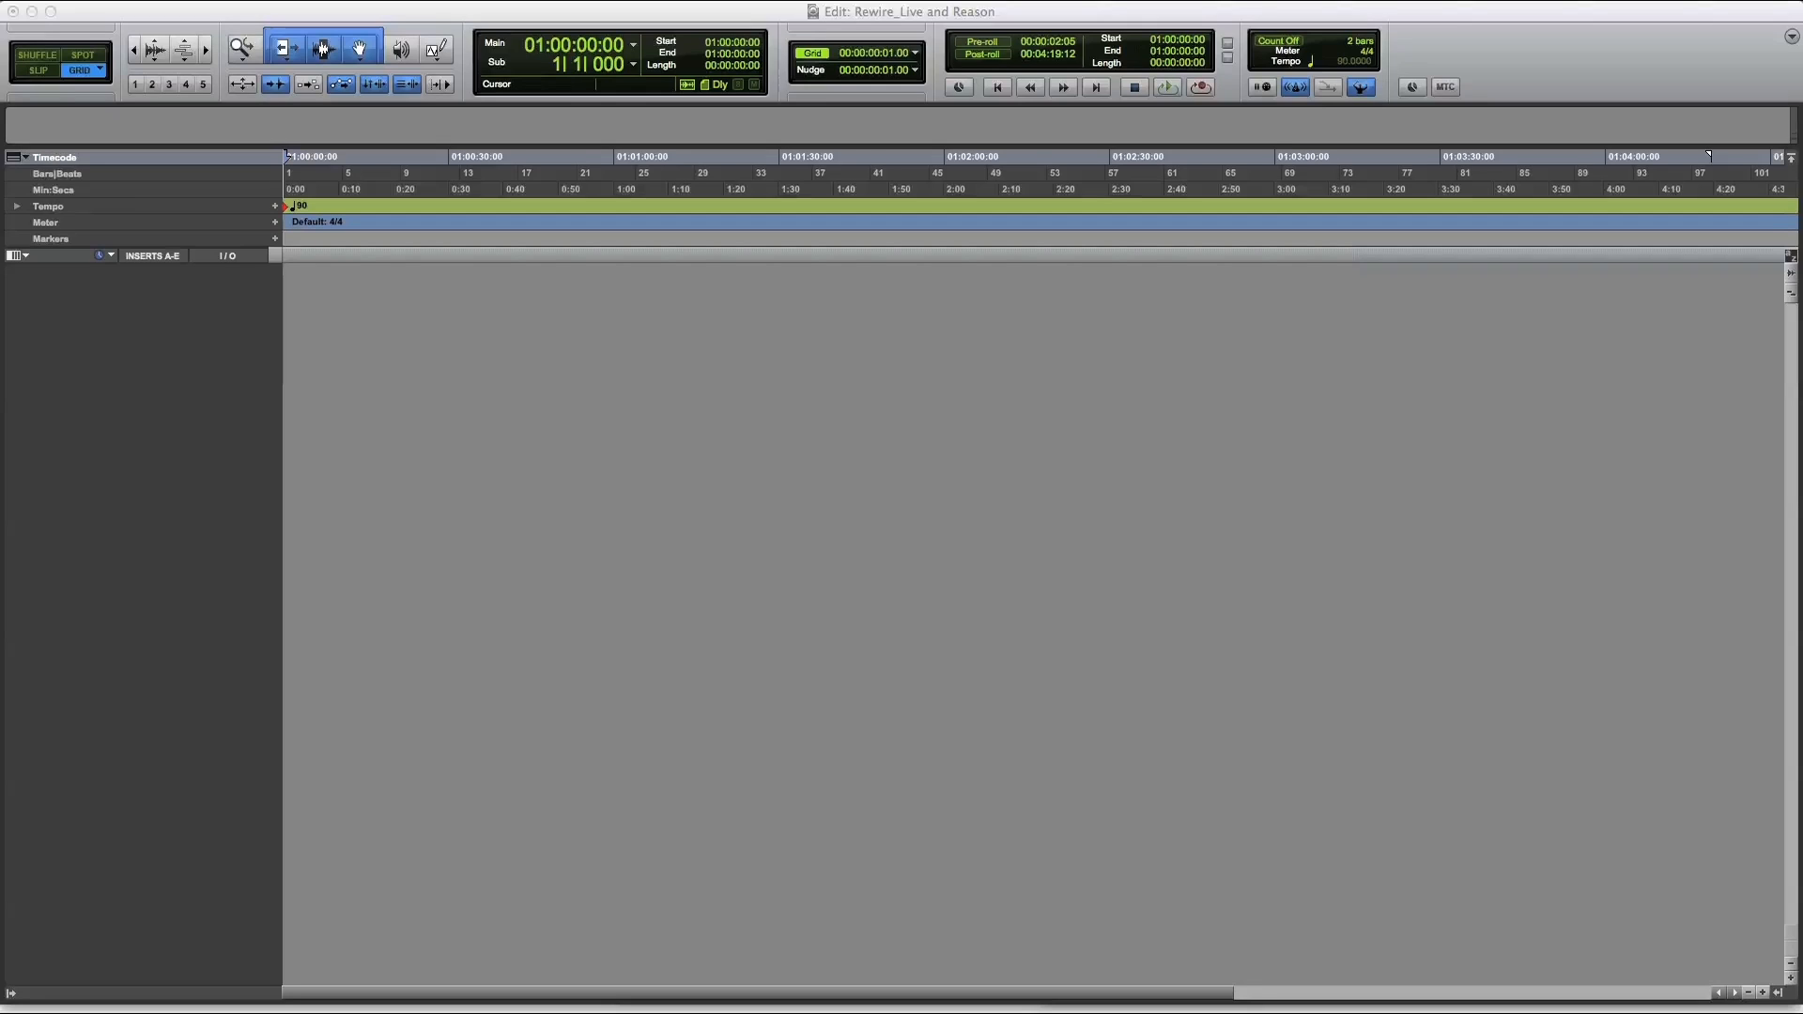
# Create one stereo Aux Input track and name it LIVE
pyautogui.click(94, 310)
pyautogui.press('super+shift+n')
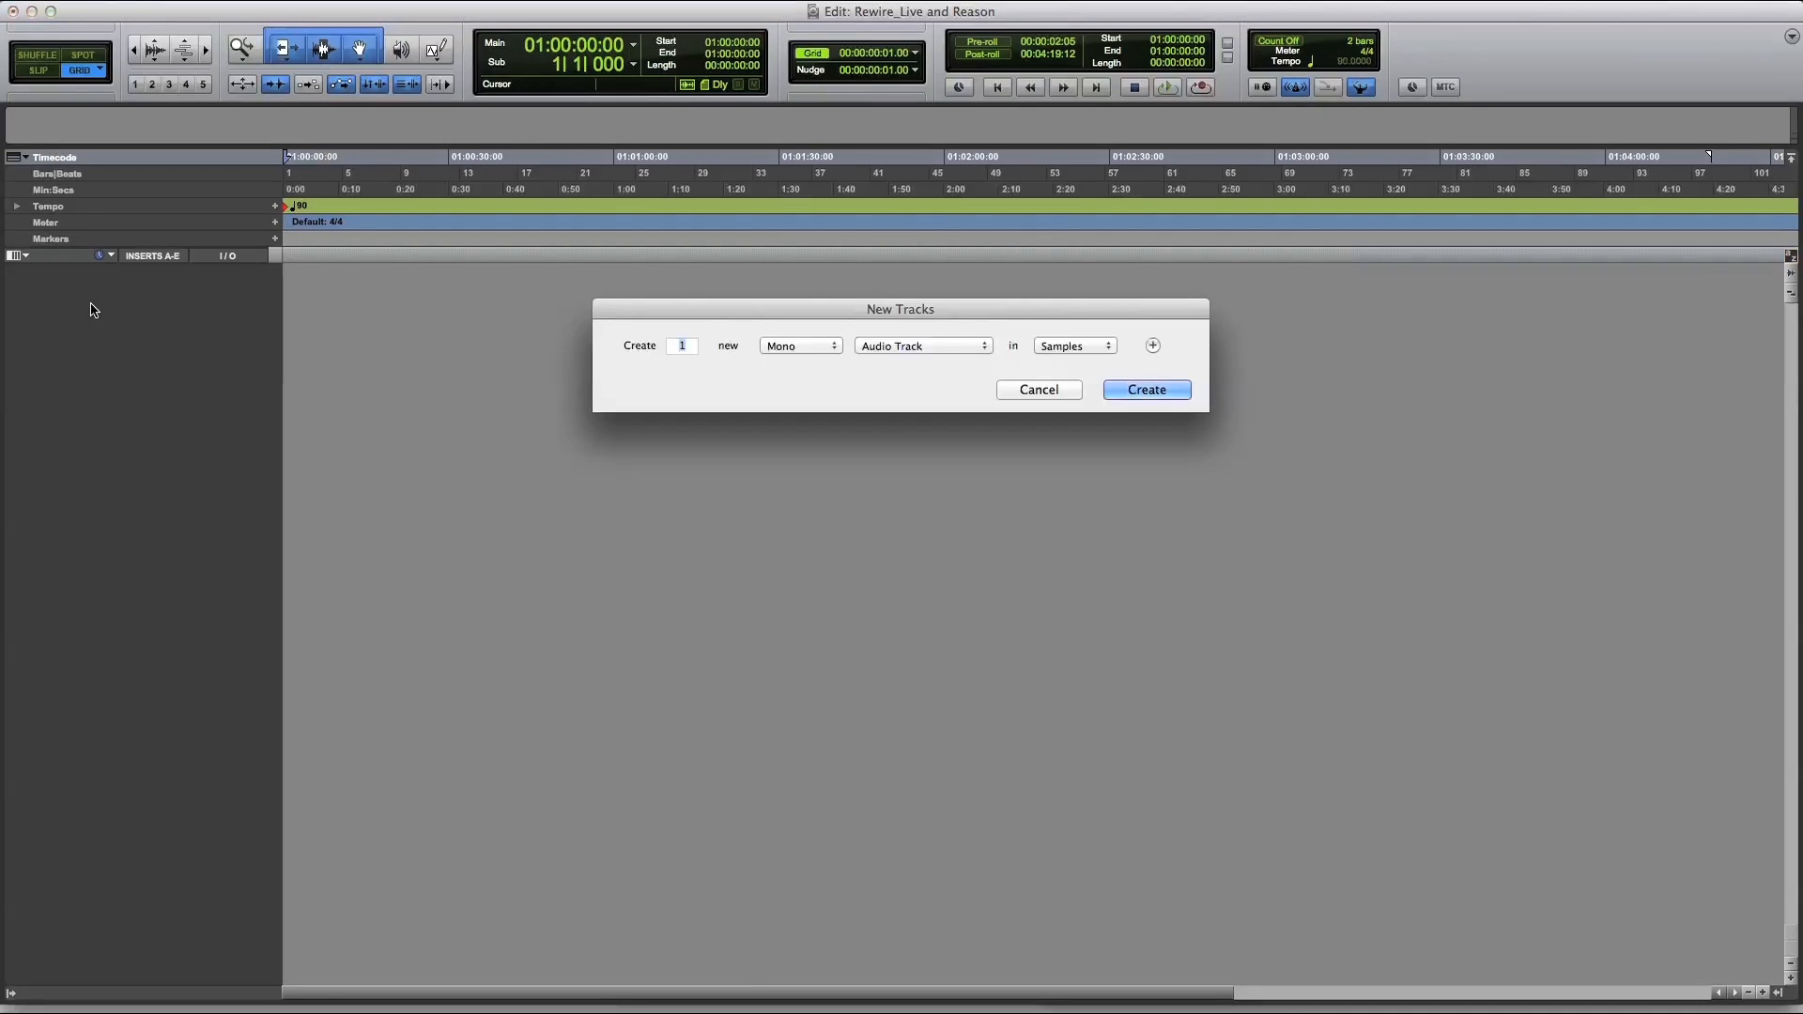
pyautogui.press('super+Right')
pyautogui.press('super+Down')
pyautogui.press('Return')
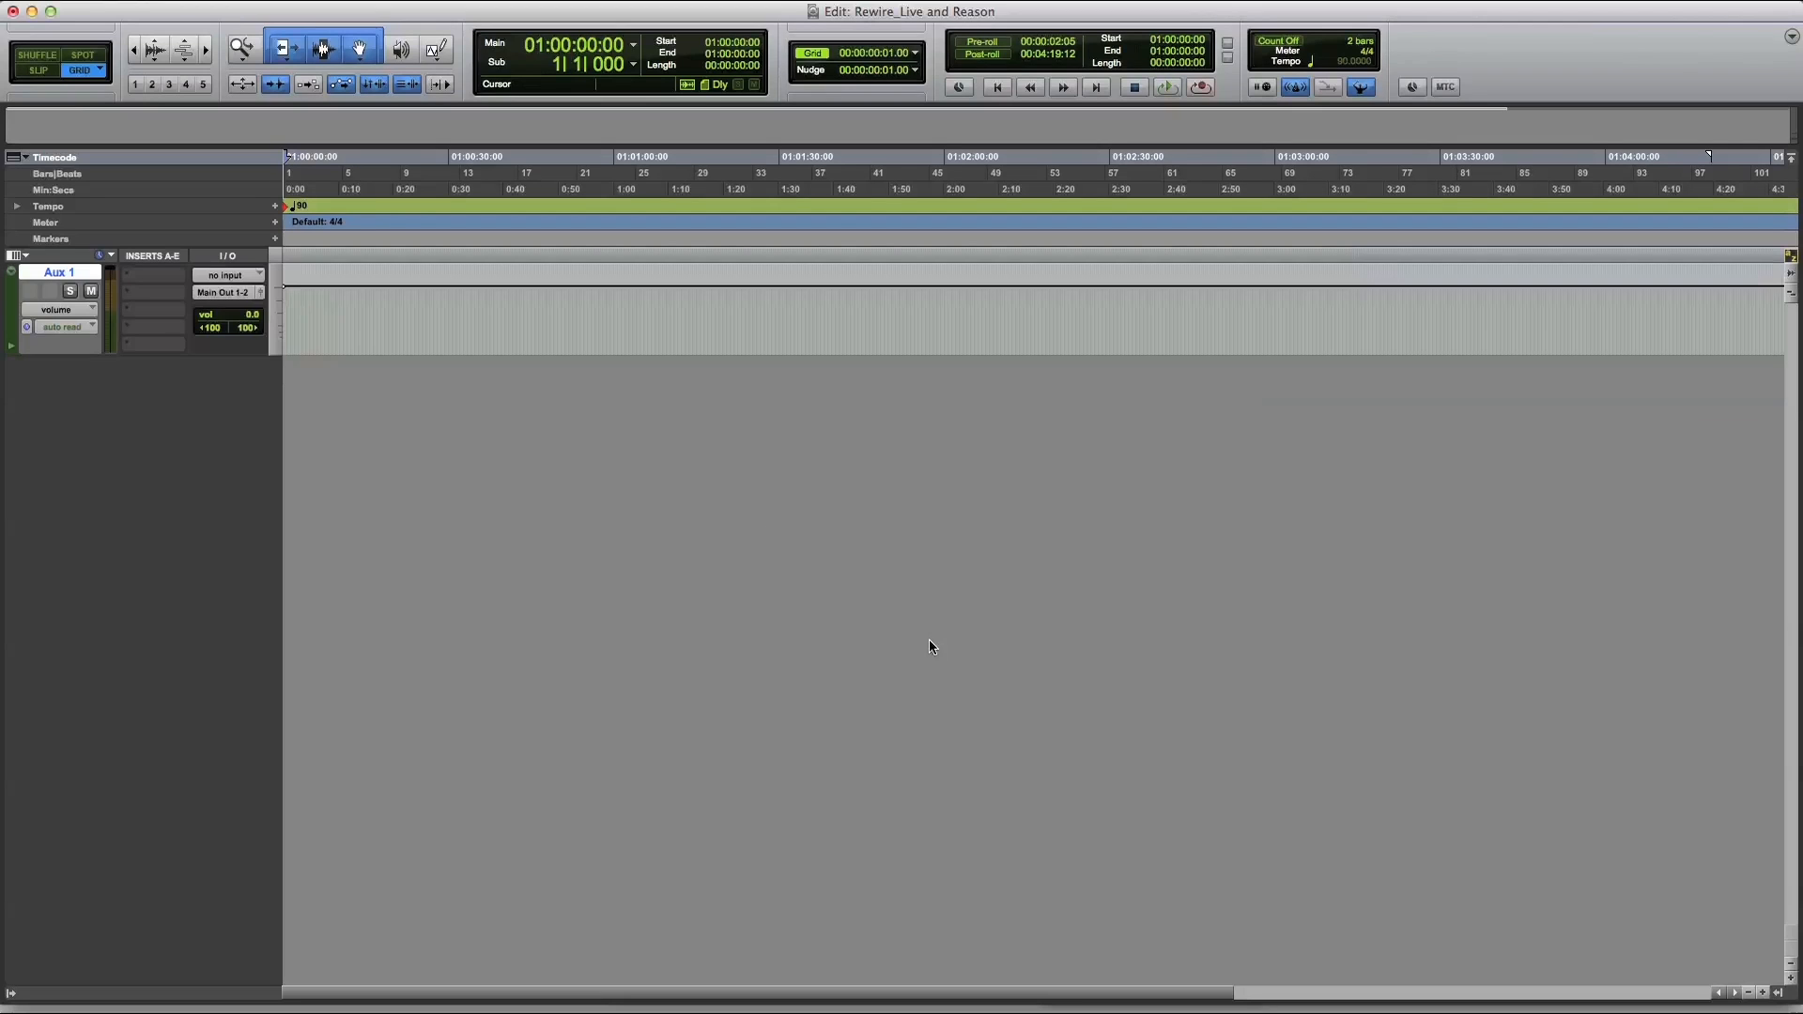
pyautogui.doubleClick(76, 279)
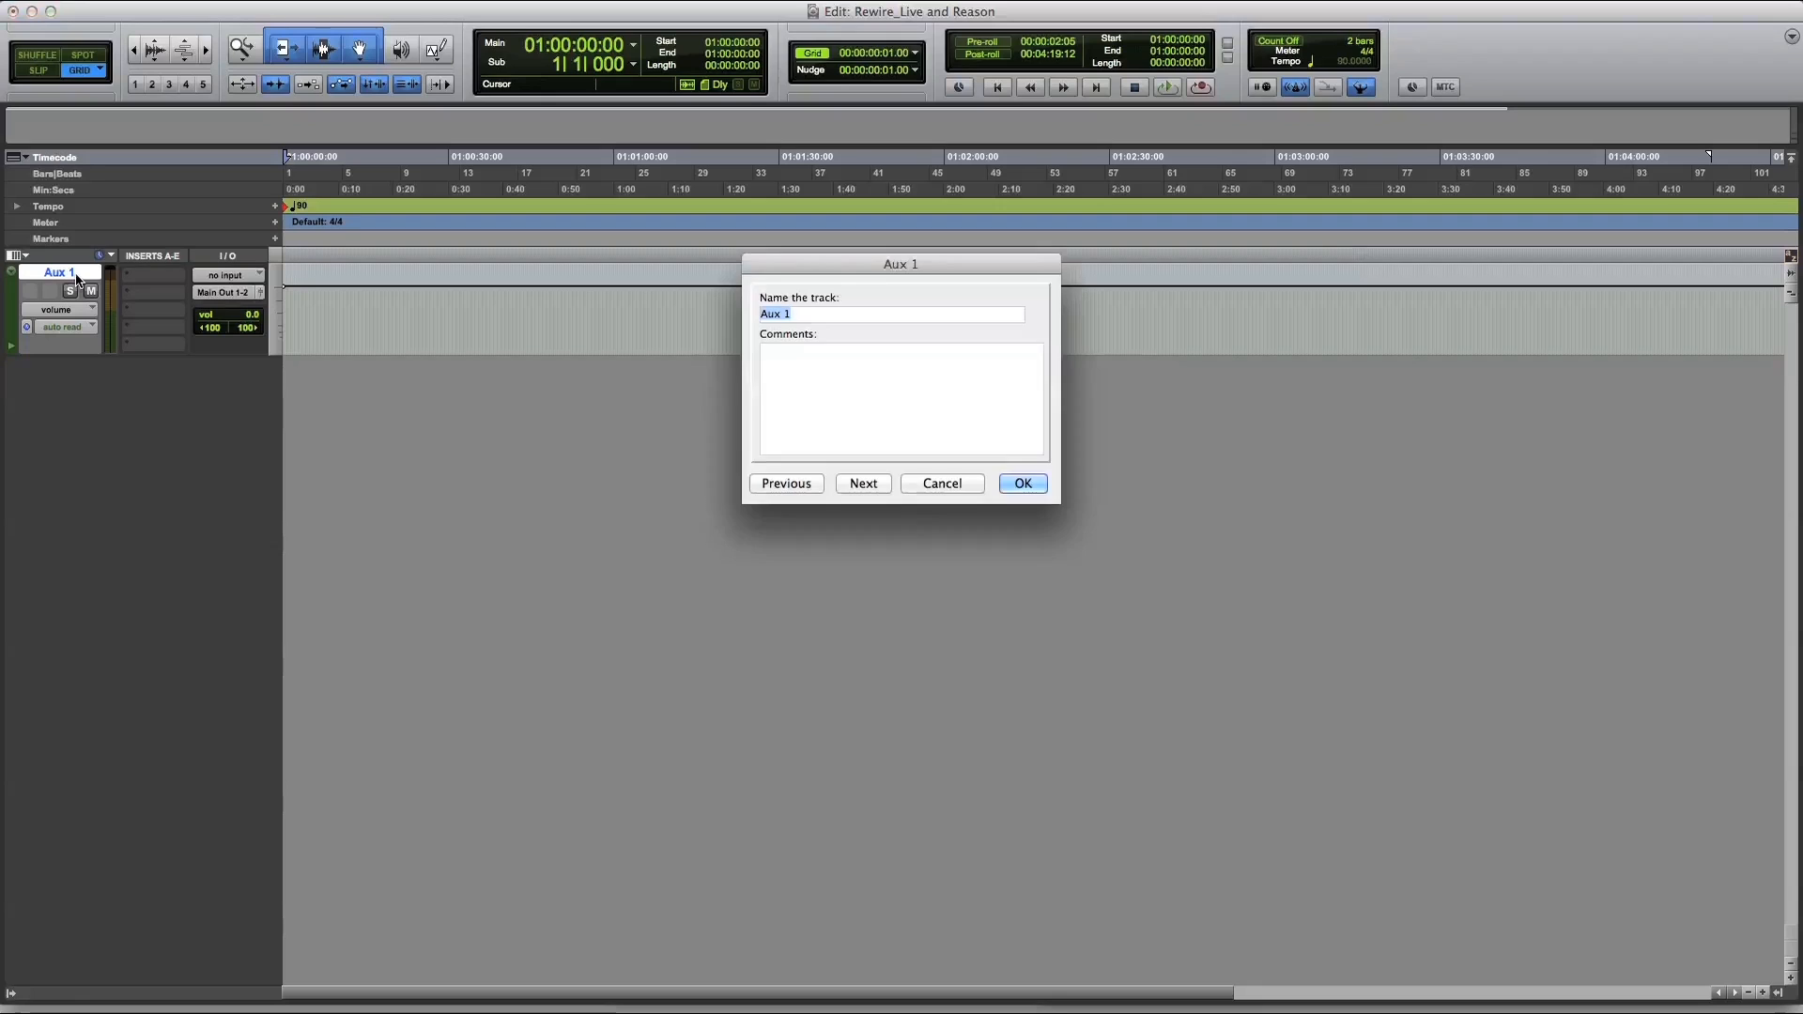
pyautogui.write('LIVE')
pyautogui.press('Return')
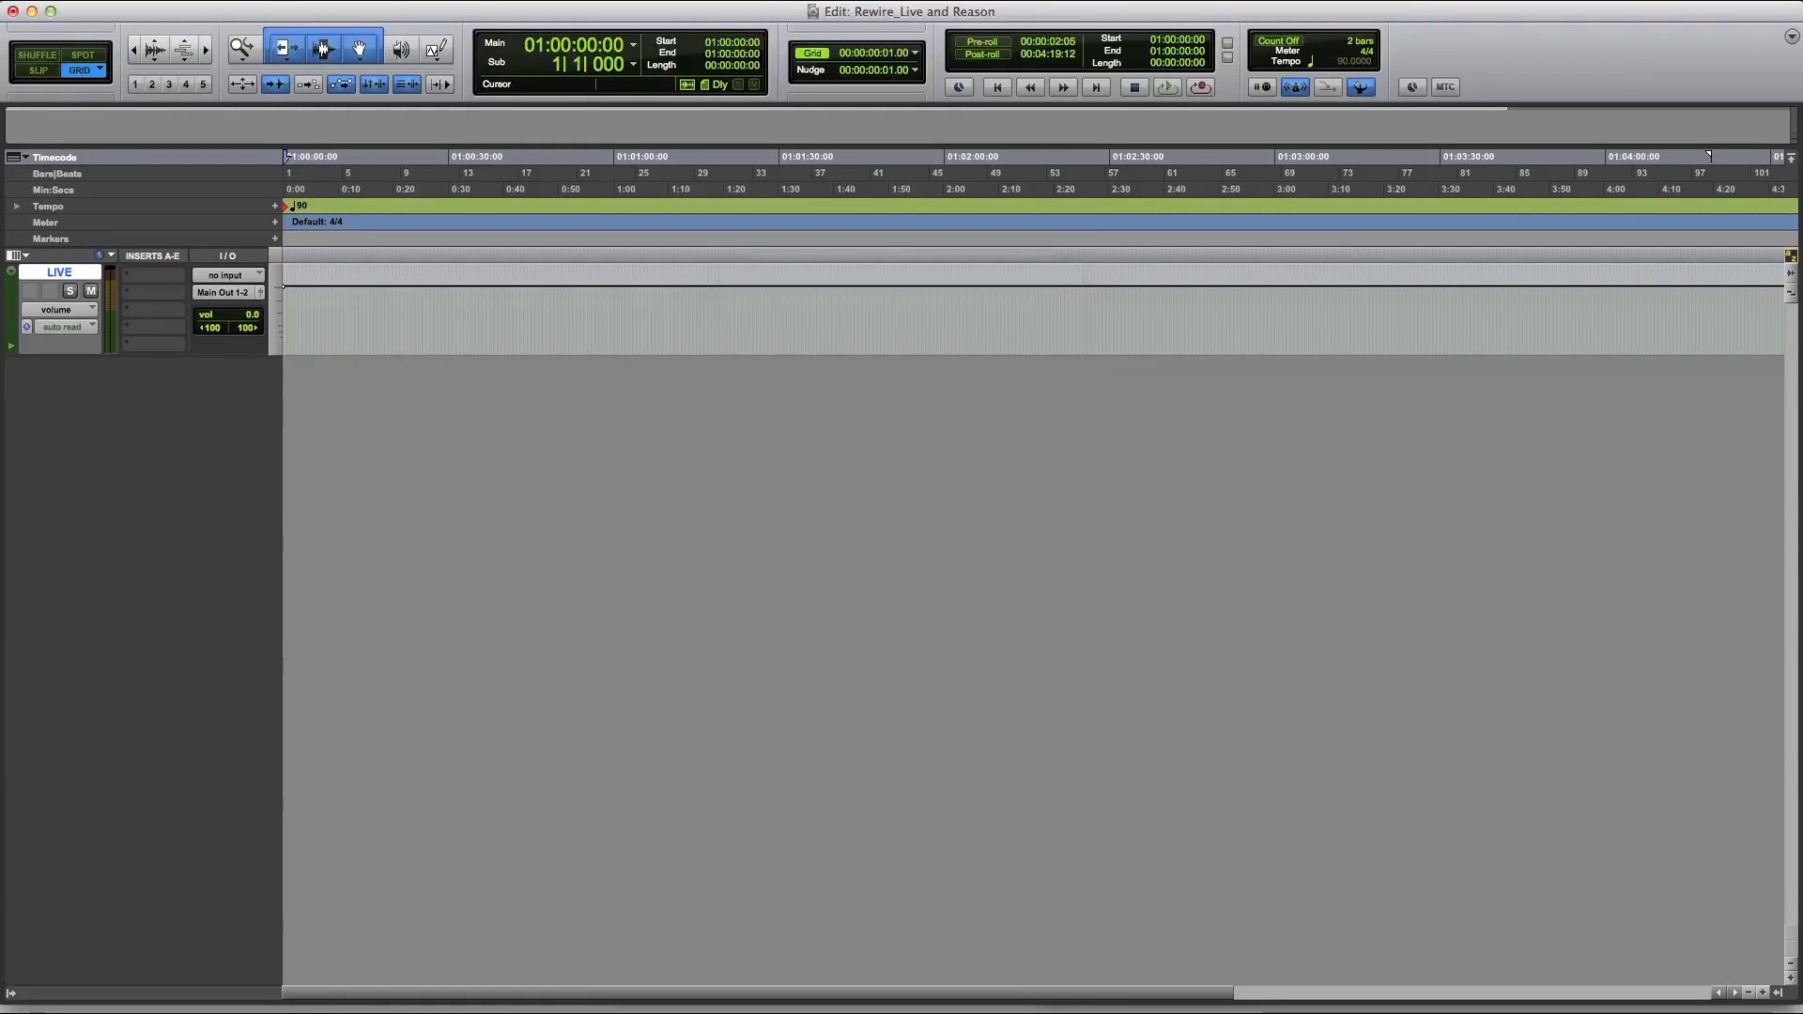
# Insert the multichannel Ableton Live (stereo) instrument plug-in on the LIVE track, keeping its output on Mix L - Mix R
pyautogui.click(133, 276)
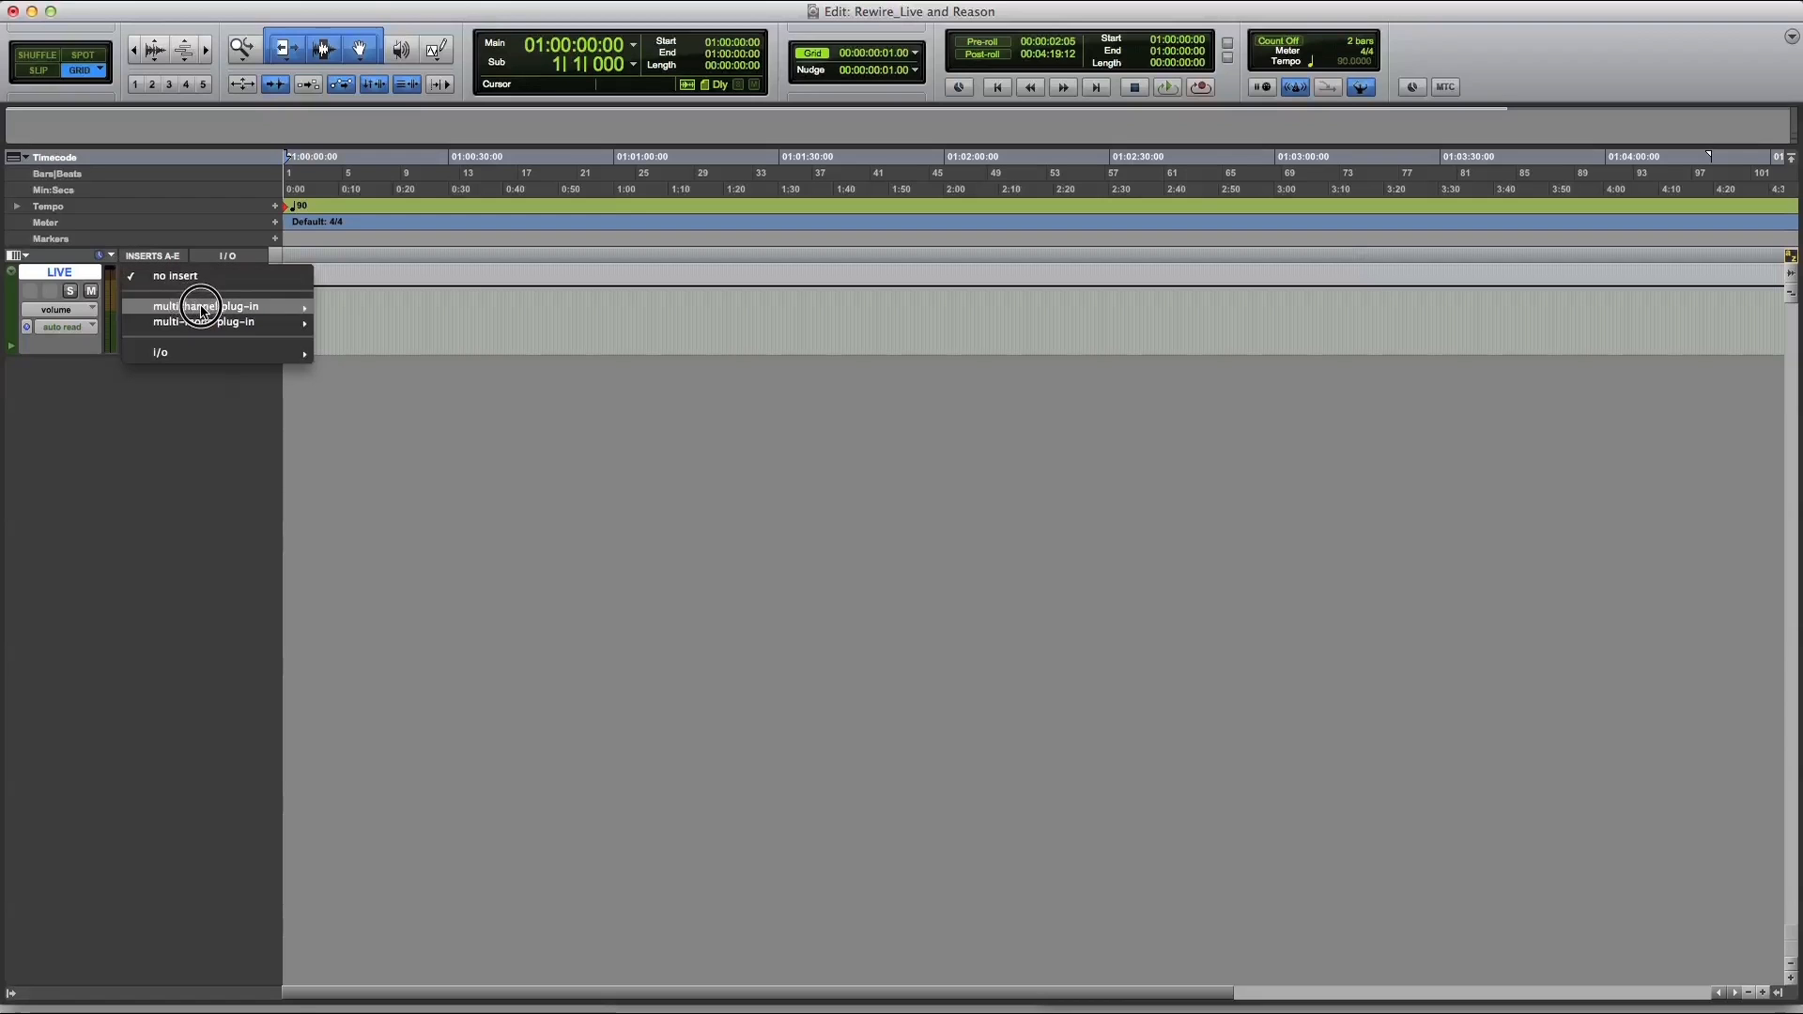
pyautogui.moveTo(197, 306)
pyautogui.moveTo(379, 458)
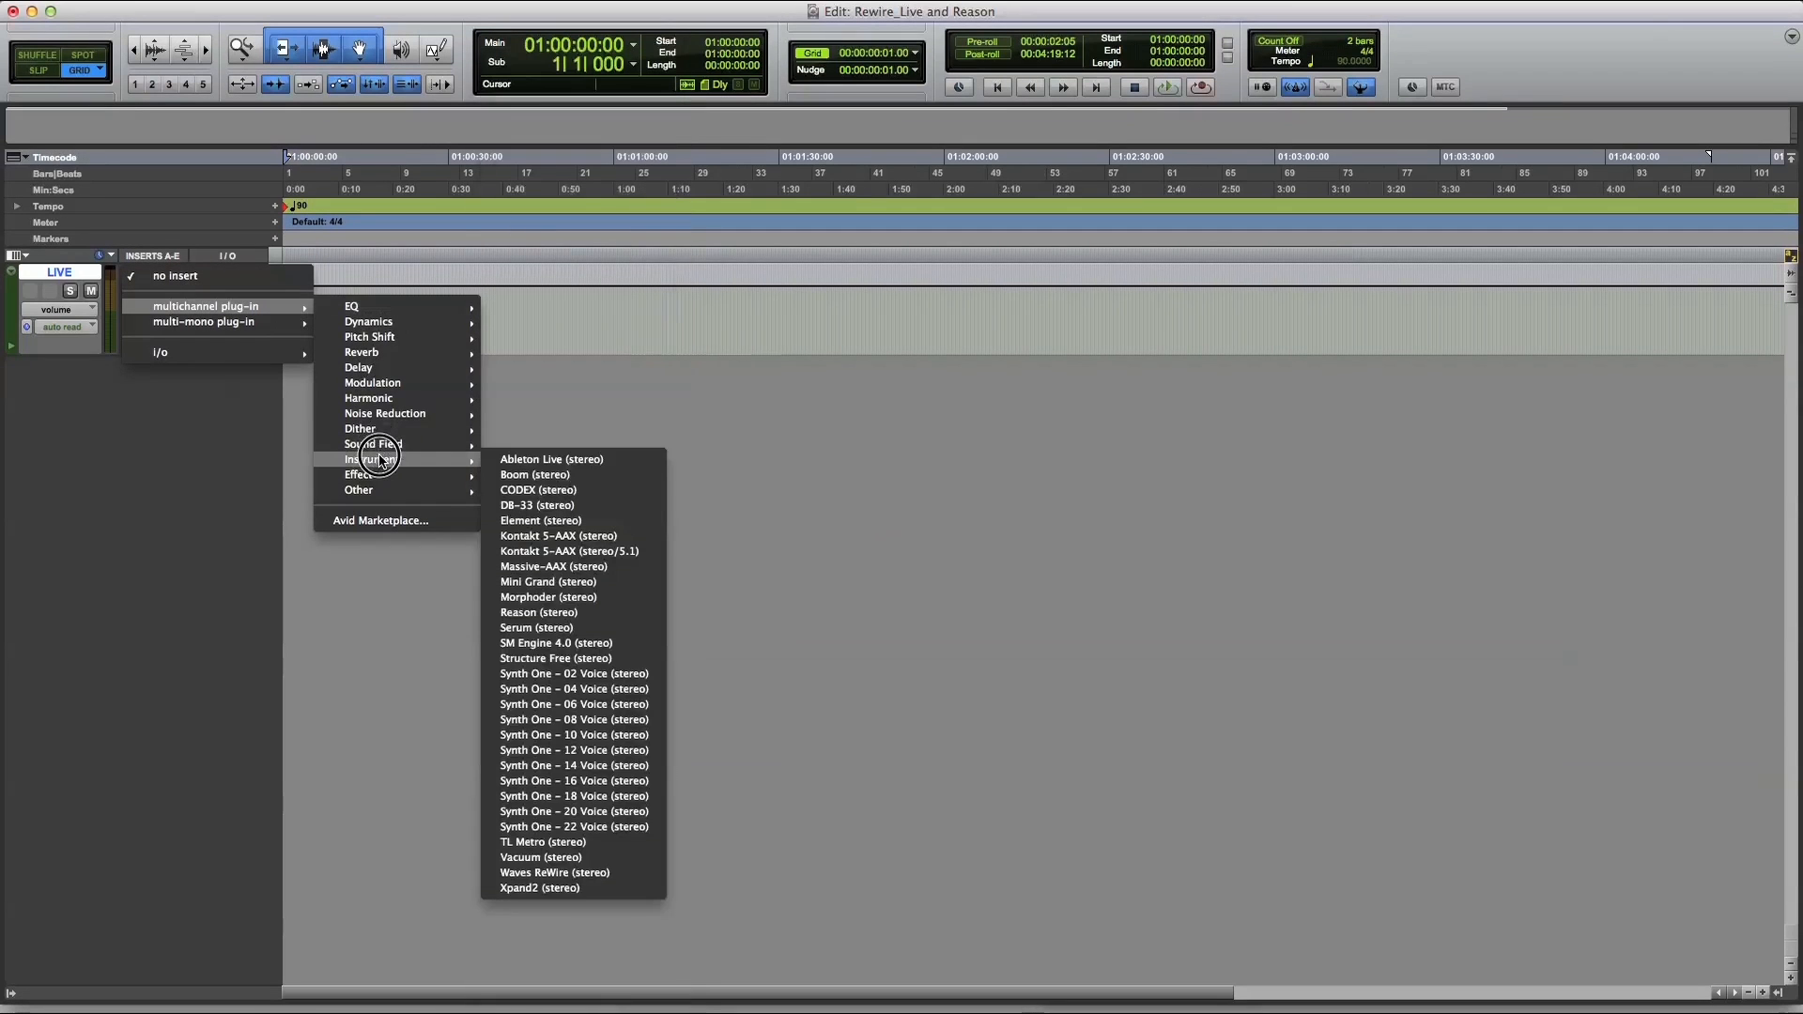
pyautogui.click(547, 460)
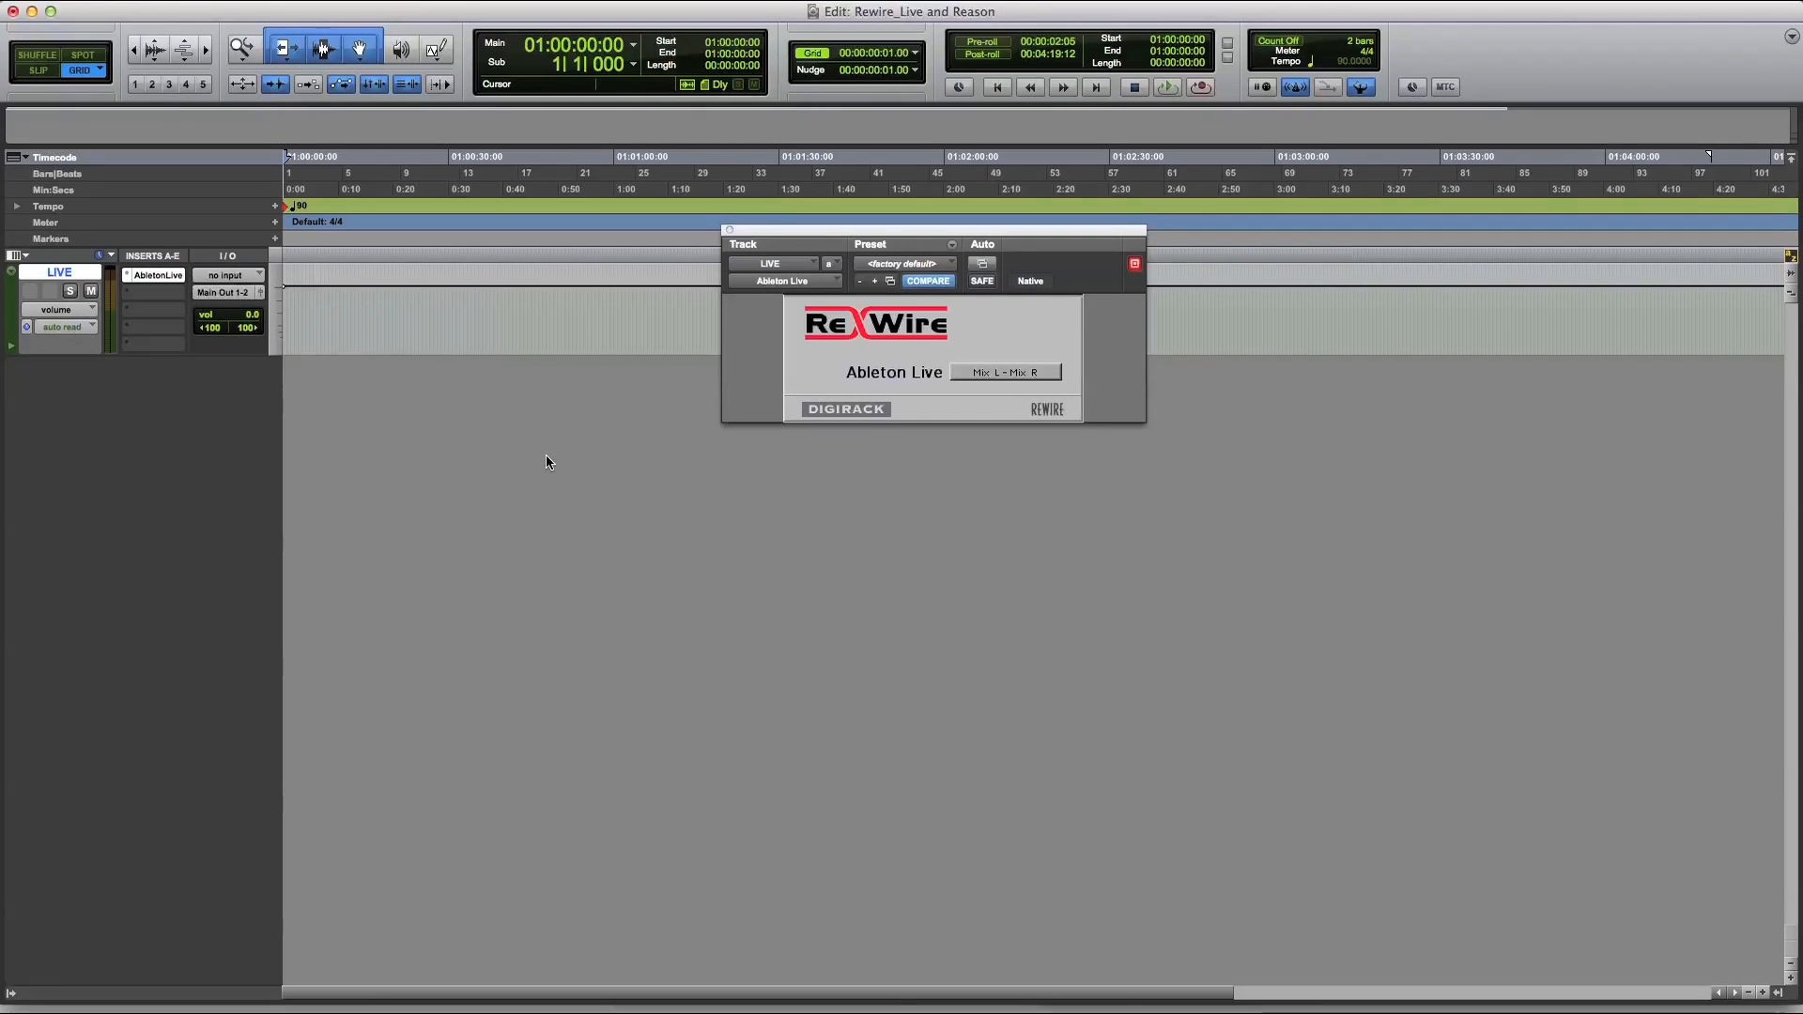
pyautogui.click(1040, 371)
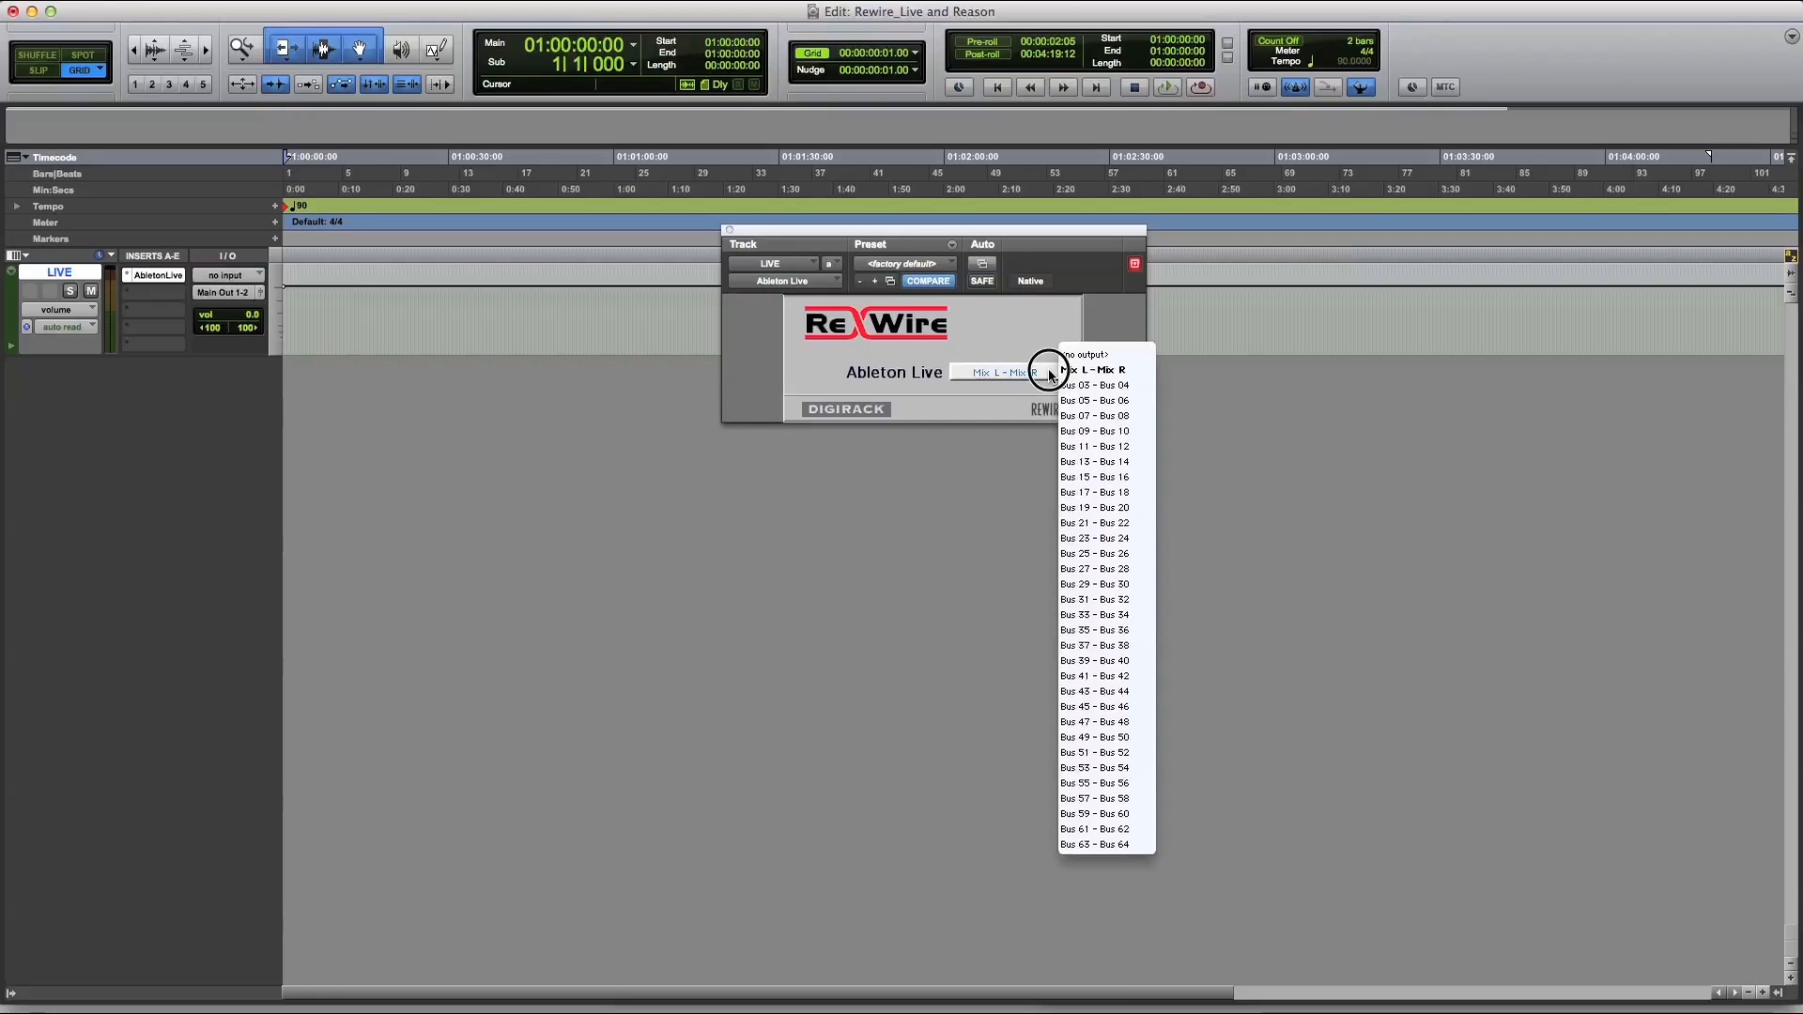
pyautogui.click(1018, 351)
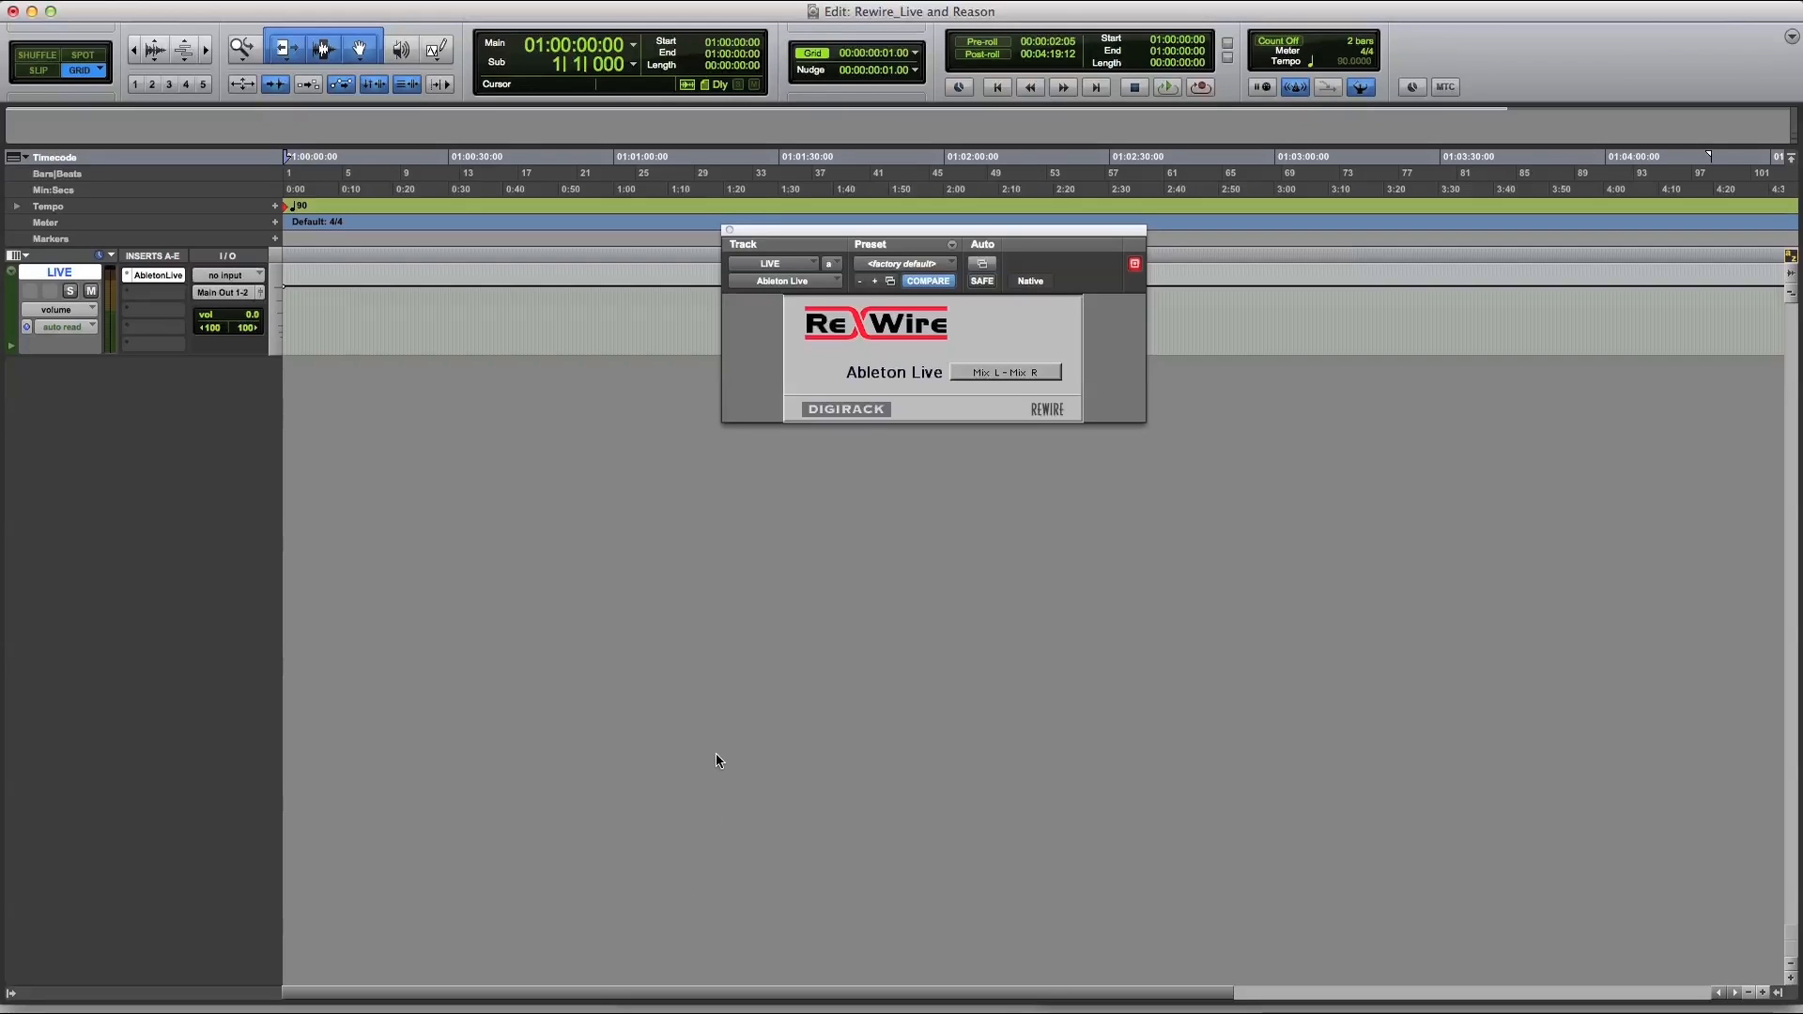
# Switch to Ableton Live and play the set briefly to check its signal on the LIVE track, then stop playback
pyautogui.press('super+Tab')
pyautogui.press('super+Tab')
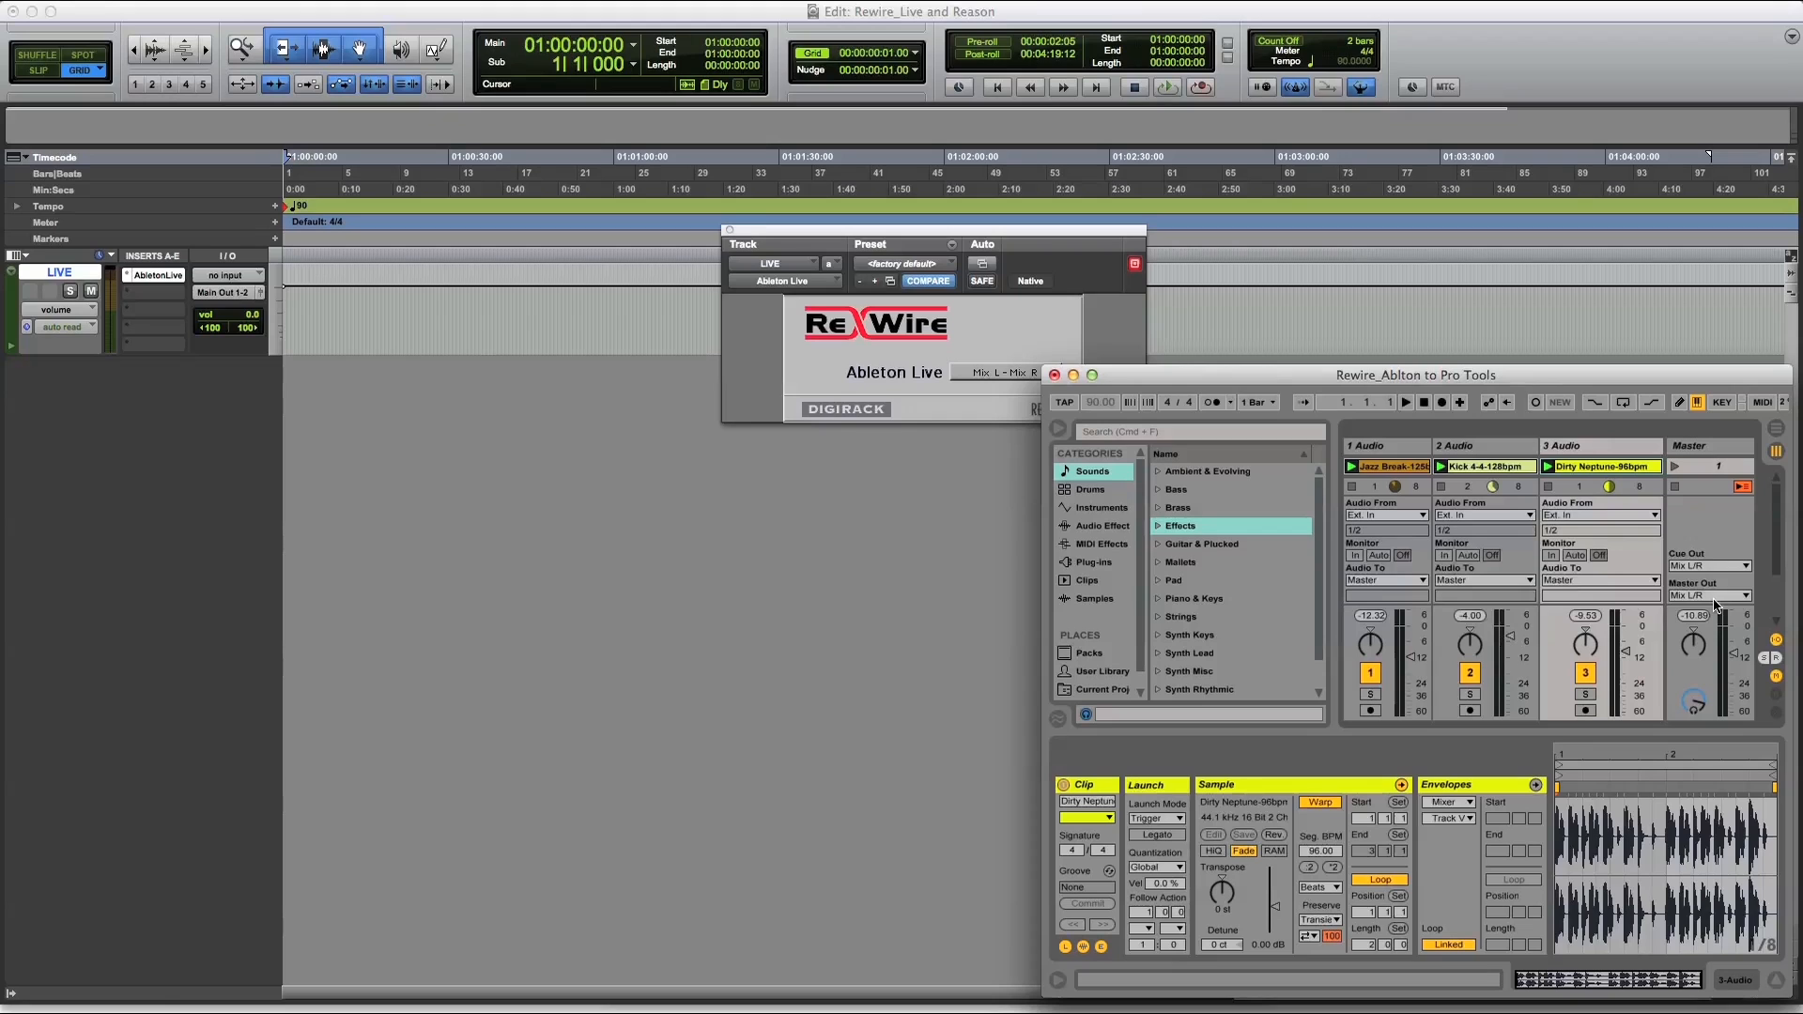
pyautogui.press('space')
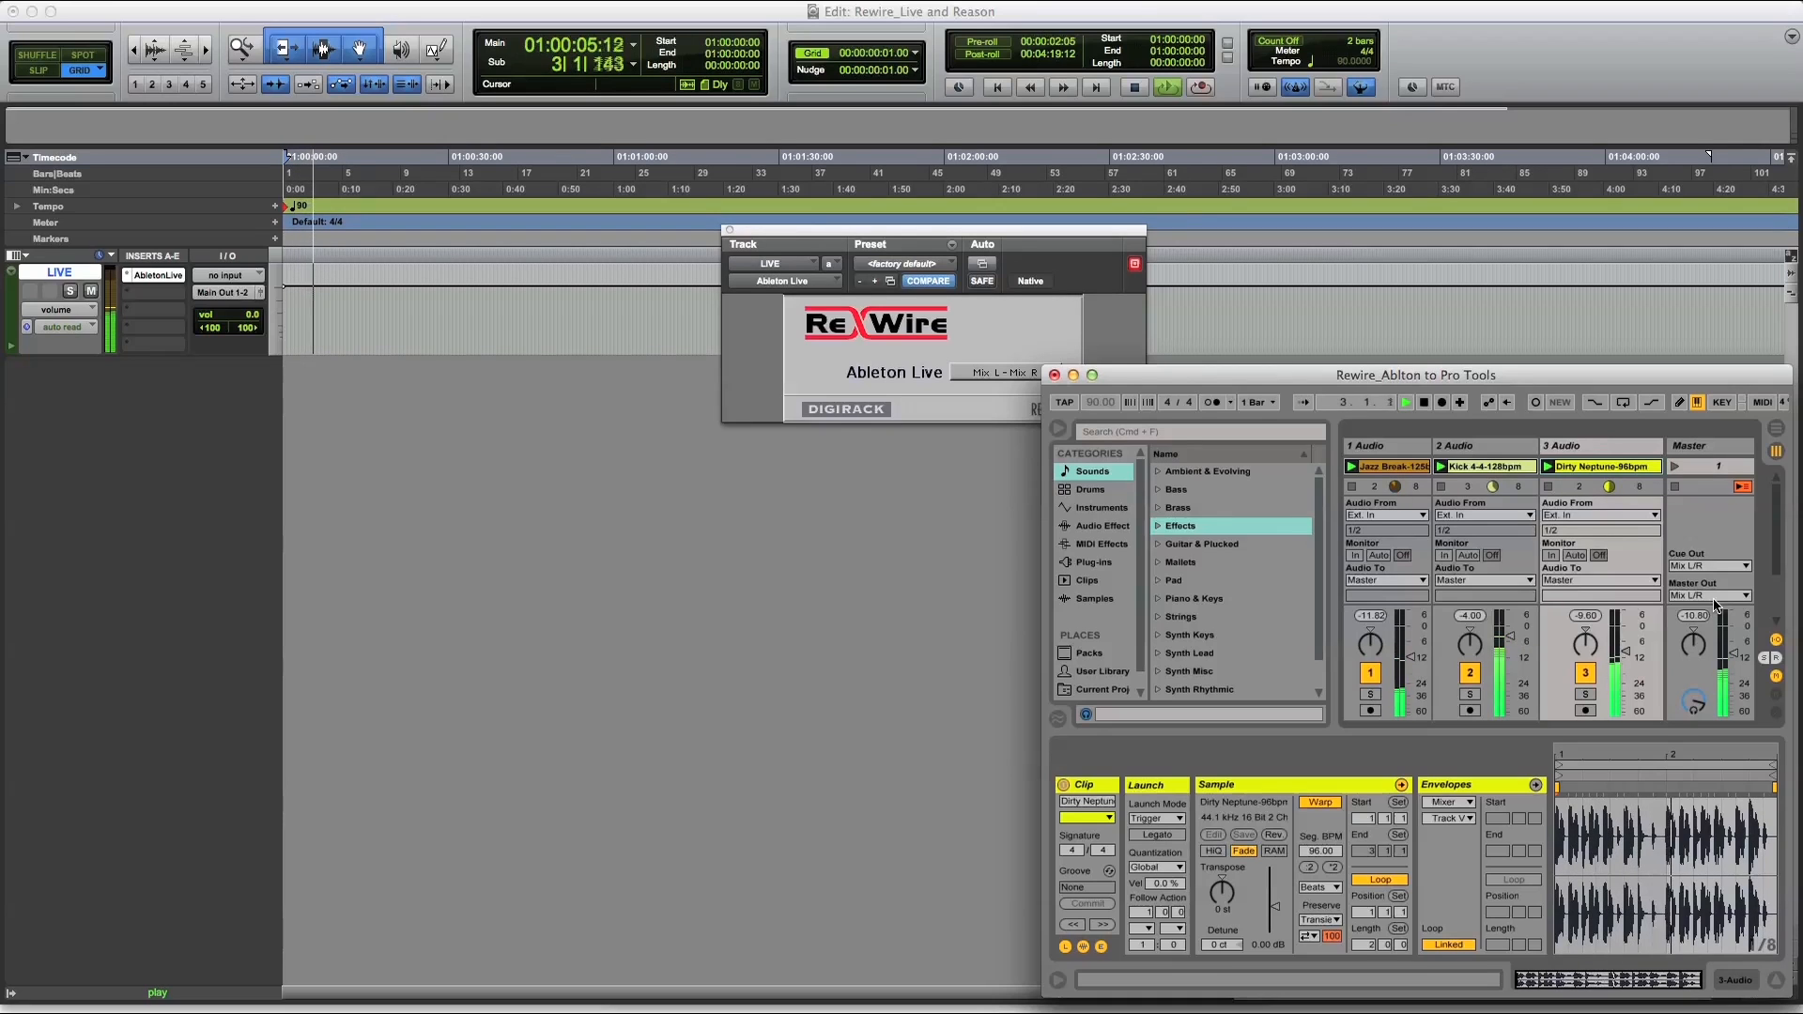
pyautogui.press('space')
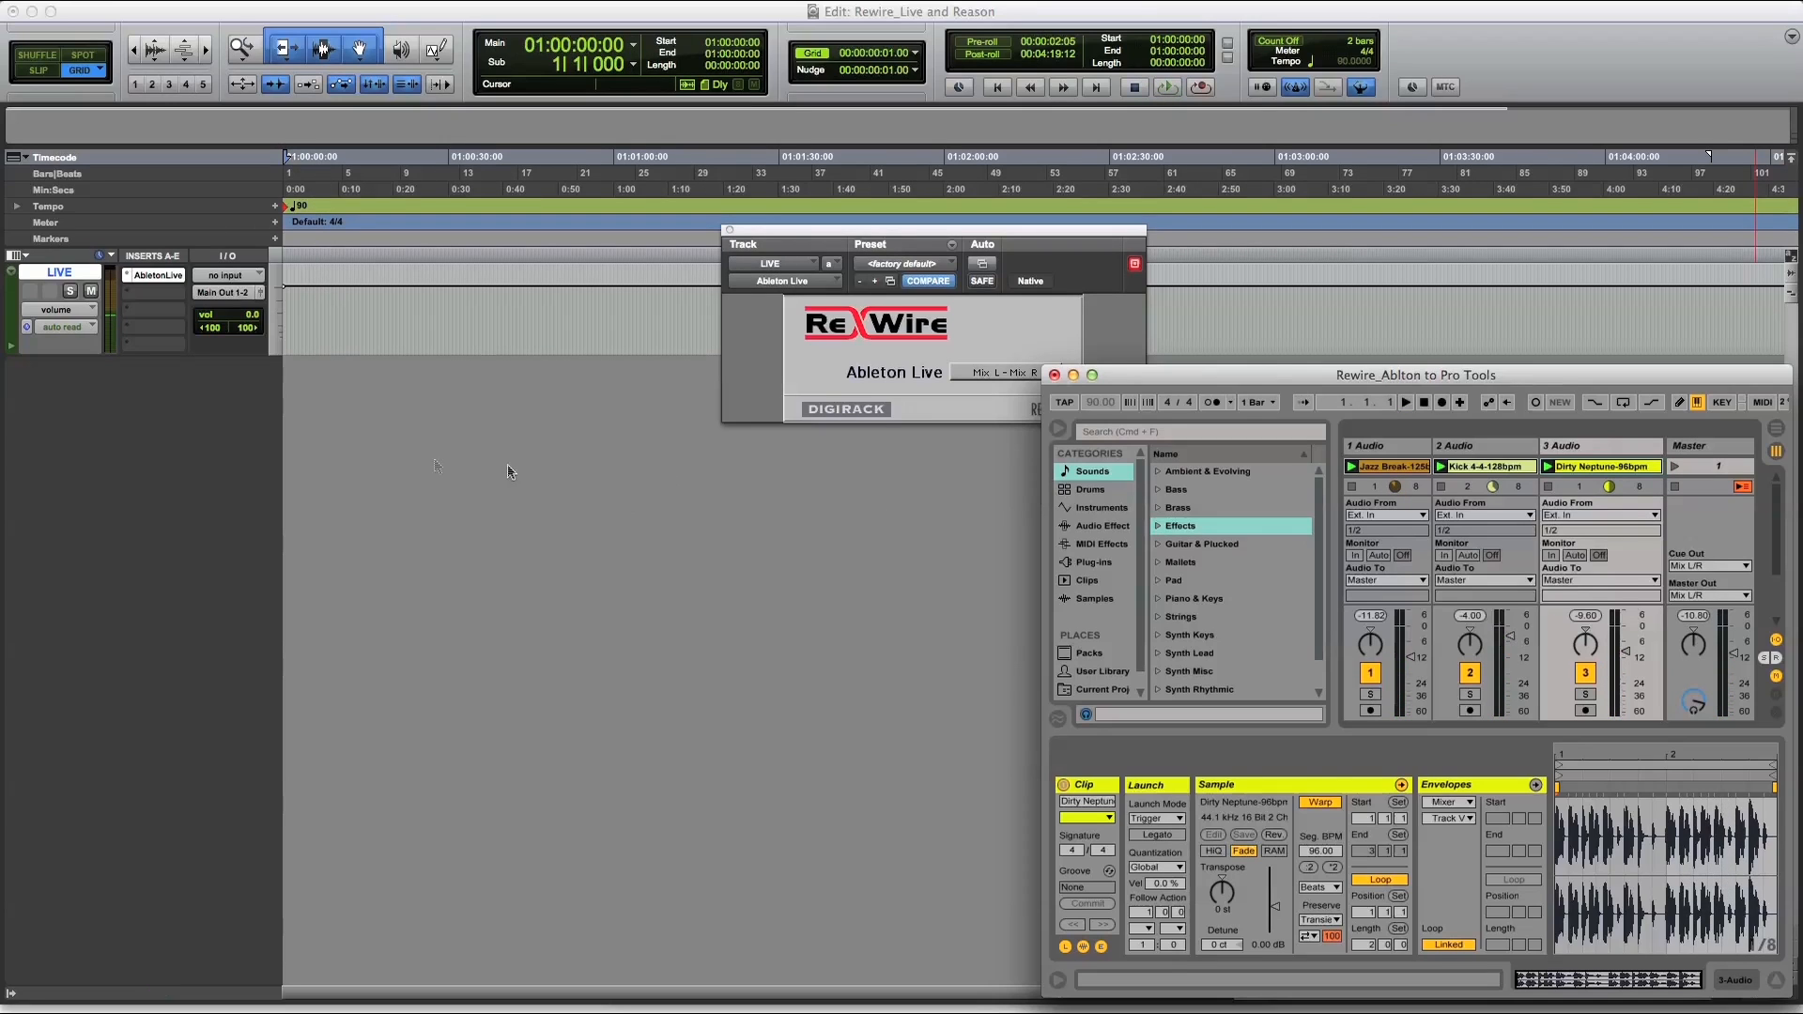
# Switch back to Pro Tools, create another stereo Aux Input track and name it REASON
pyautogui.click(211, 463)
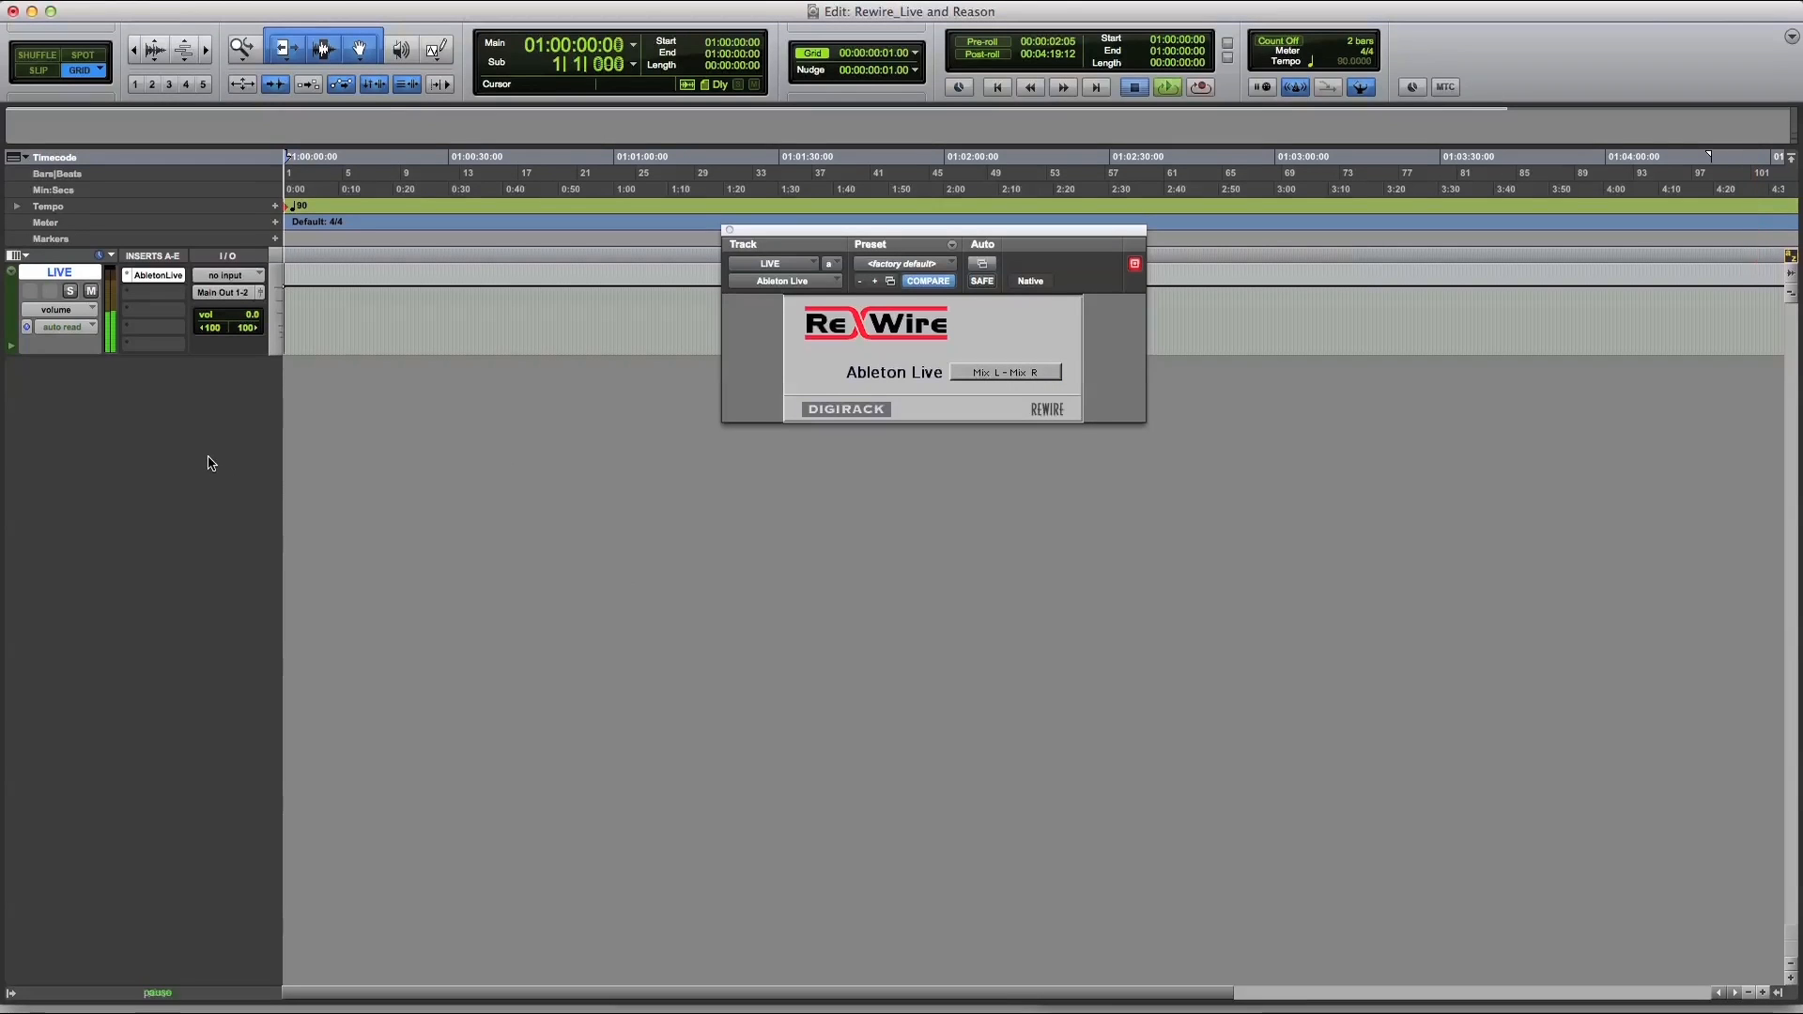
pyautogui.press('shift+super+n')
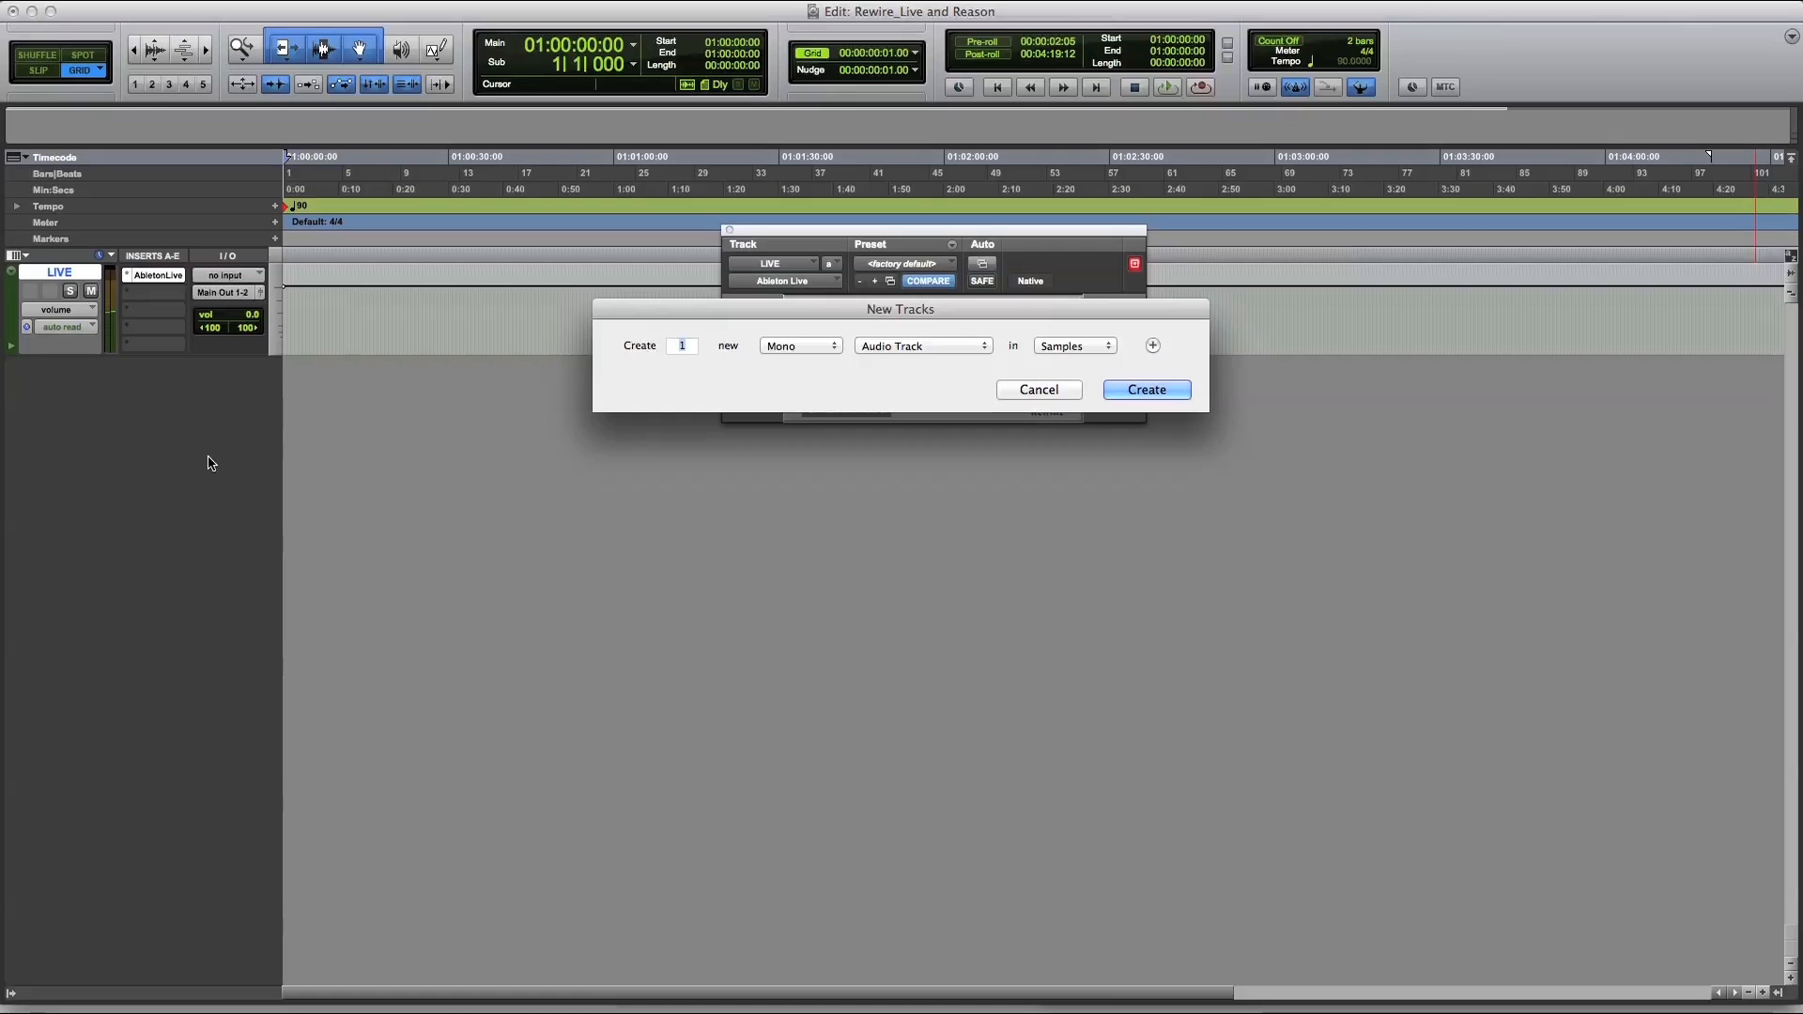
pyautogui.press('super+Down')
pyautogui.press('super+Right')
pyautogui.press('Return')
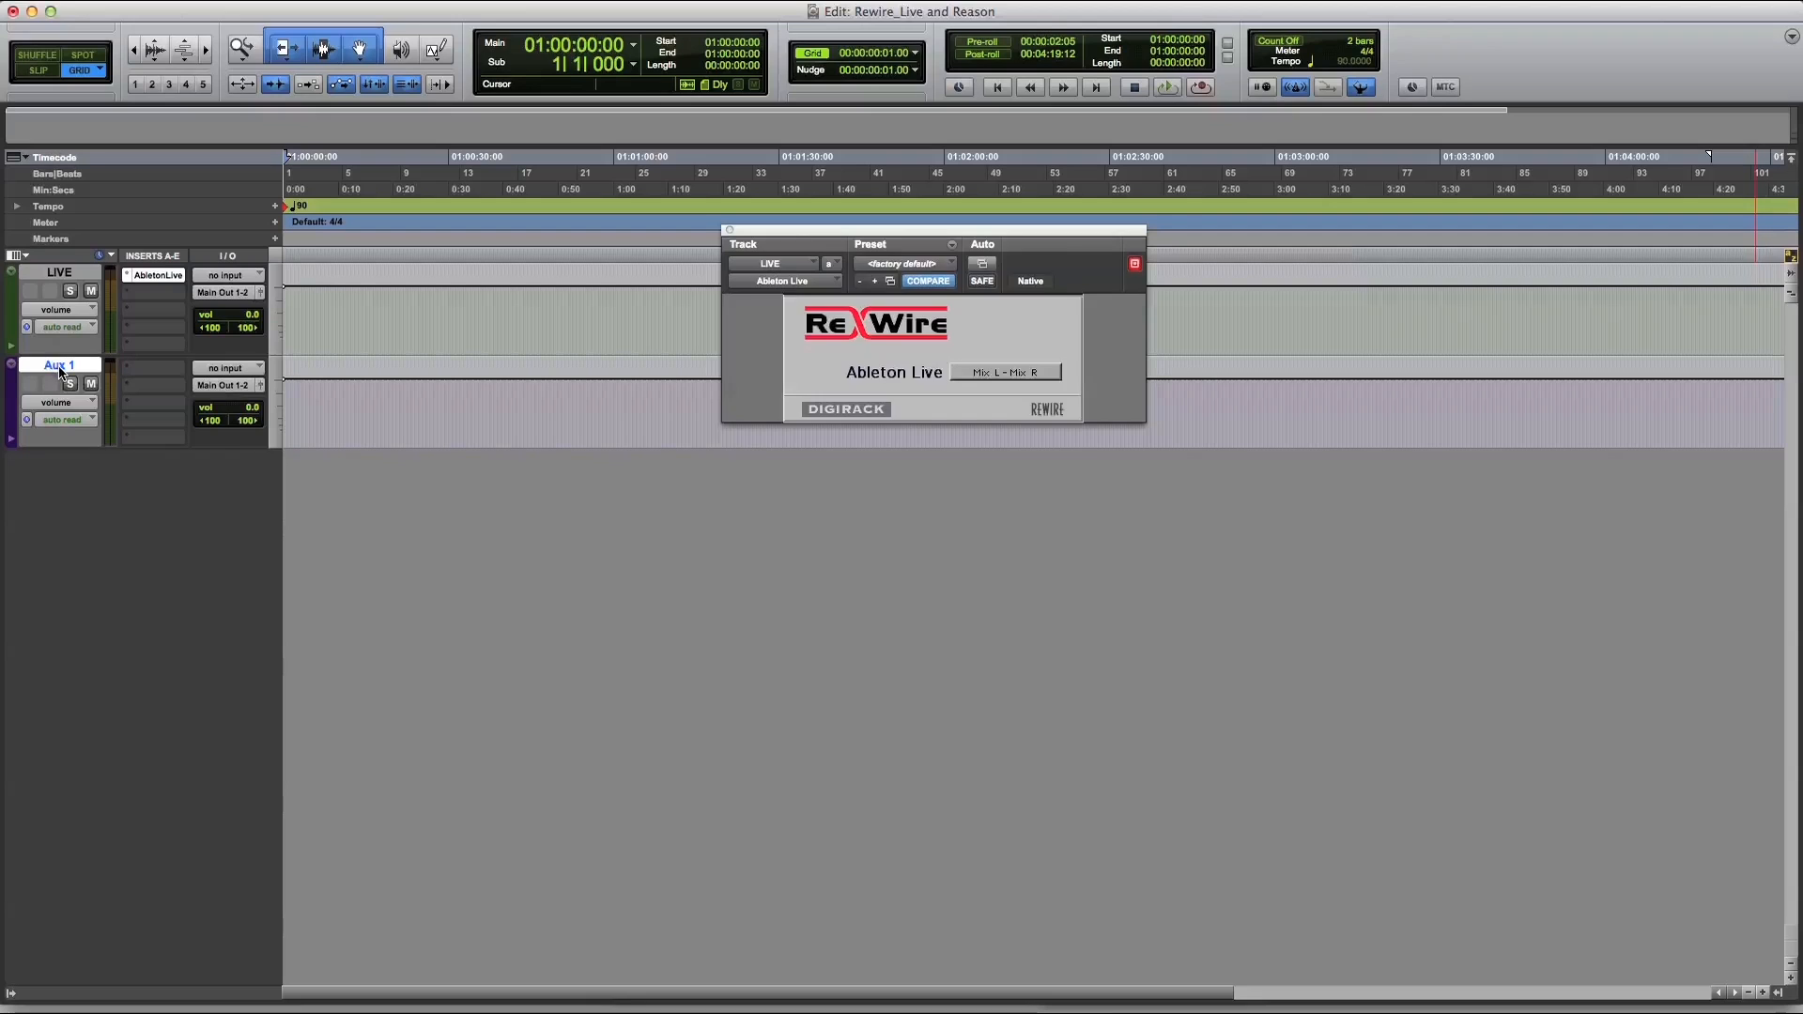
pyautogui.doubleClick(59, 366)
pyautogui.write('REASON')
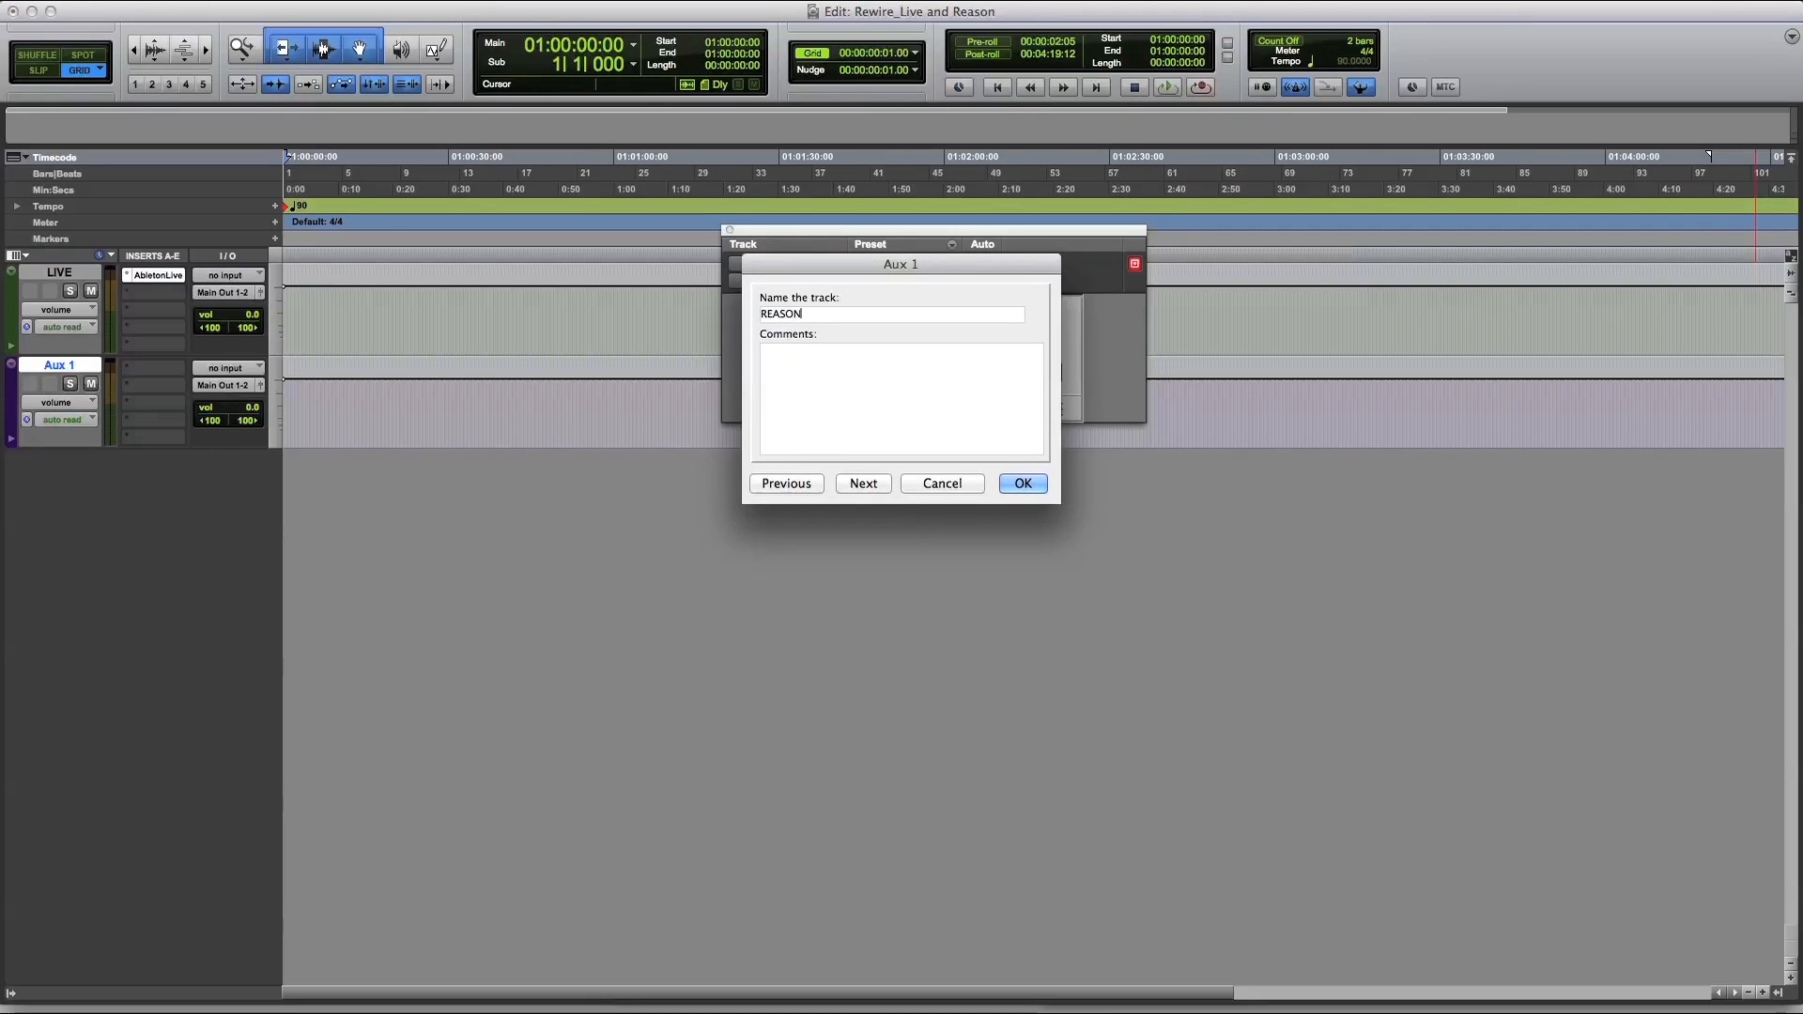
pyautogui.press('Return')
# Insert the multichannel Reason (stereo) instrument plug-in on the REASON track, keeping its output on Mix L - Mix R
pyautogui.click(169, 388)
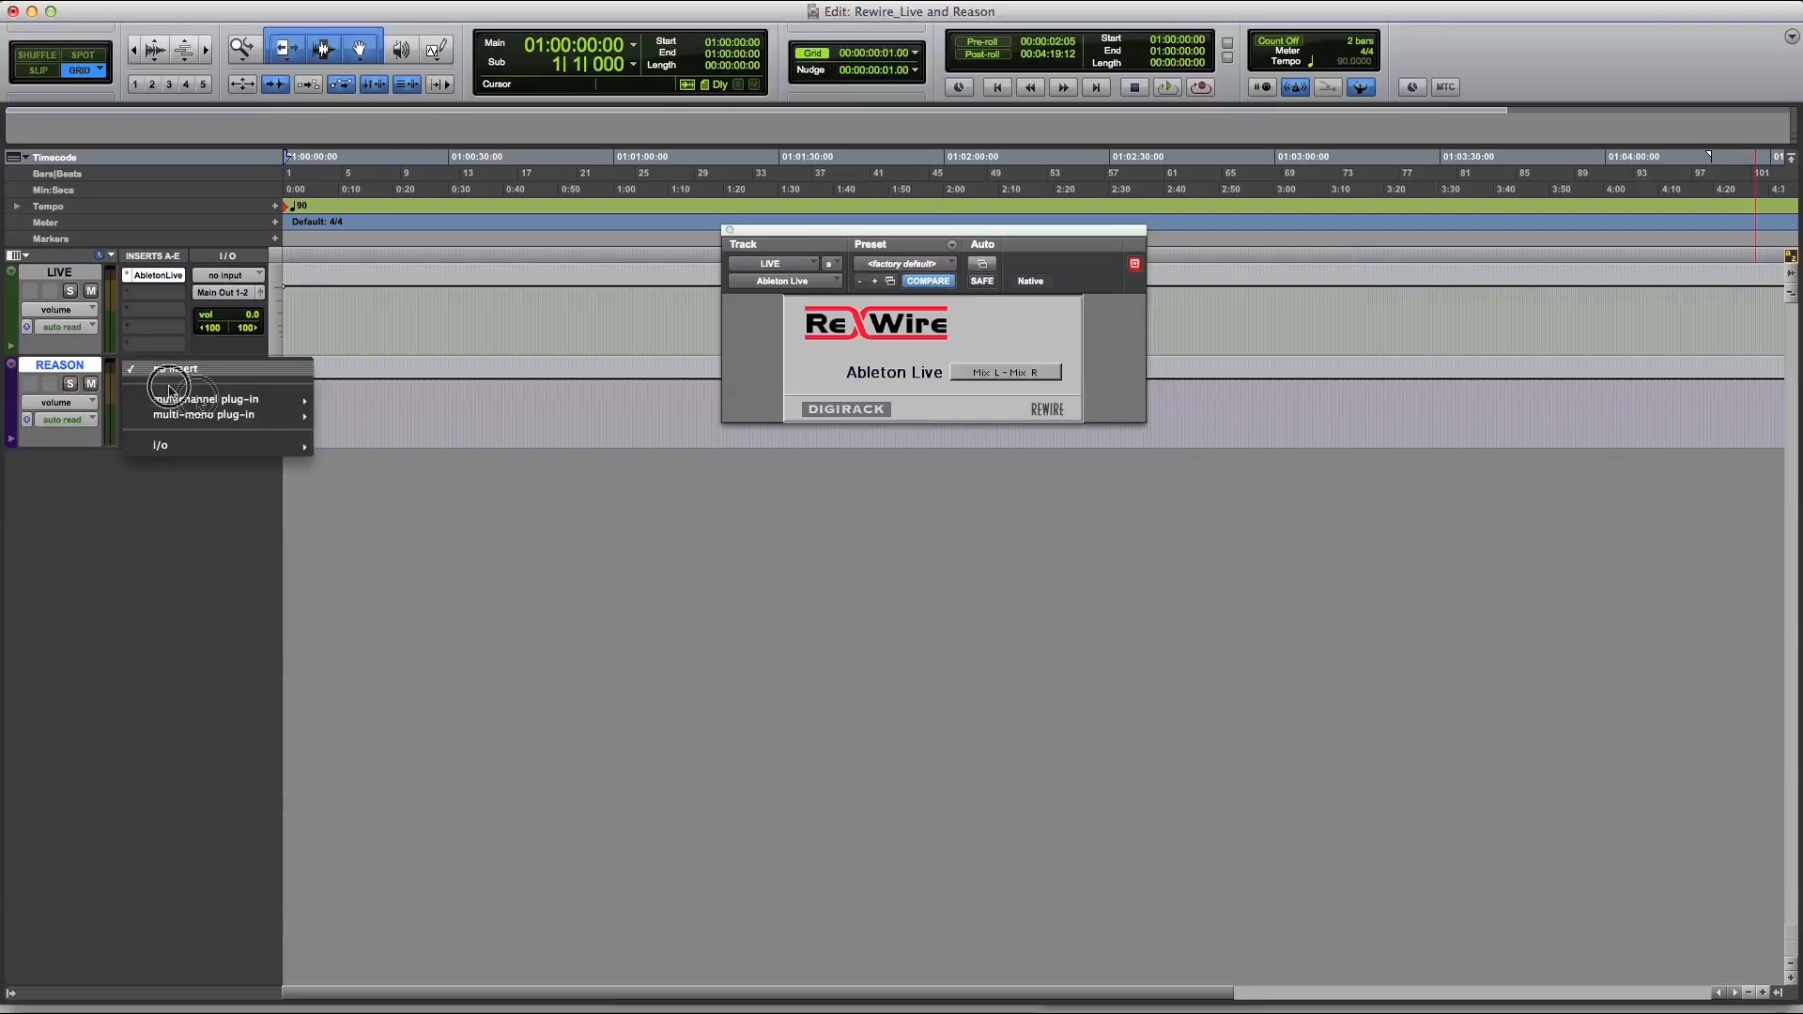
pyautogui.moveTo(206, 400)
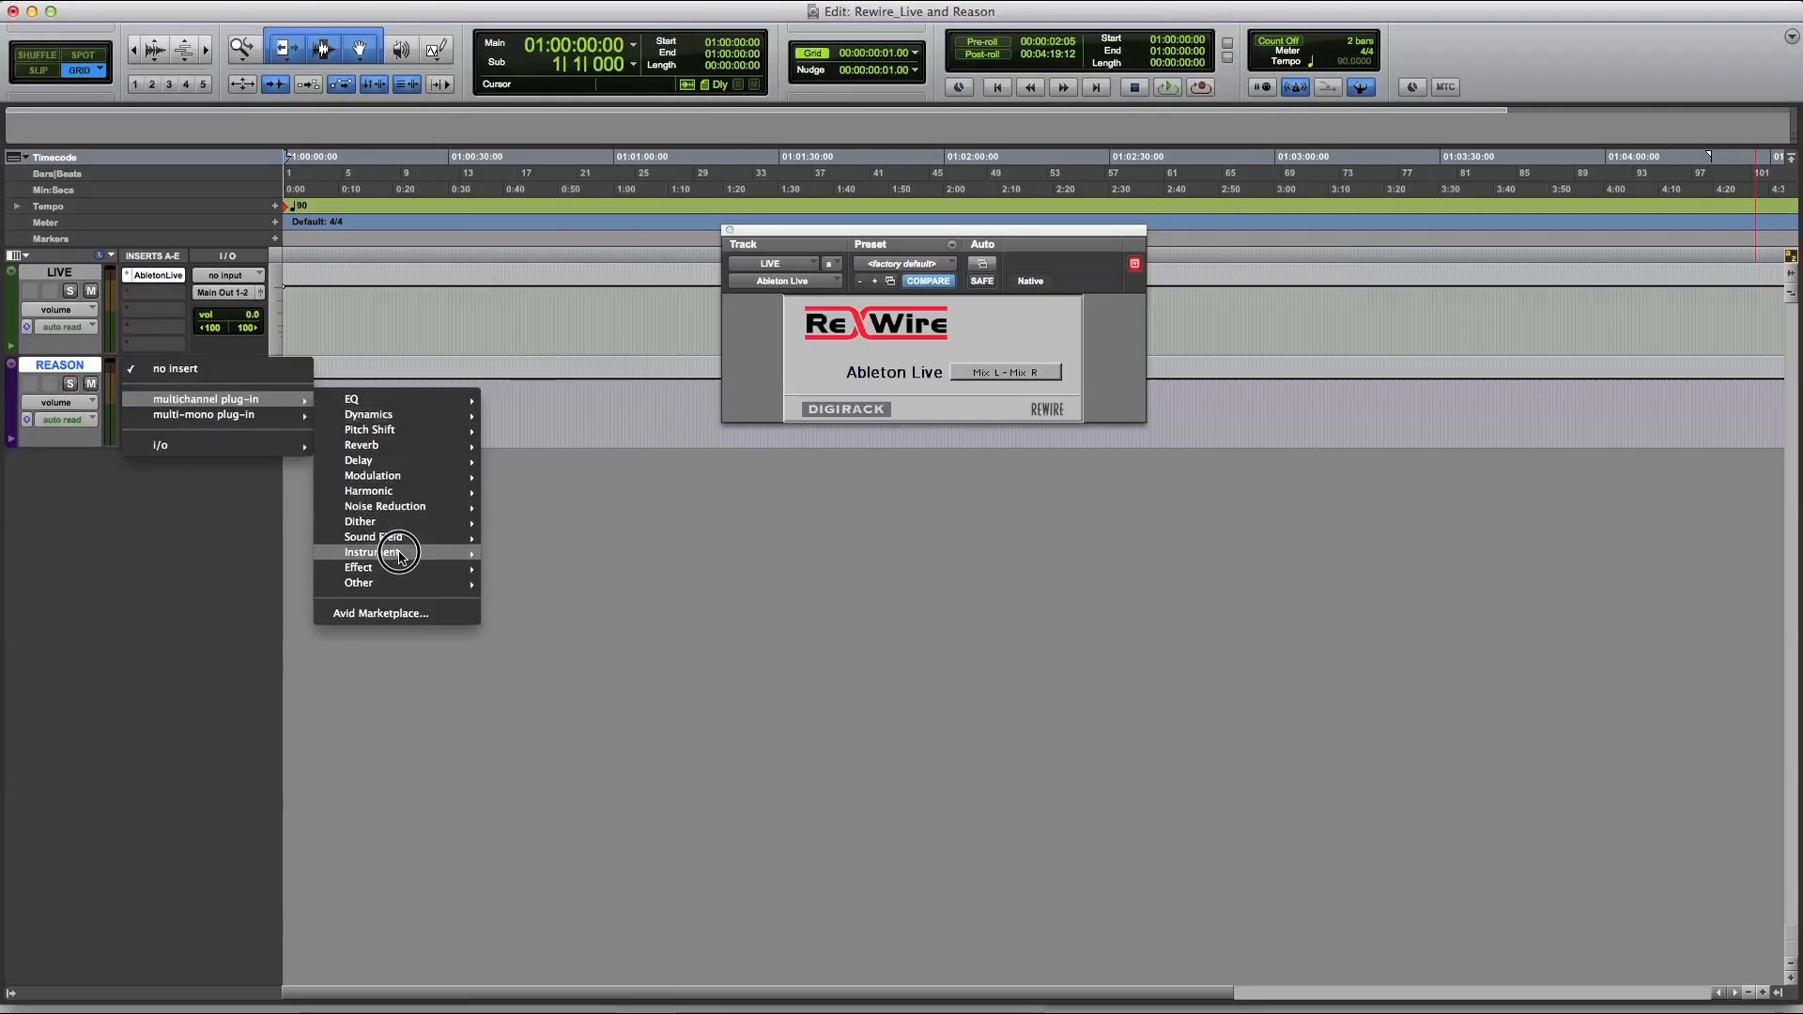
pyautogui.moveTo(401, 554)
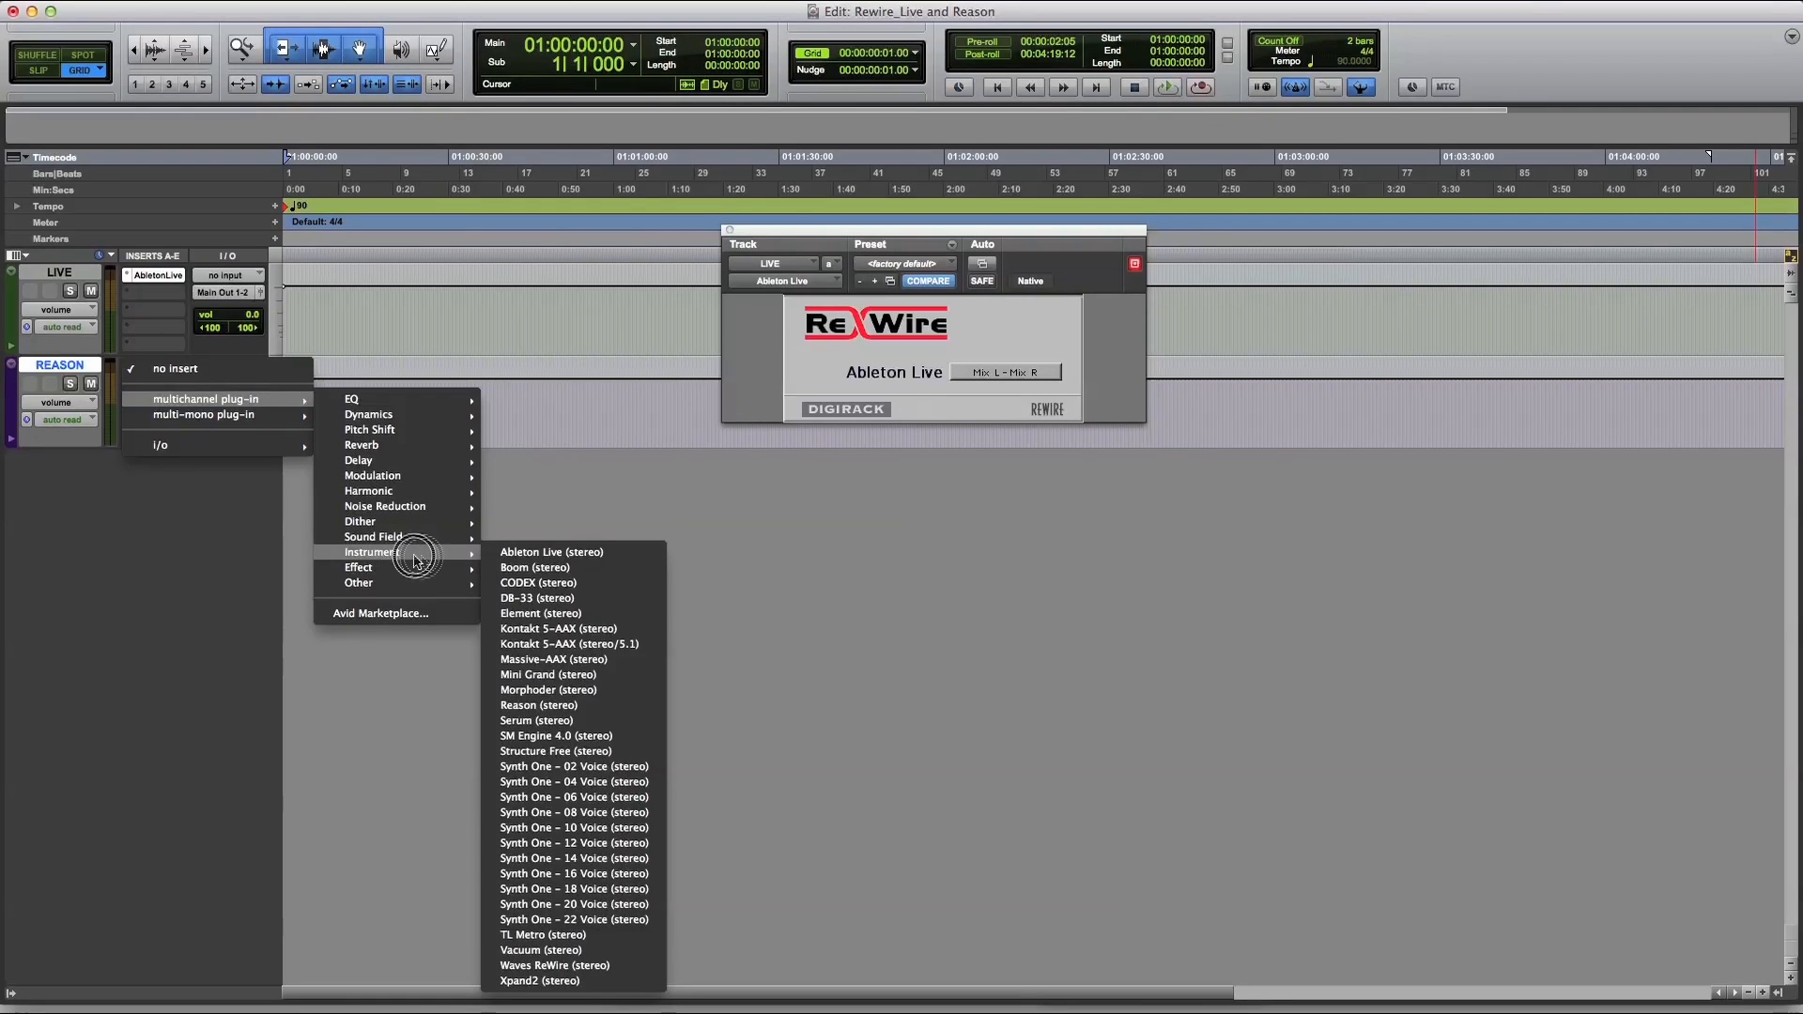
pyautogui.click(557, 706)
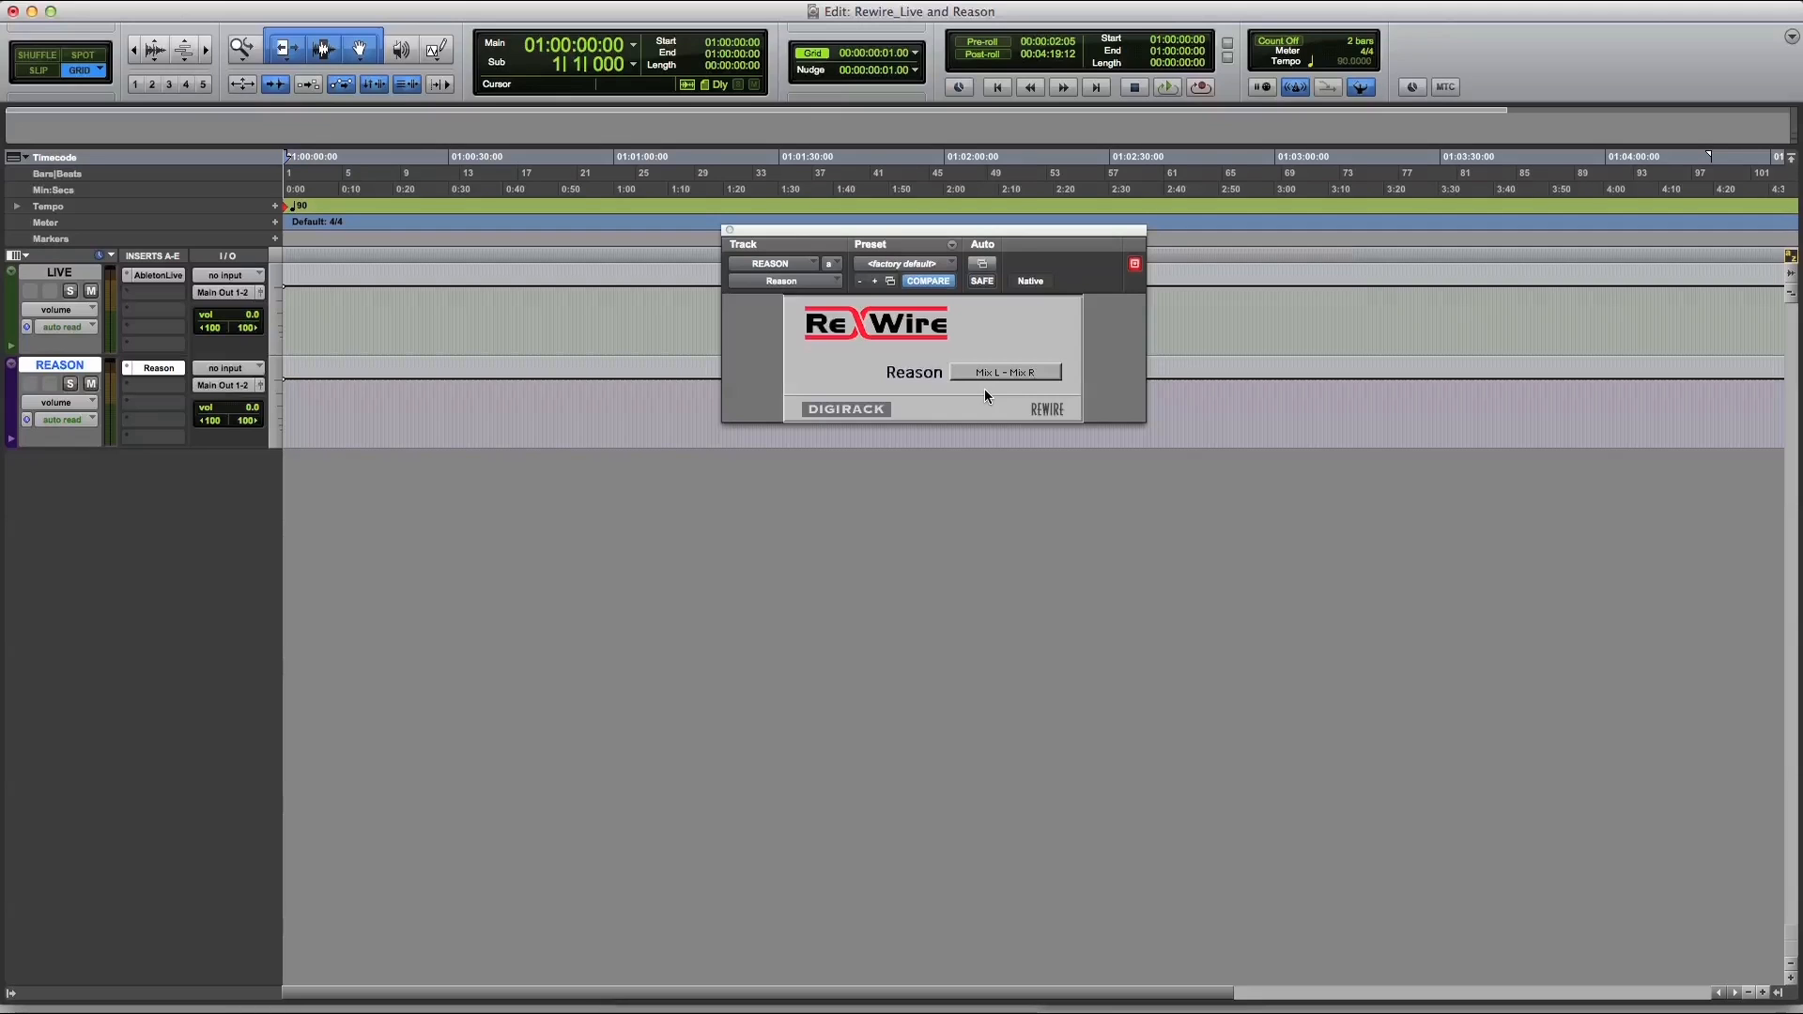
pyautogui.click(1013, 375)
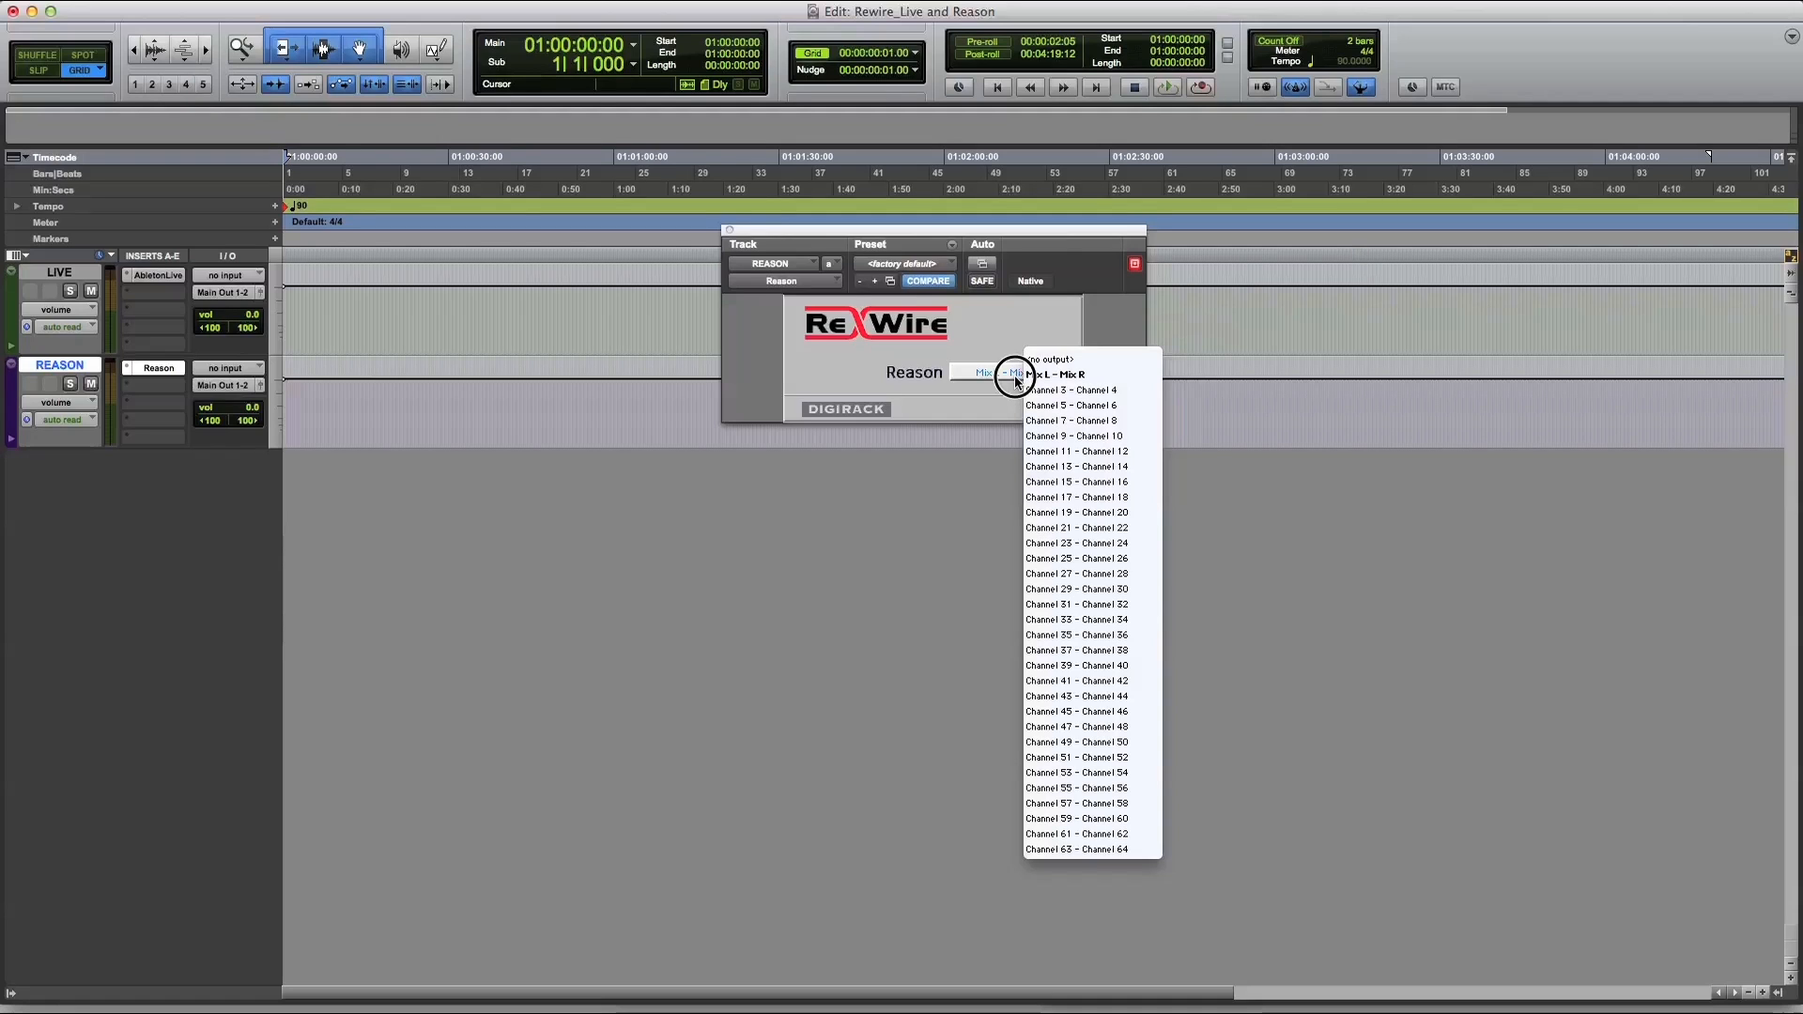
pyautogui.click(991, 355)
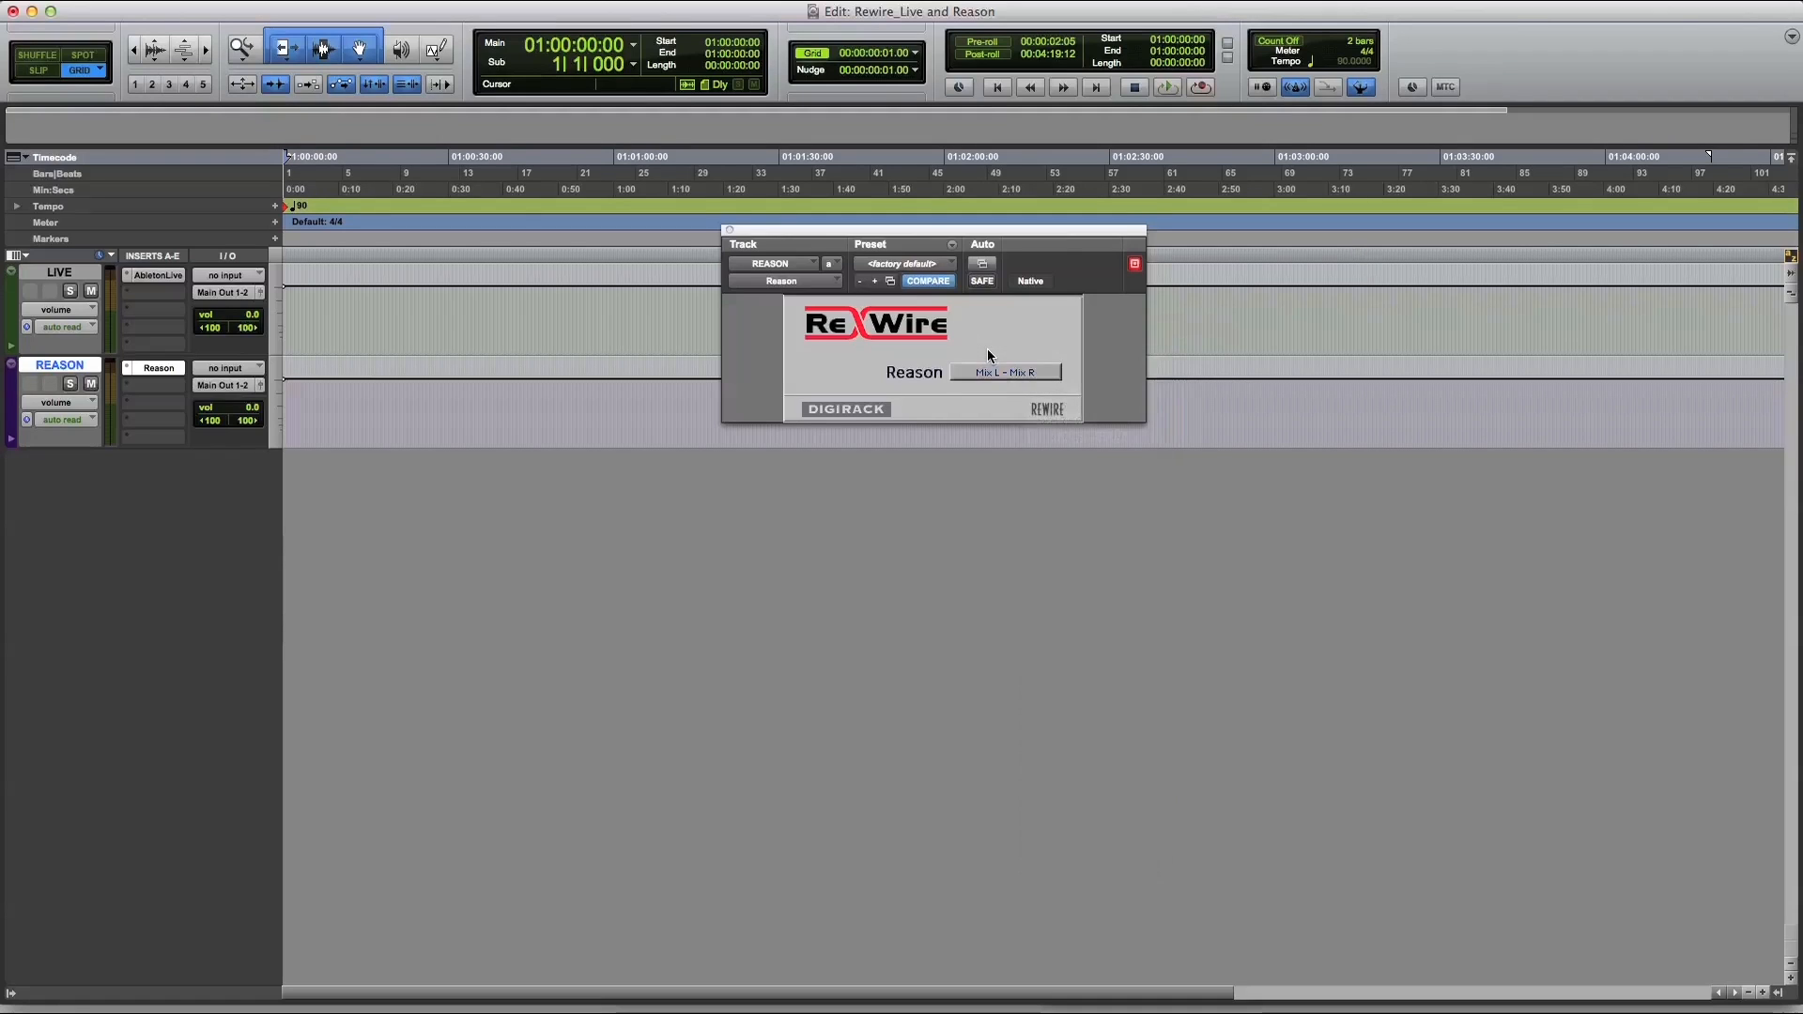
# Switch to Reason and start playback to check its signal on the REASON track
pyautogui.press('super+Tab')
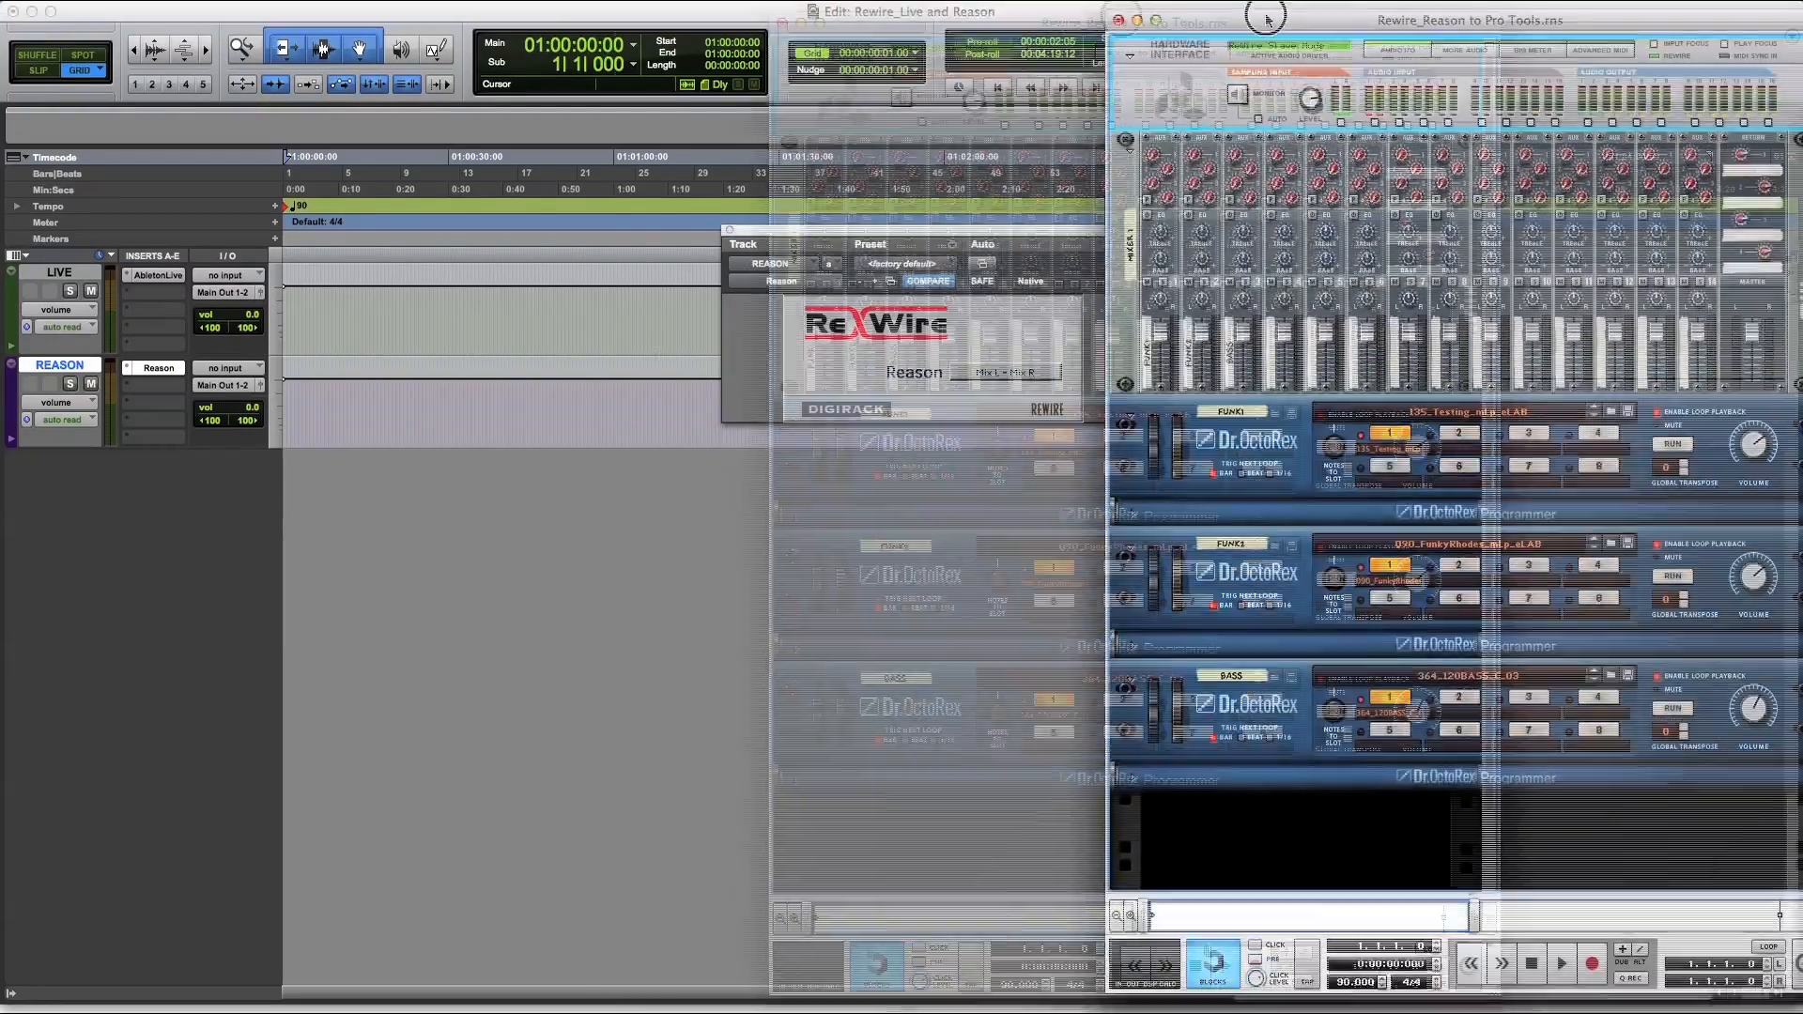
pyautogui.press('space')
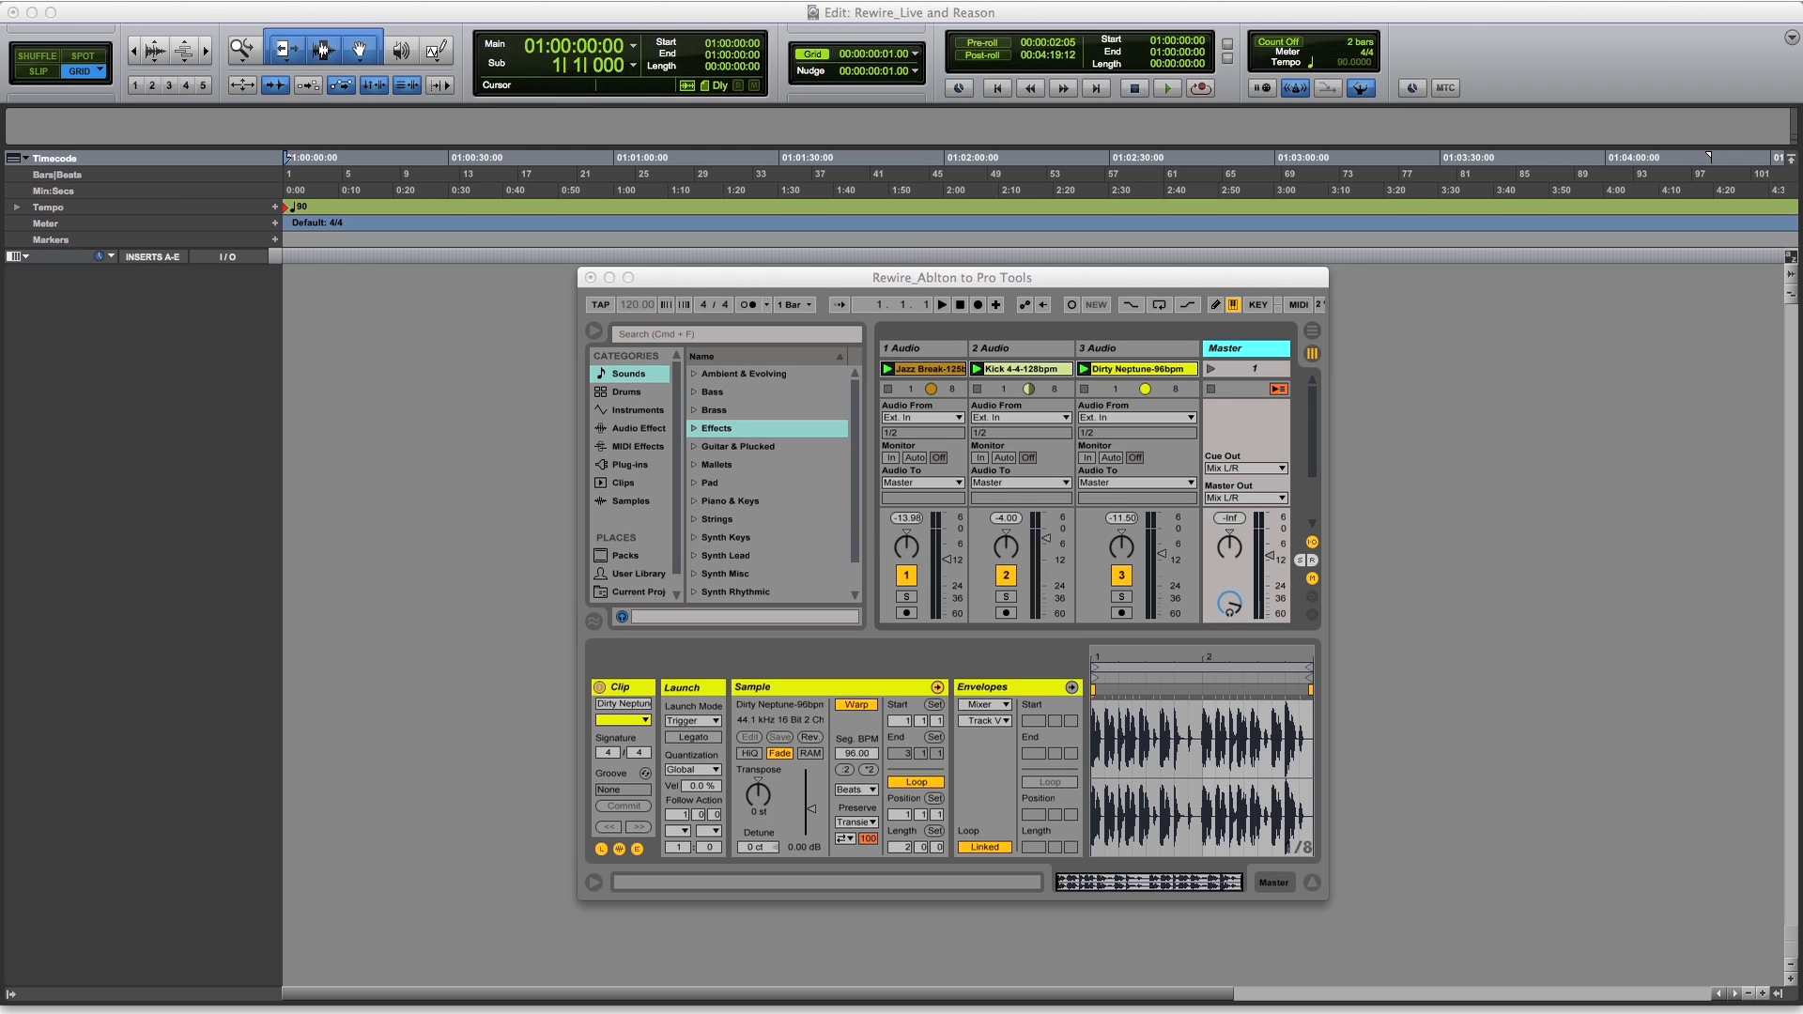
# In Ableton Live, set the Audio To destination of tracks 1 Audio, 2 Audio and 3 Audio to ReWire Out
pyautogui.click(1256, 282)
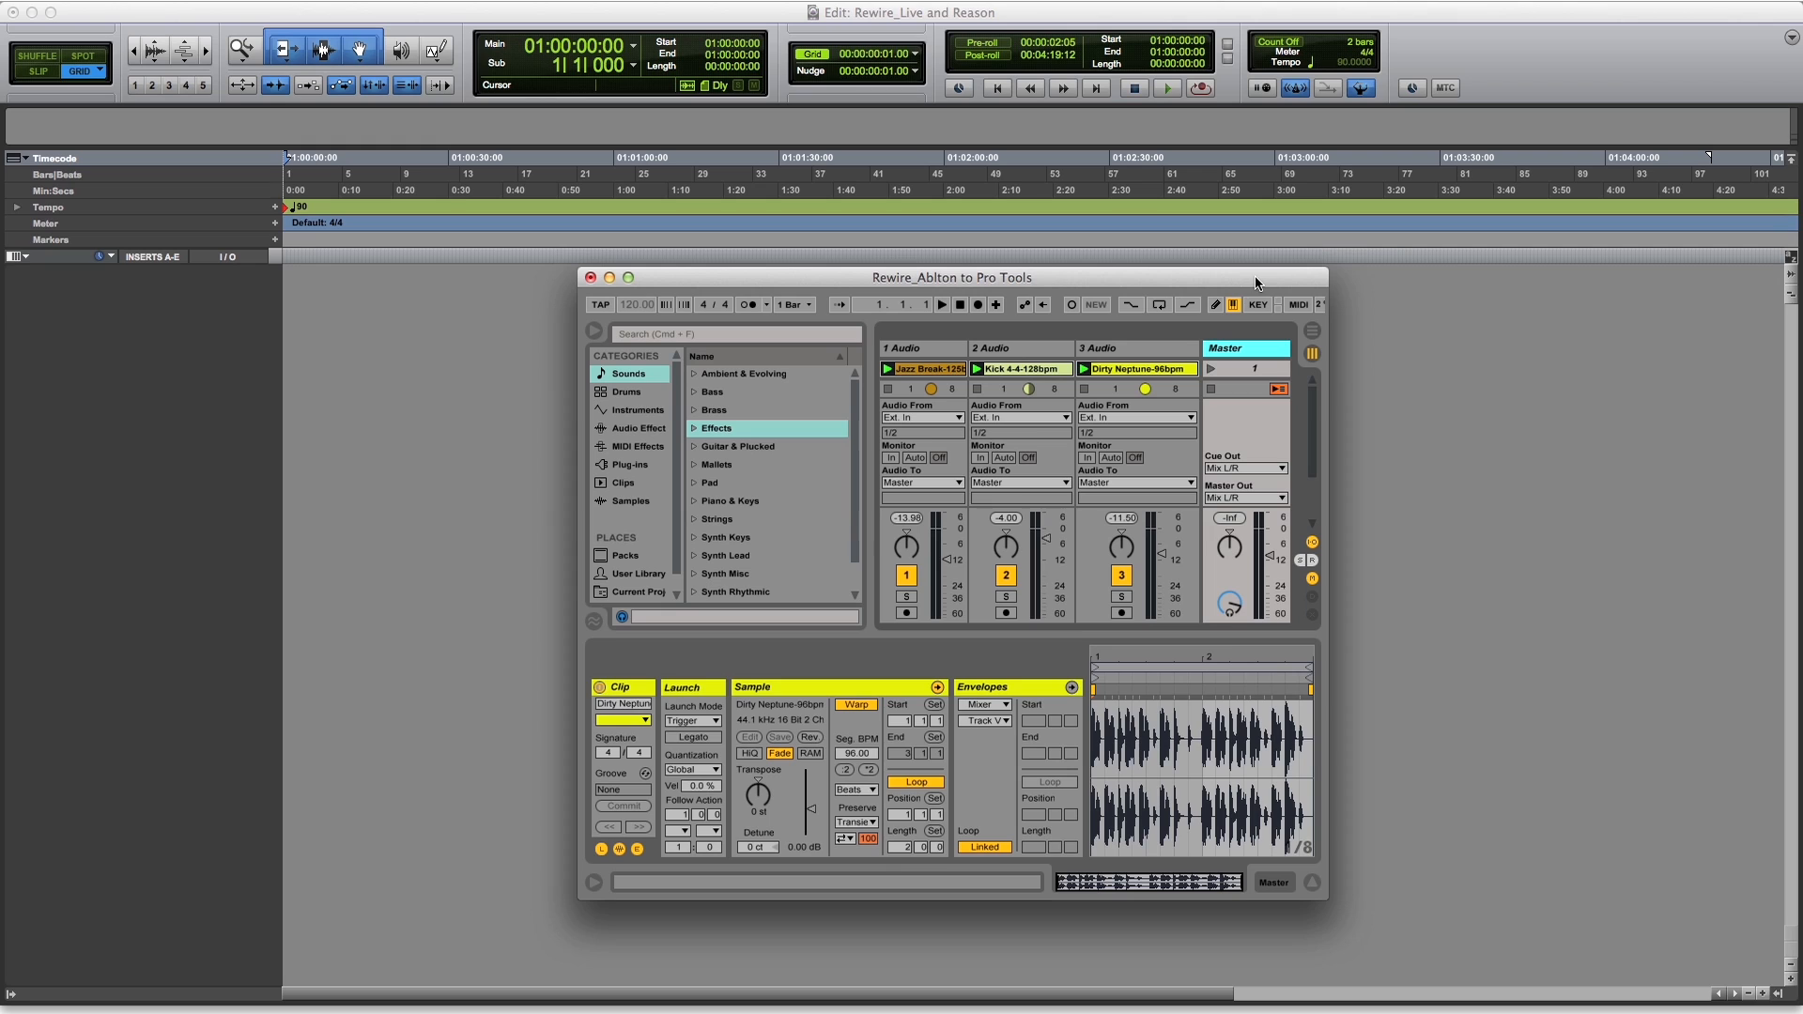
pyautogui.click(942, 483)
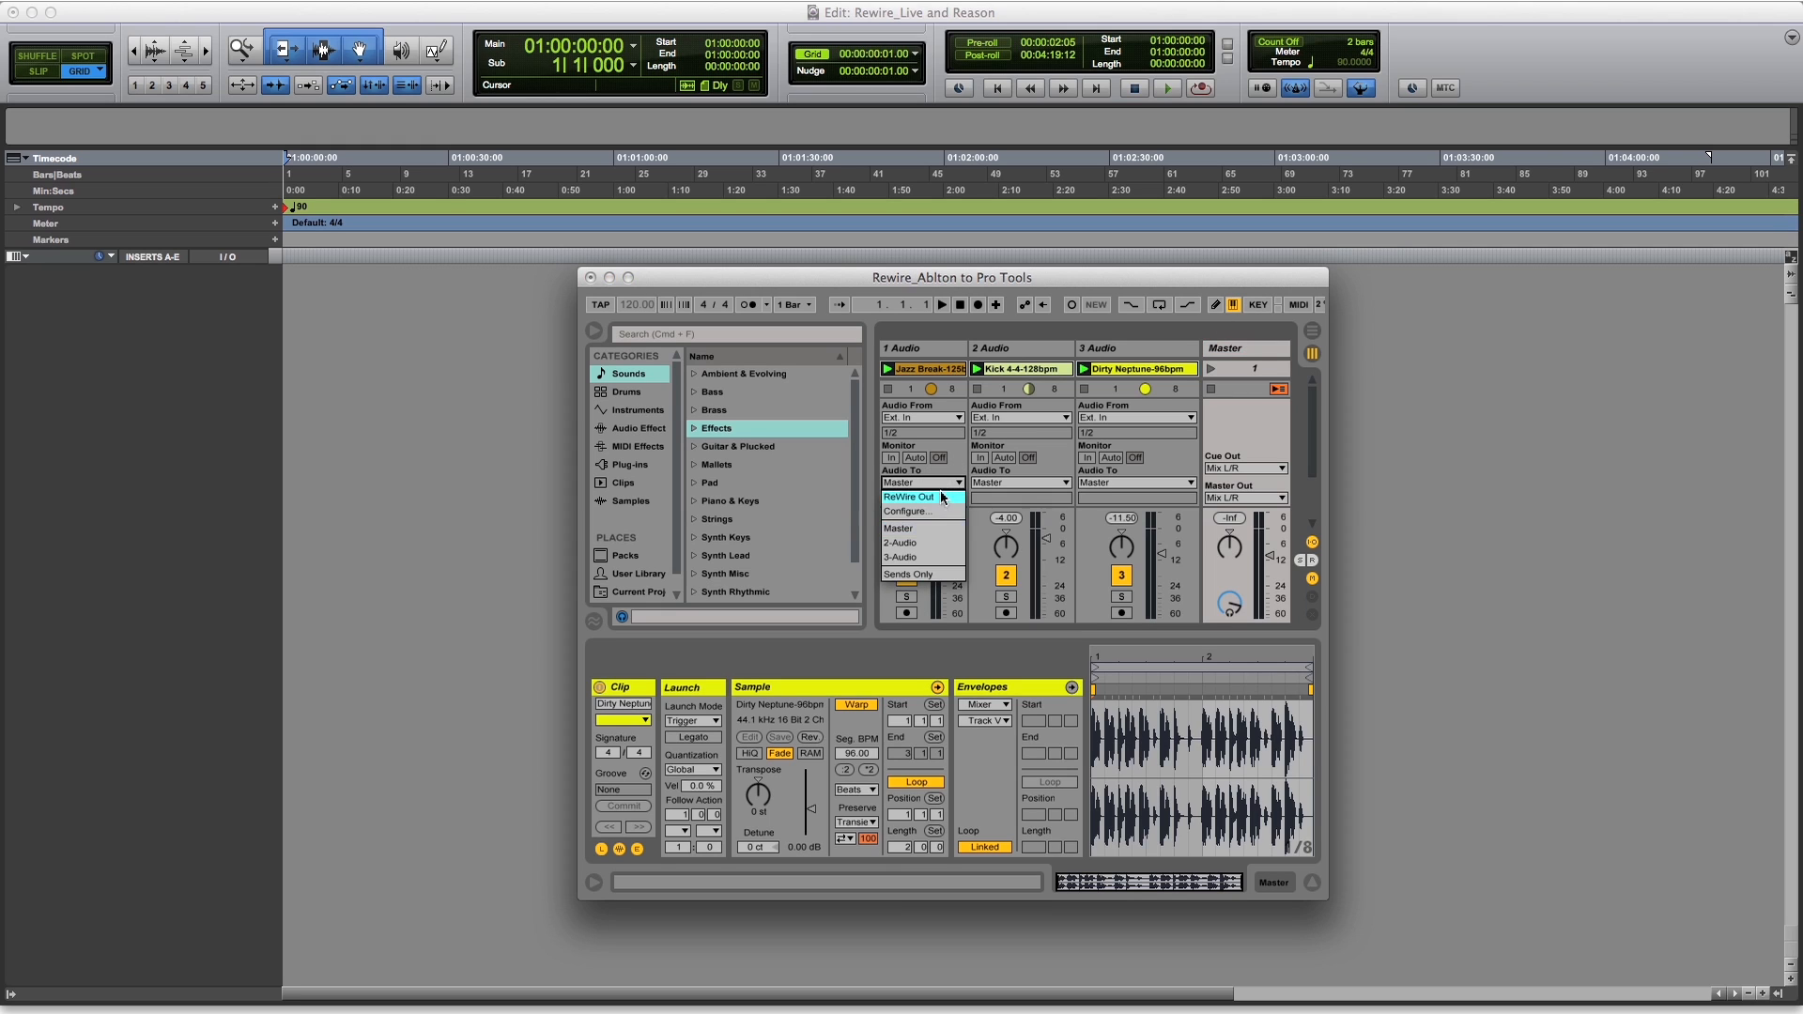
pyautogui.click(942, 498)
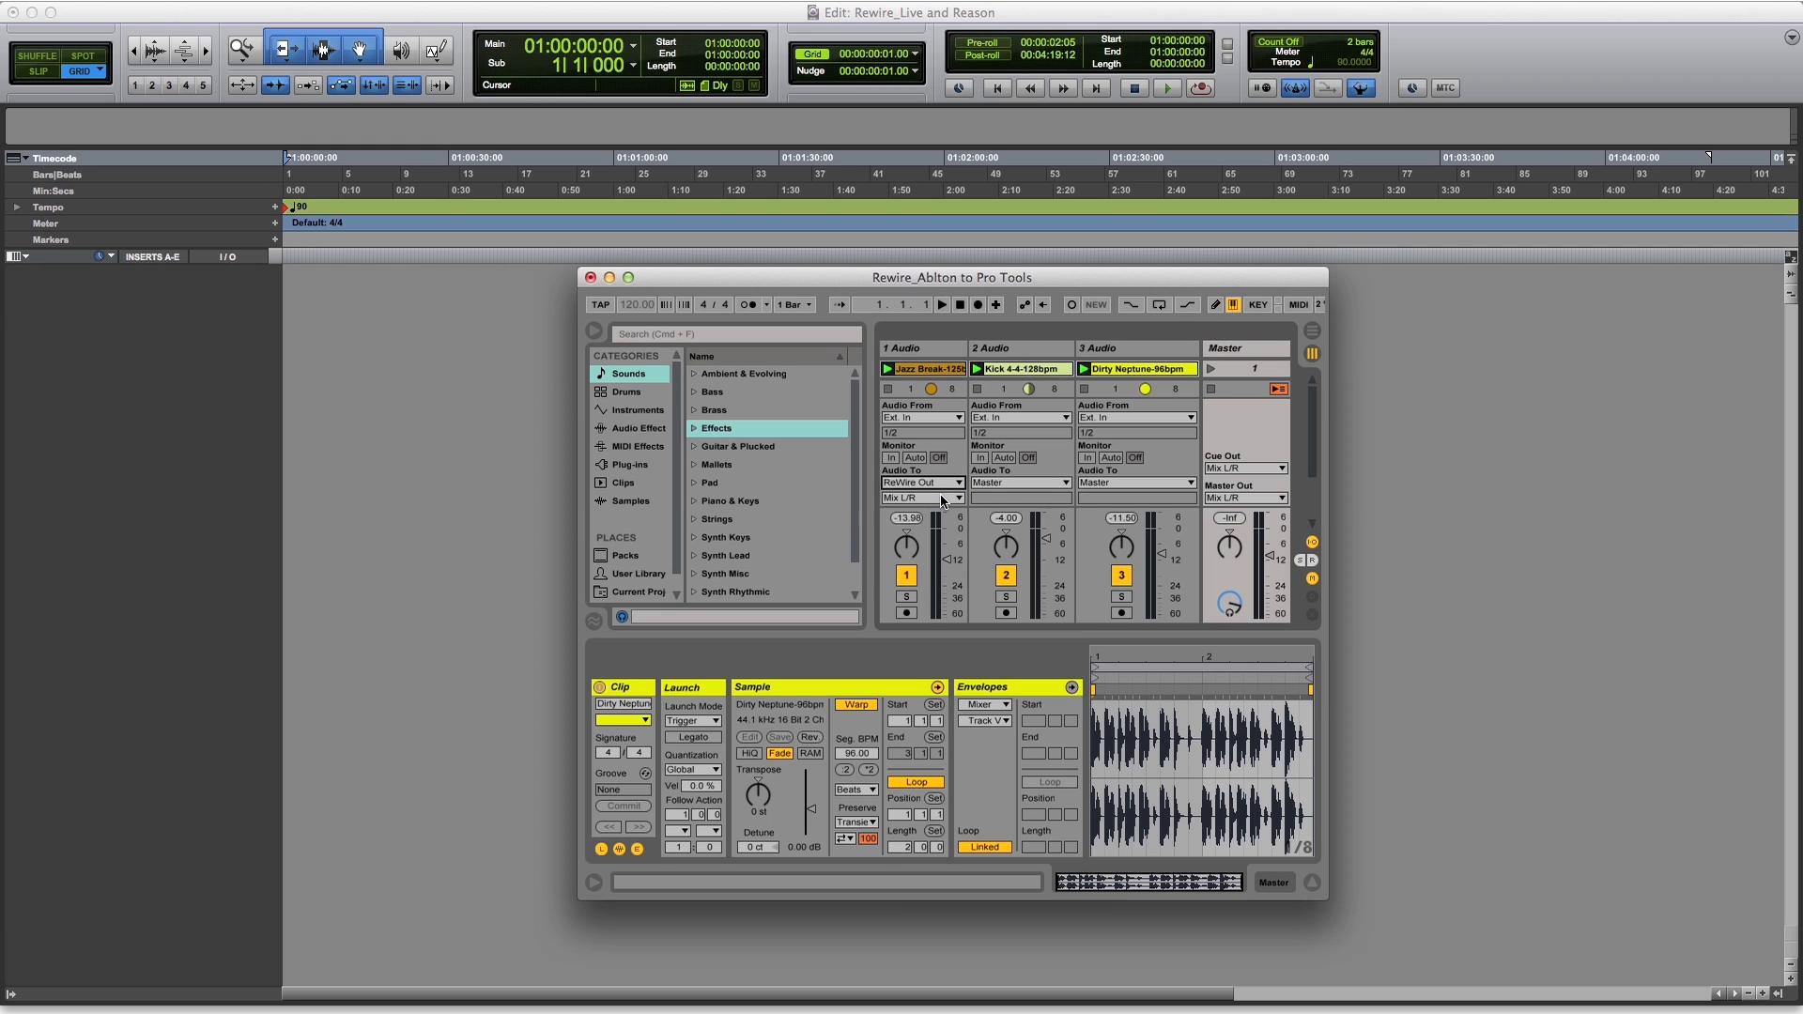
pyautogui.click(1003, 482)
pyautogui.click(1014, 498)
pyautogui.click(1115, 482)
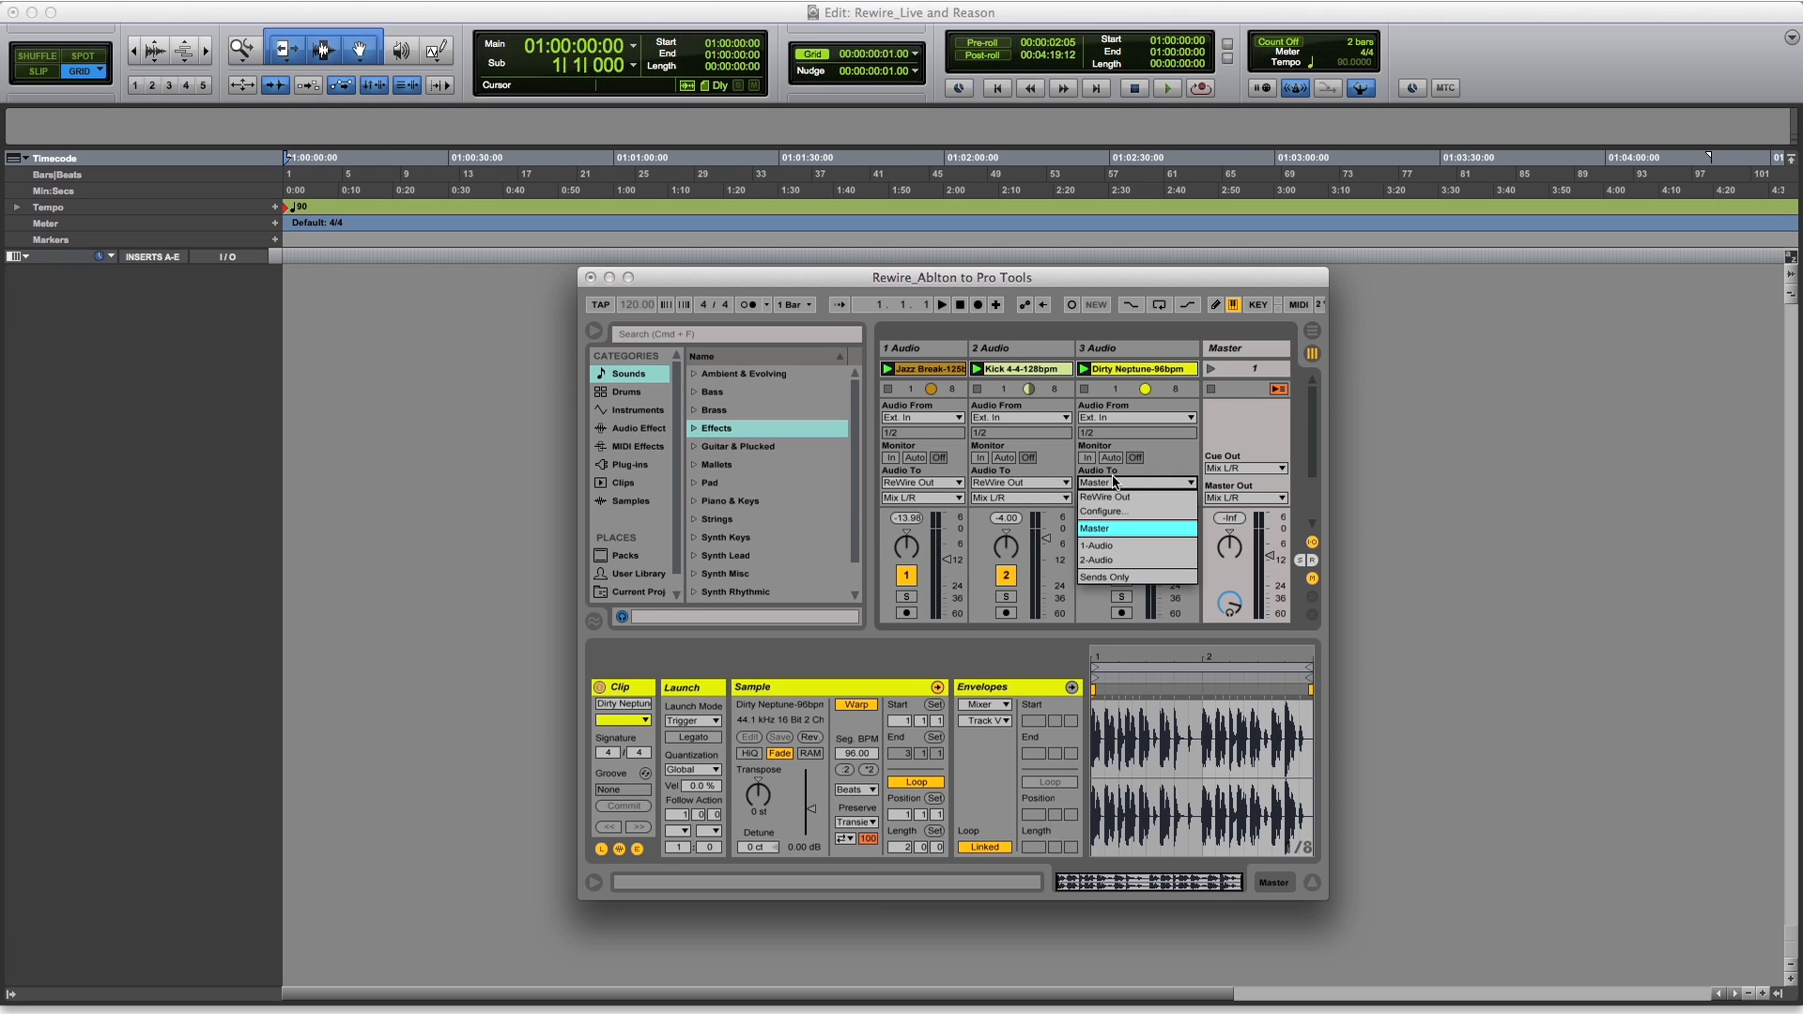
pyautogui.click(1117, 497)
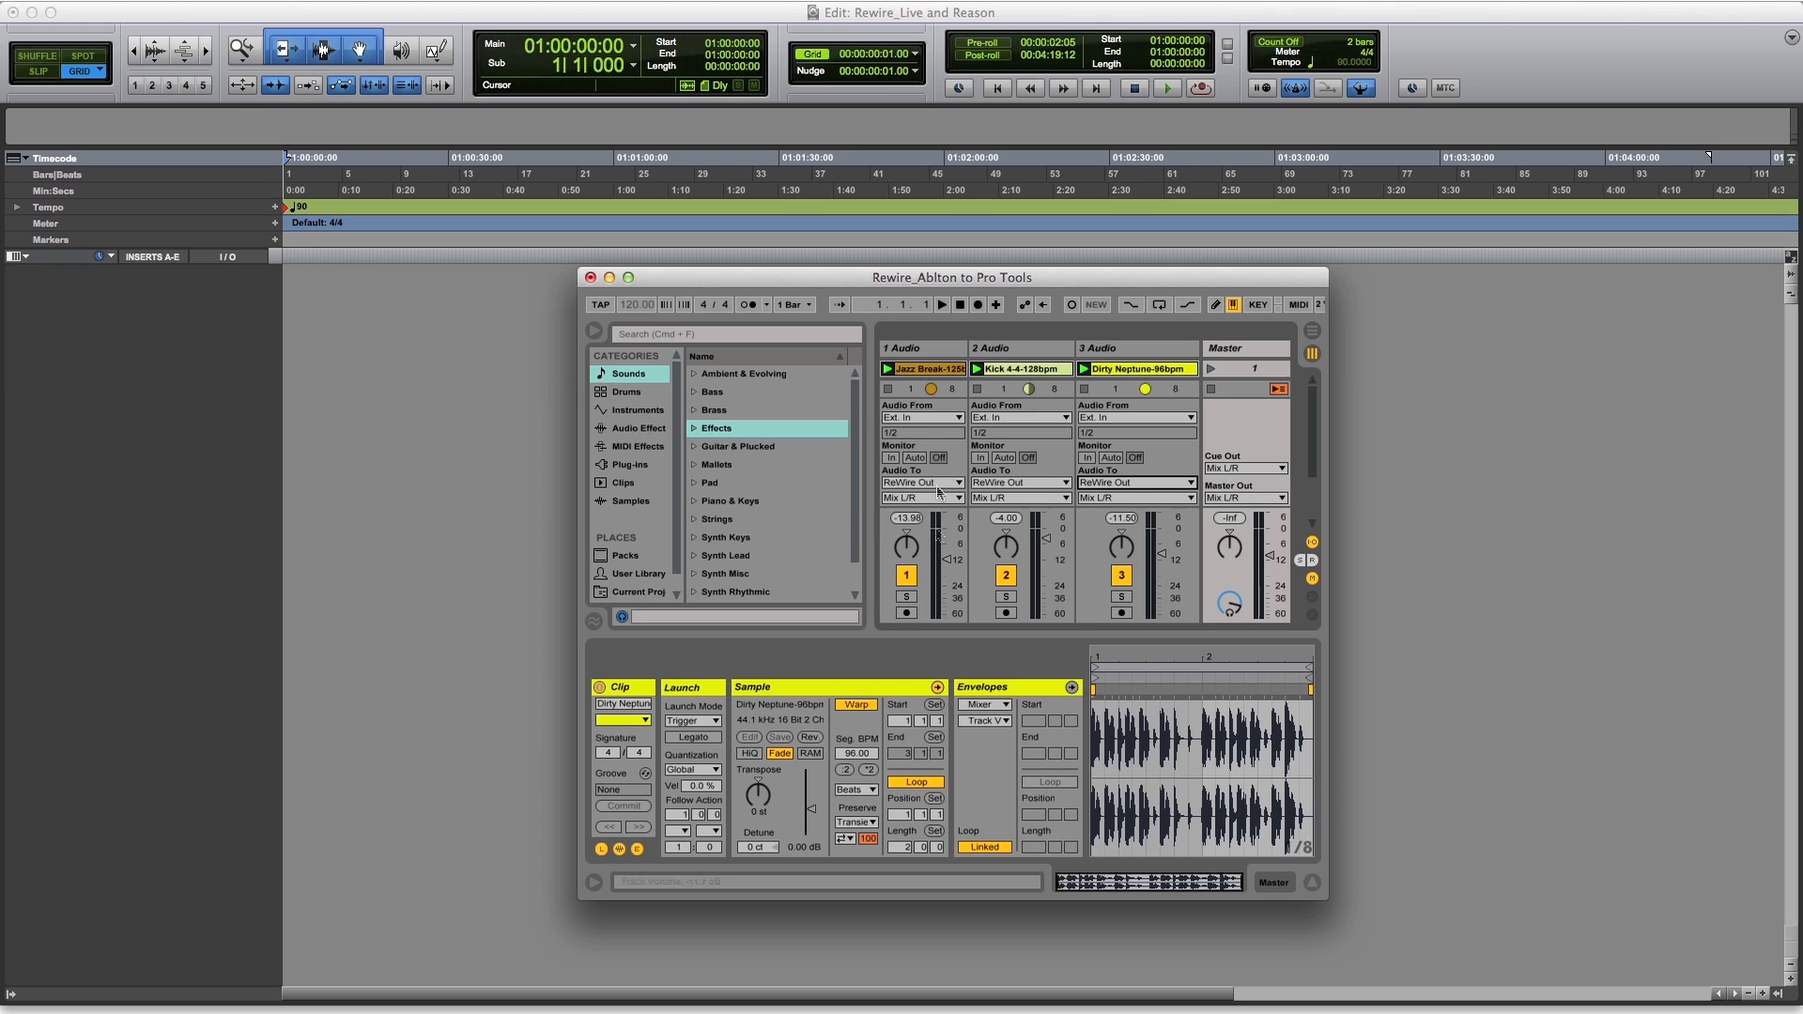
# Assign the ReWire output of track 2 Audio to Bus 3/4 and of track 3 Audio to Bus 5/6
pyautogui.click(1026, 498)
pyautogui.click(1026, 10)
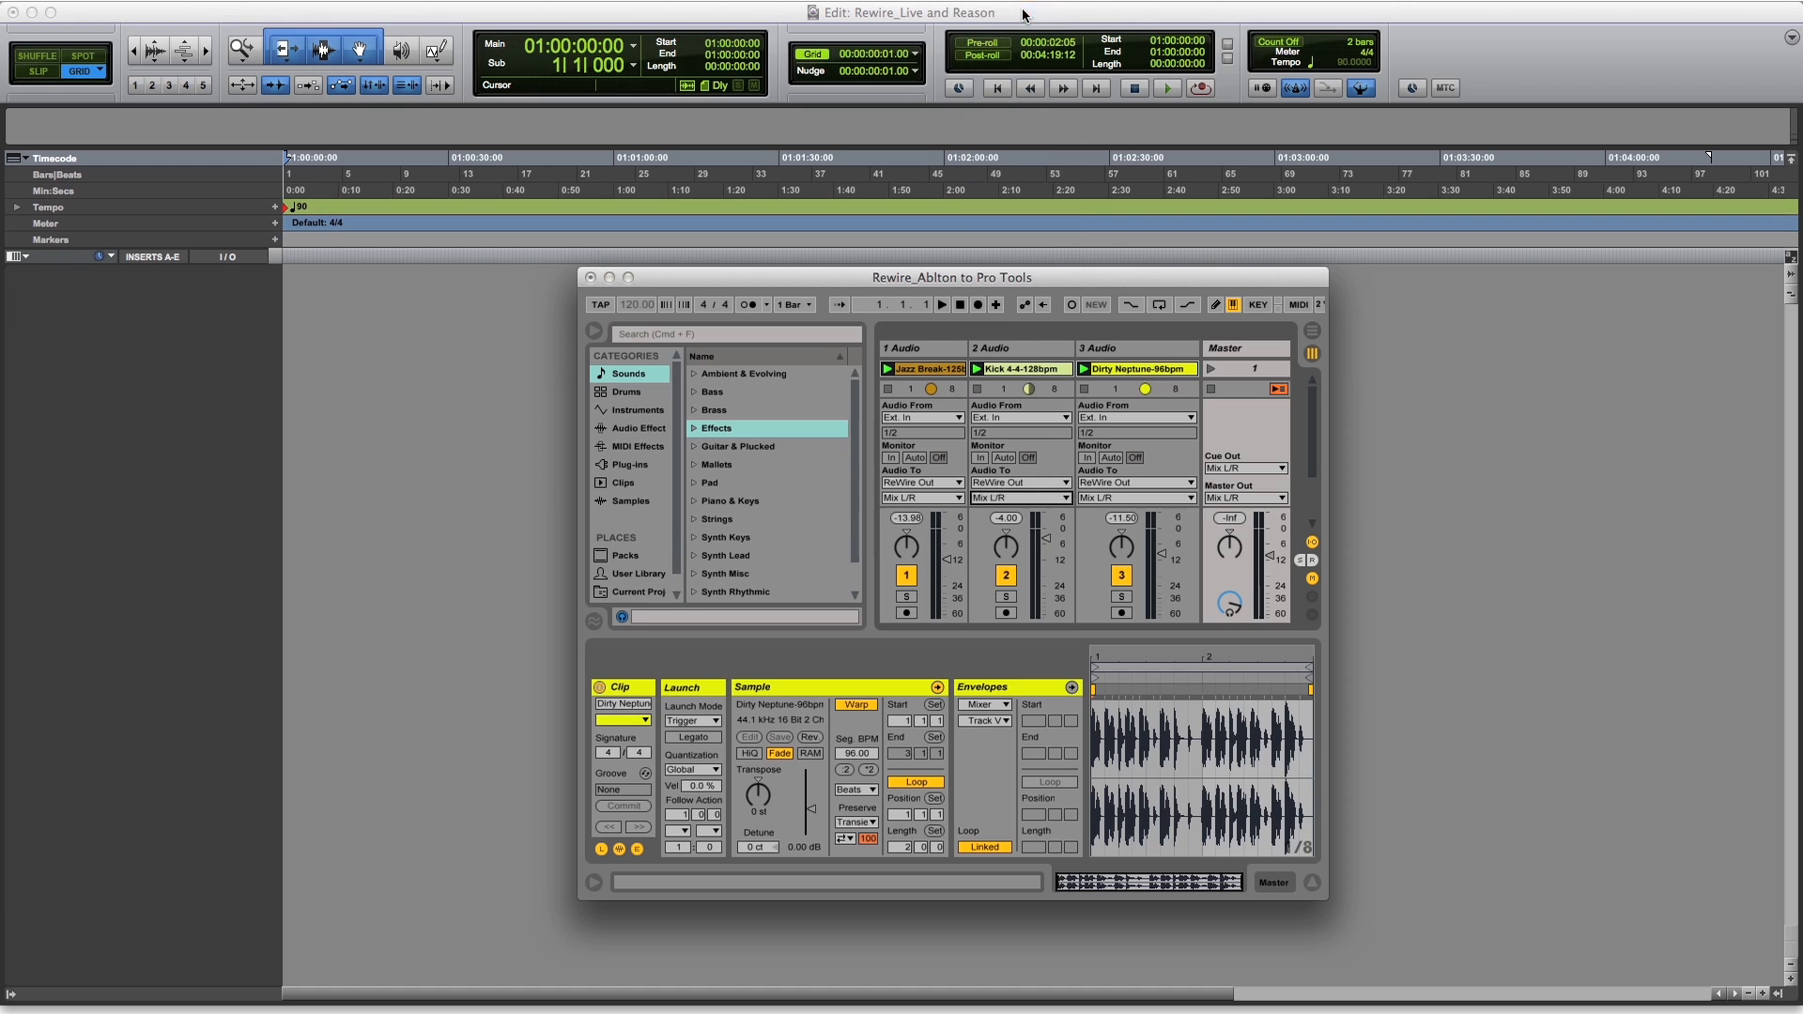
pyautogui.click(1111, 499)
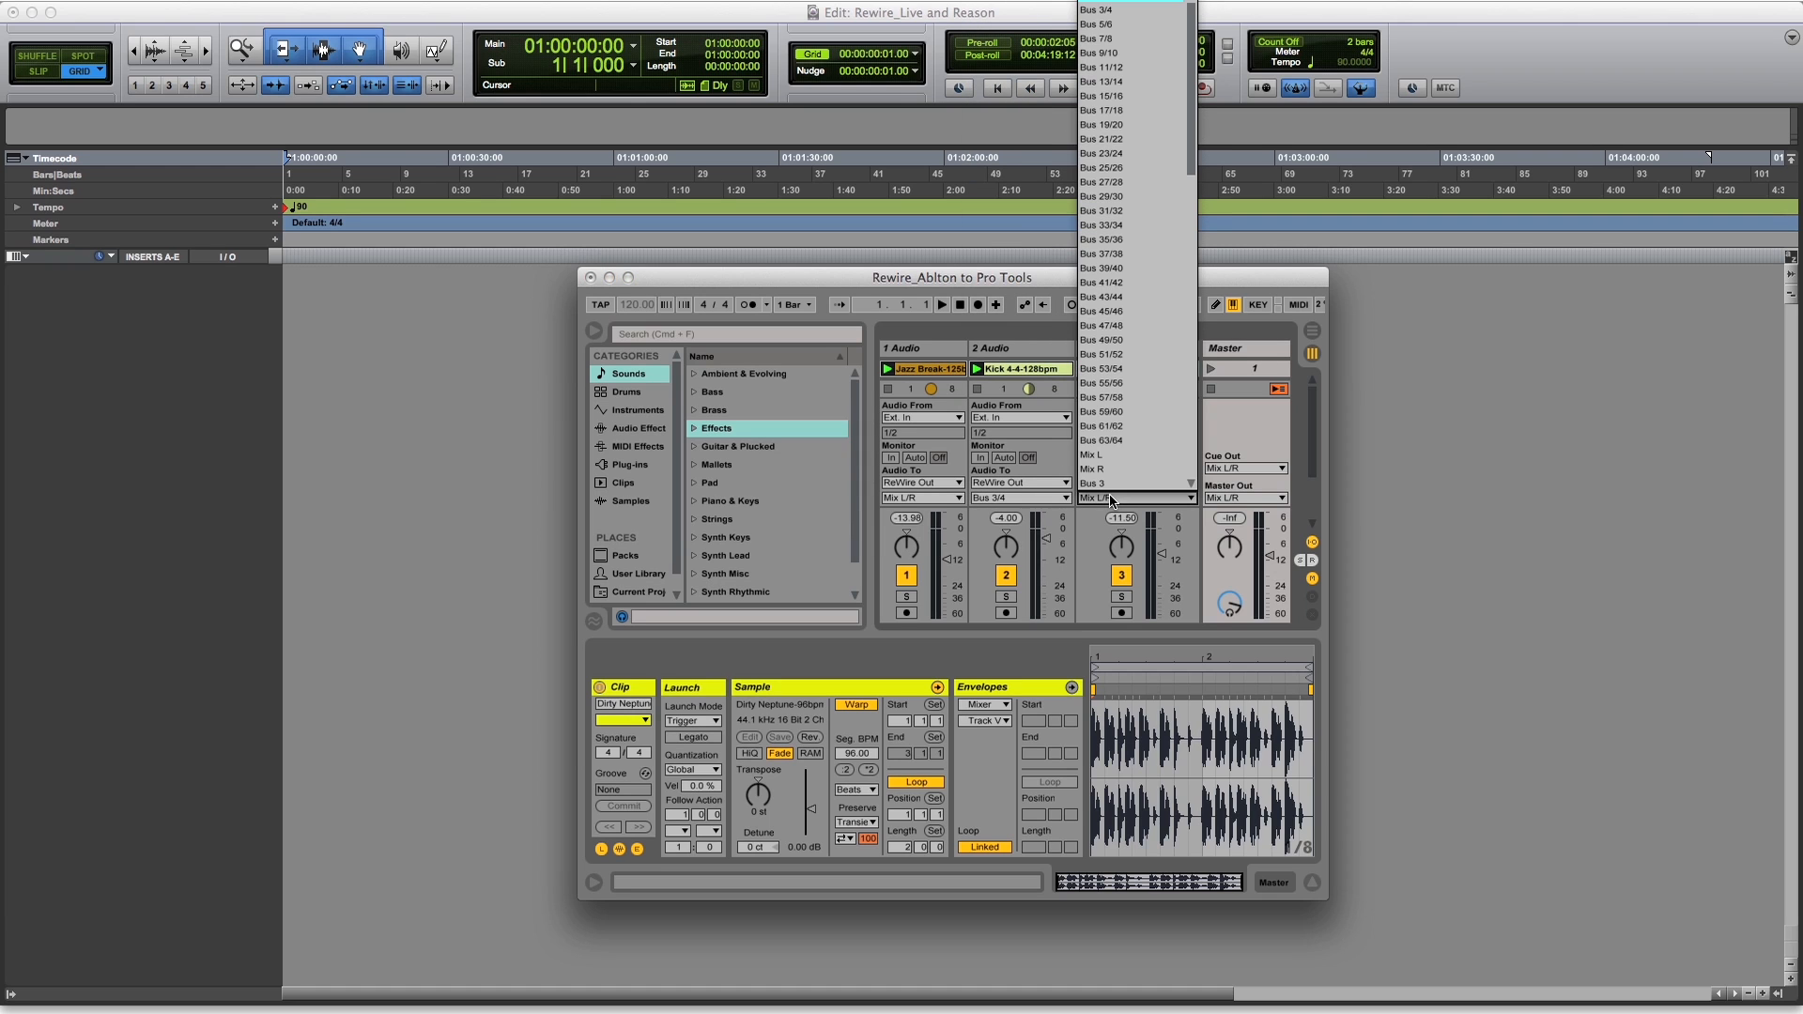
pyautogui.click(1160, 36)
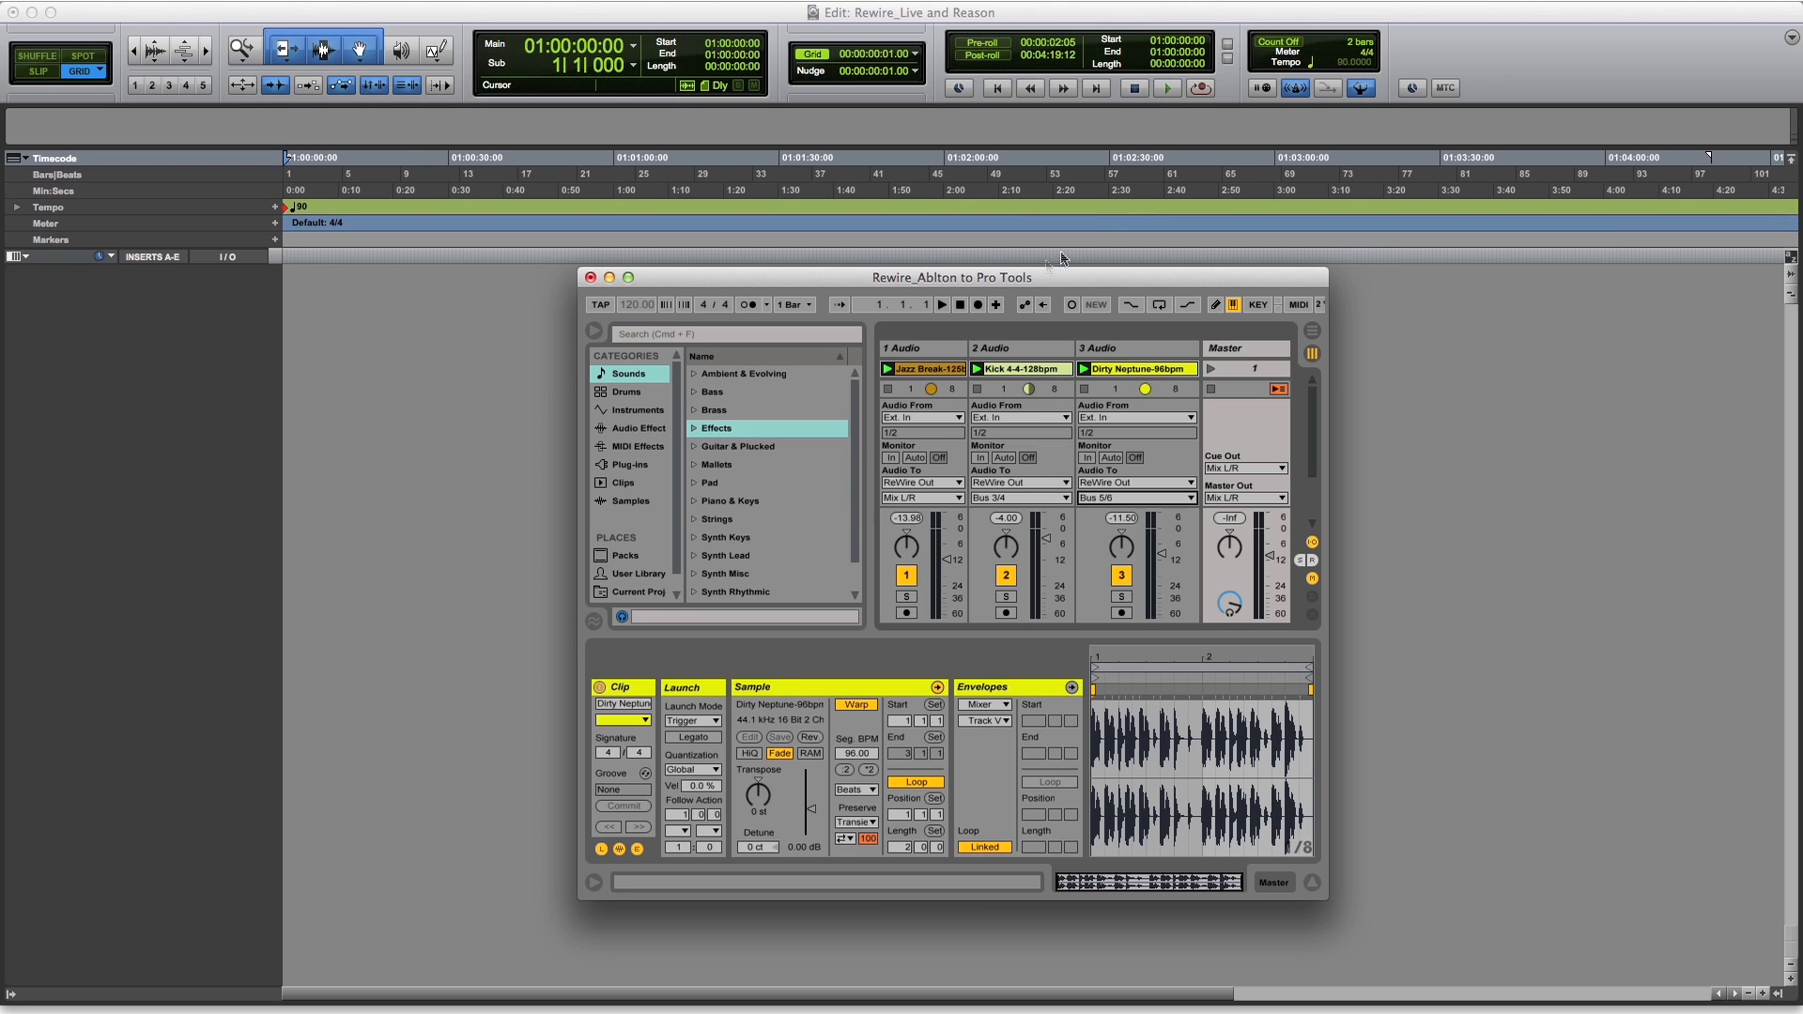
# Switch to Pro Tools and create three stereo Aux Input tracks
pyautogui.click(94, 373)
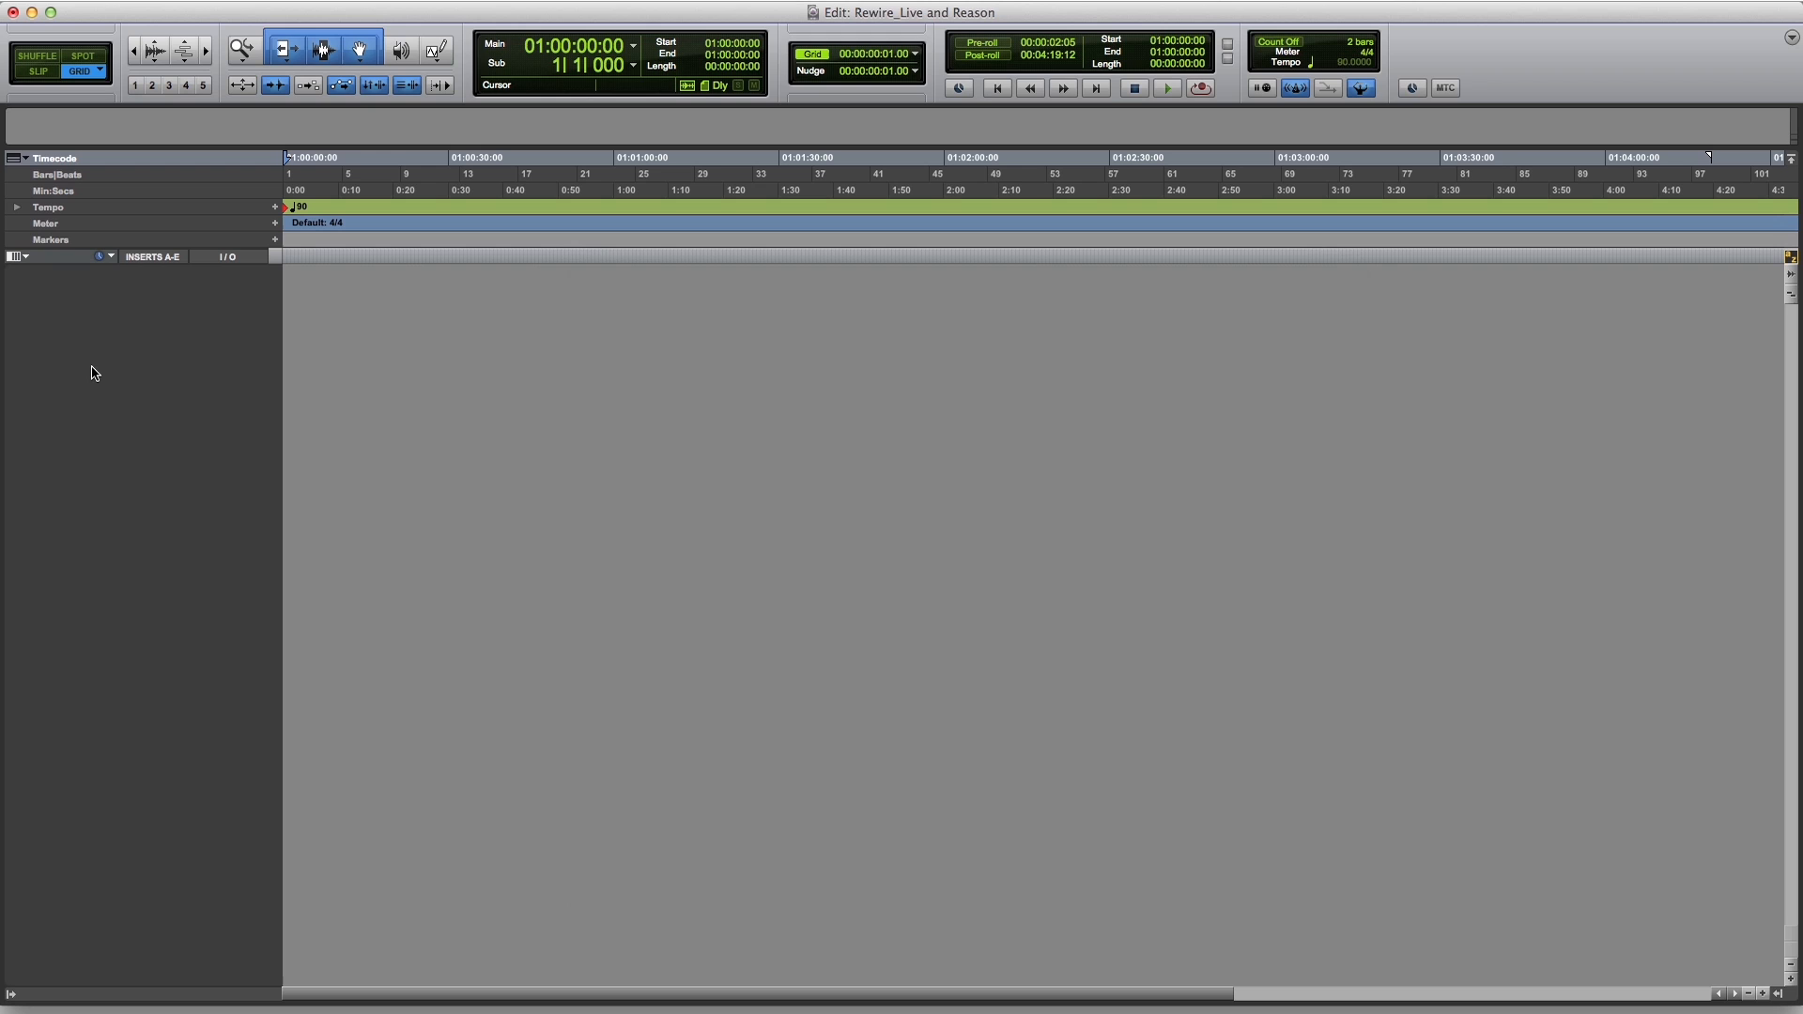
pyautogui.press('super+shift+n')
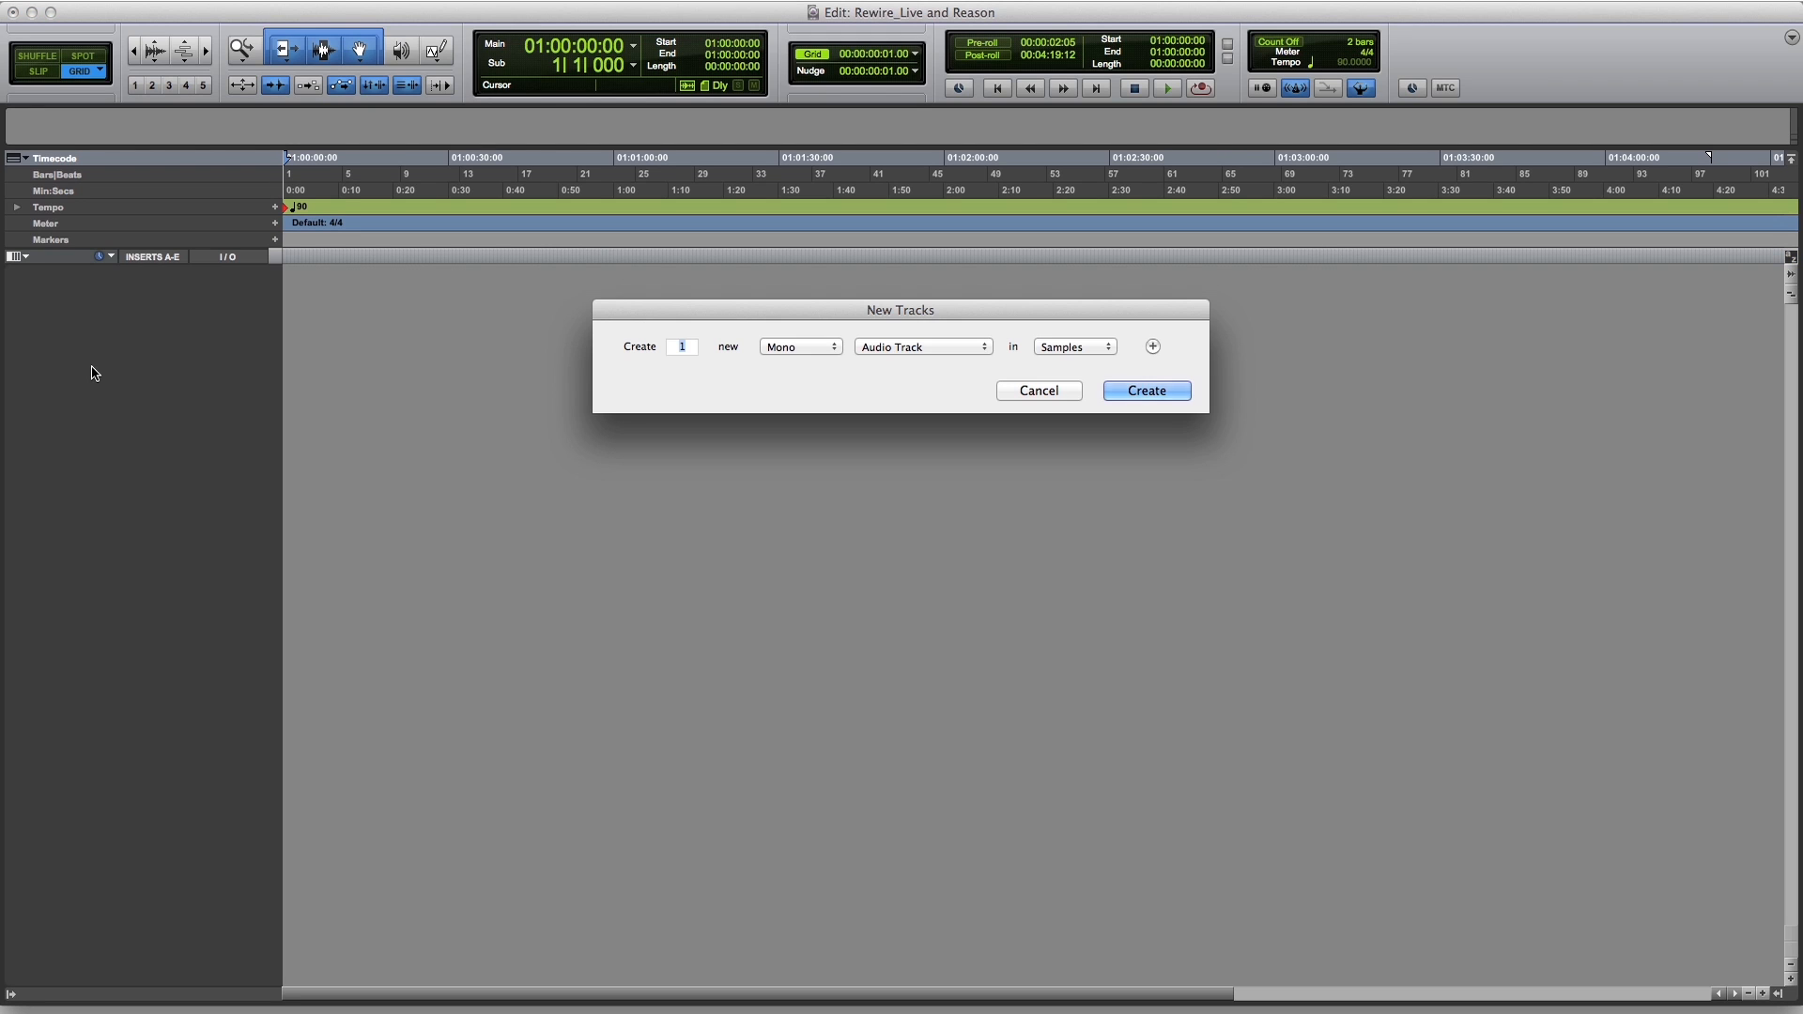
pyautogui.press('super+Right')
pyautogui.press('super+Down')
pyautogui.press('Return')
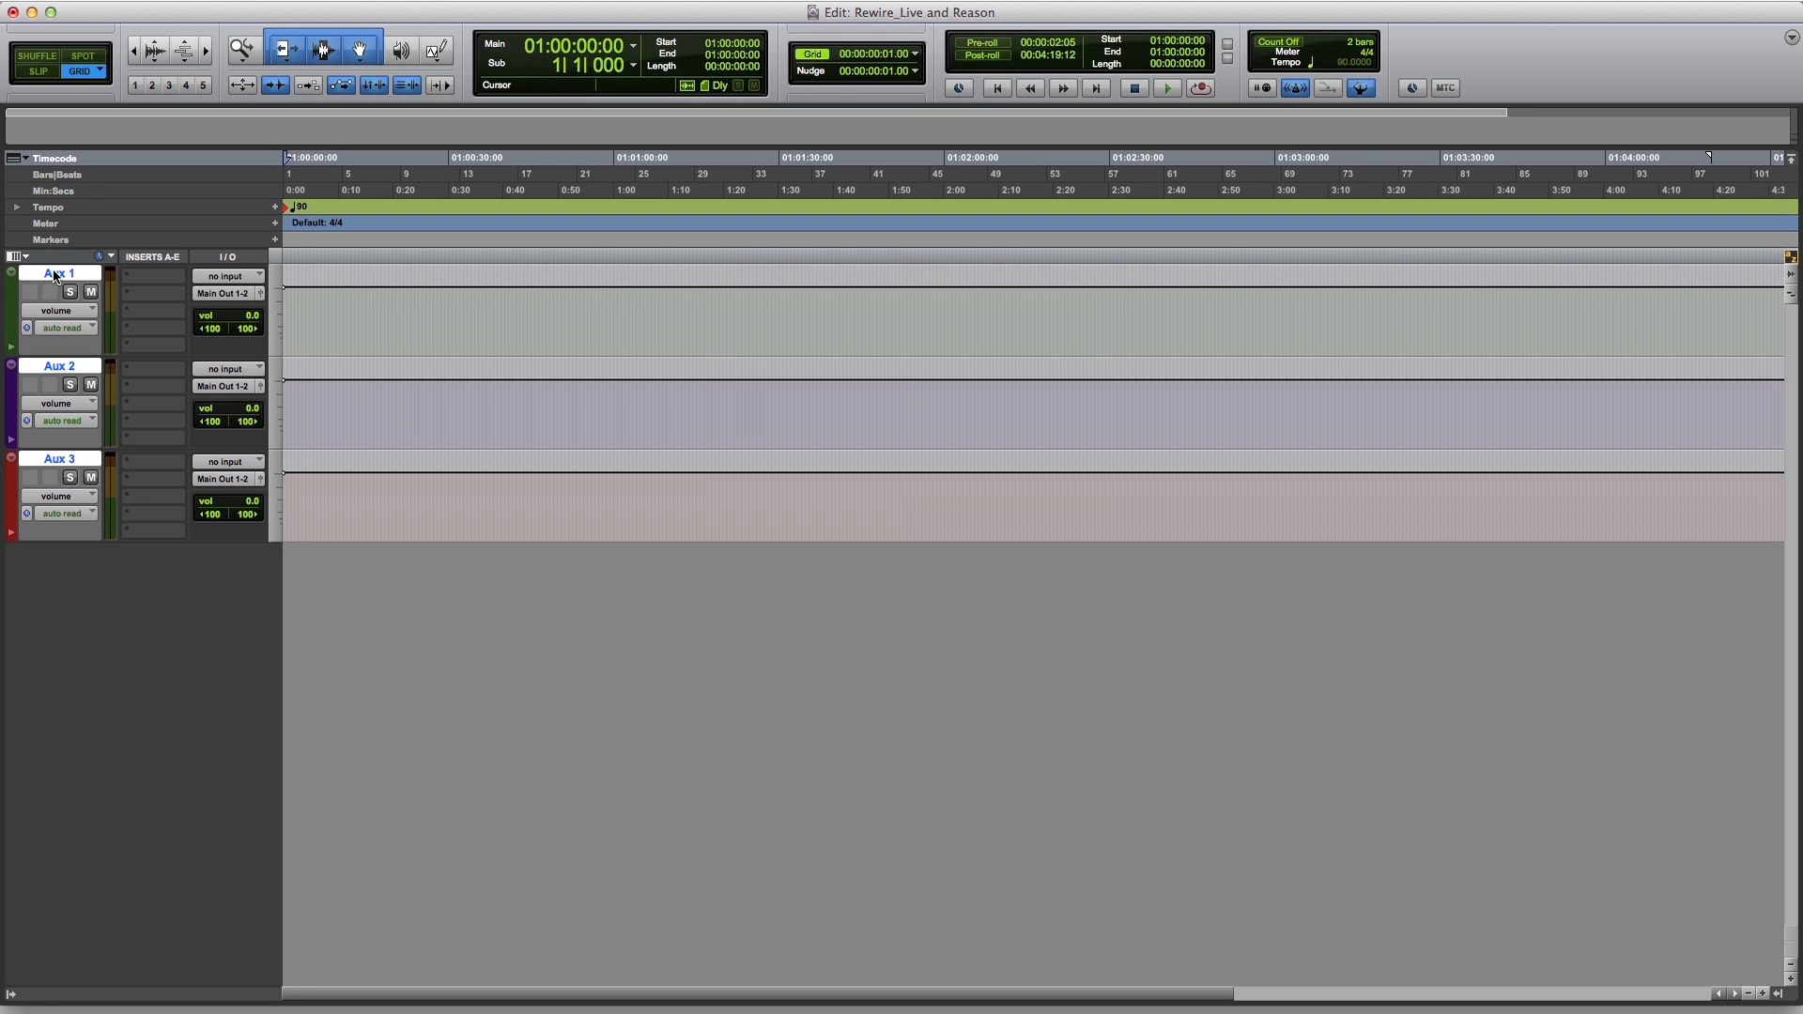
# Rename the three new aux tracks as BEAT1, KICK and BEAT2
pyautogui.doubleClick(56, 276)
pyautogui.write('BEAT')
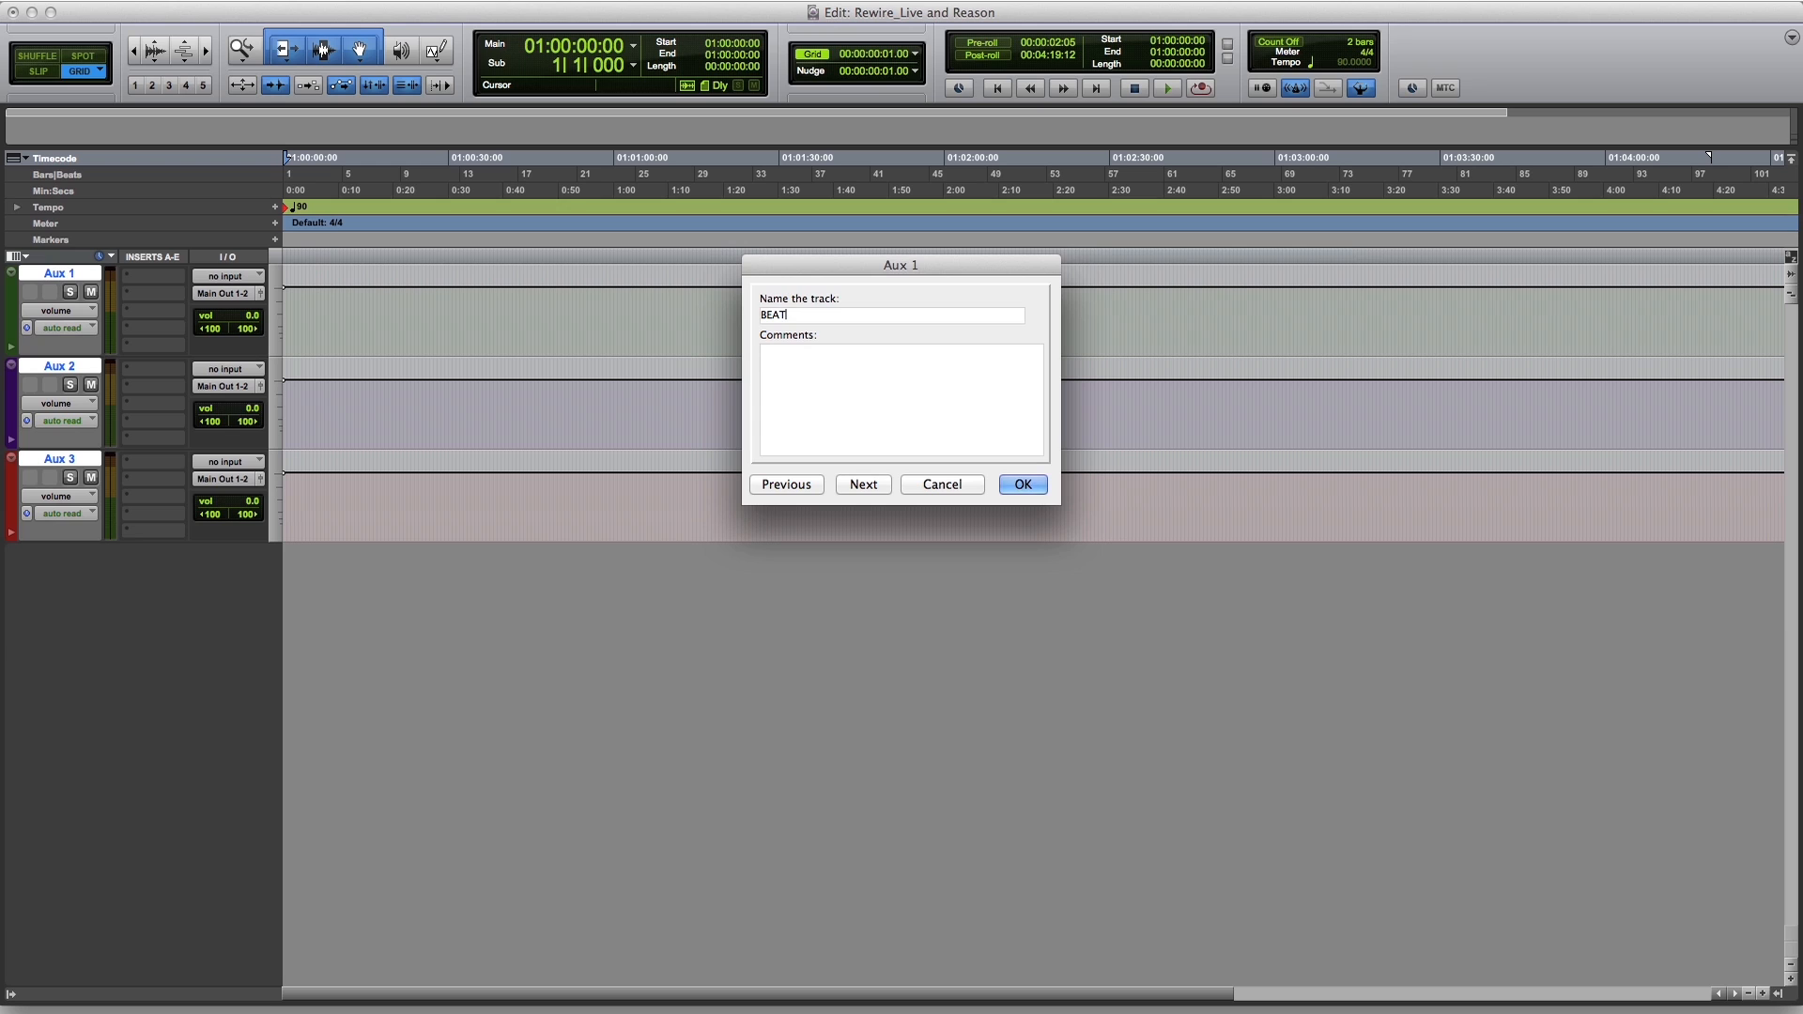
pyautogui.write('KICK')
pyautogui.press('super+Right')
pyautogui.write('BEAT2')
pyautogui.press('Return')
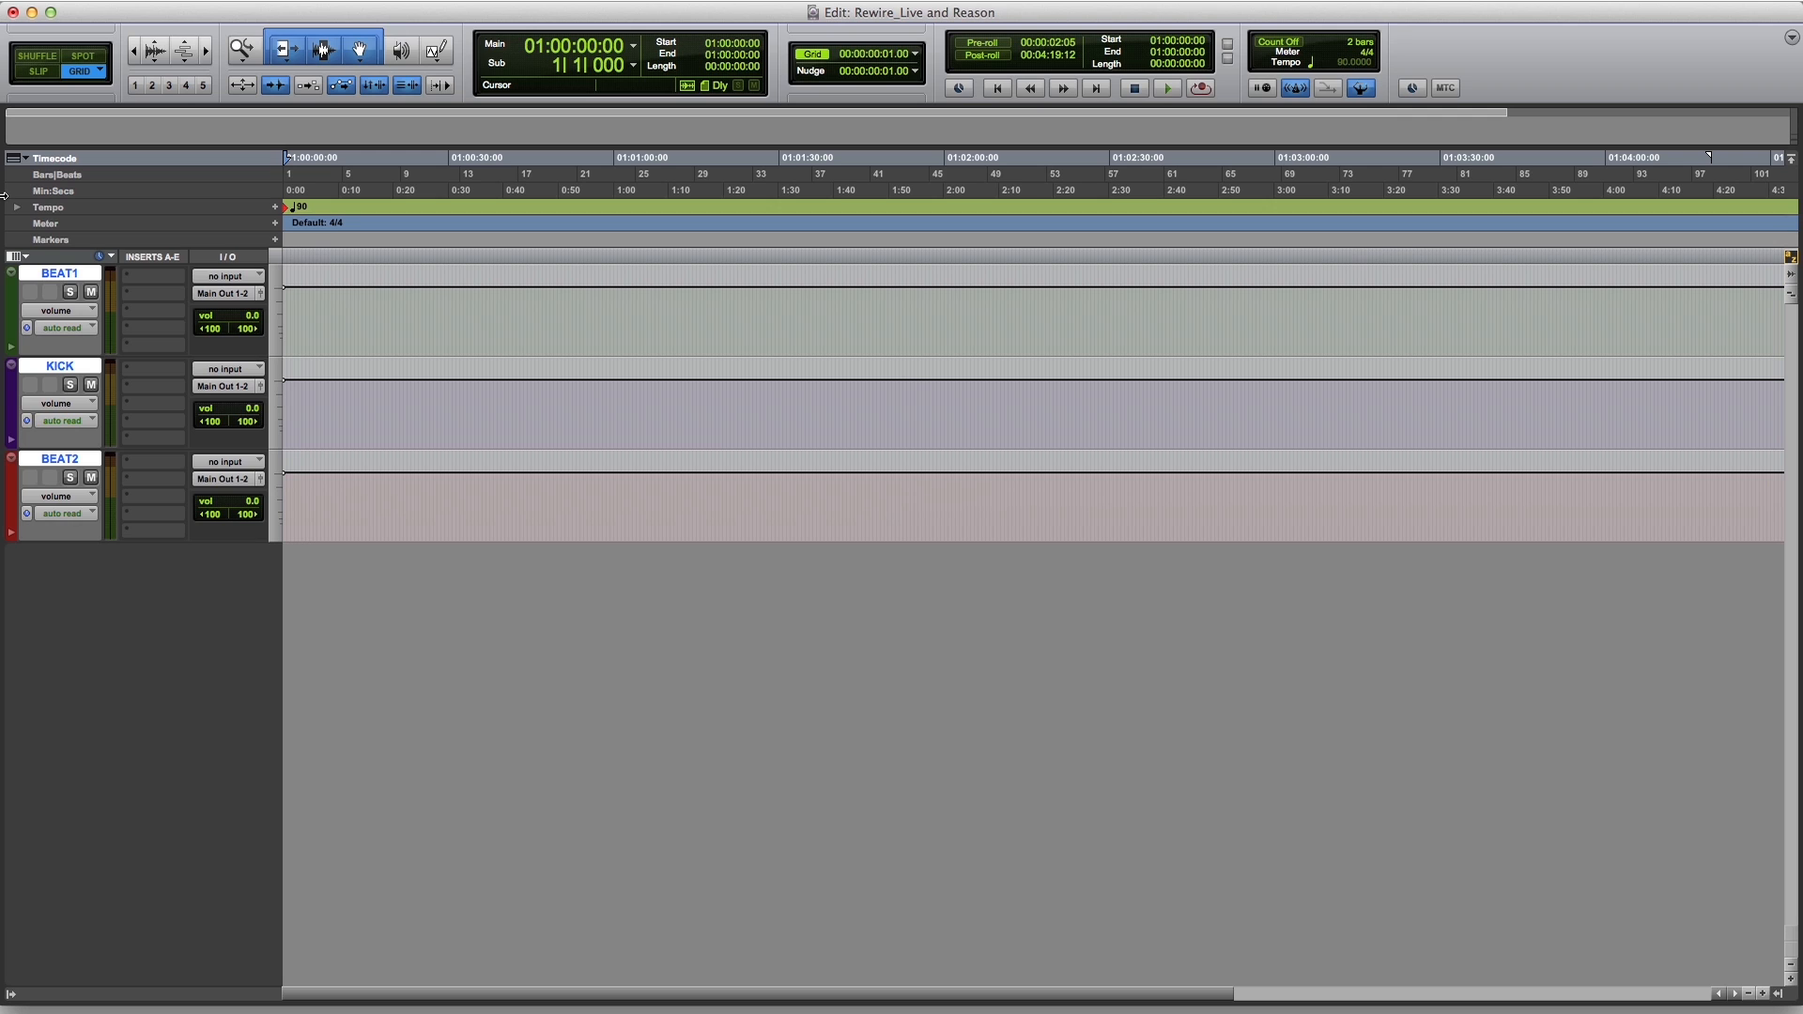
# Insert the multichannel Ableton Live instrument plug-in on the BEAT1, KICK and BEAT2 tracks at once
pyautogui.click(153, 278)
pyautogui.moveTo(234, 308)
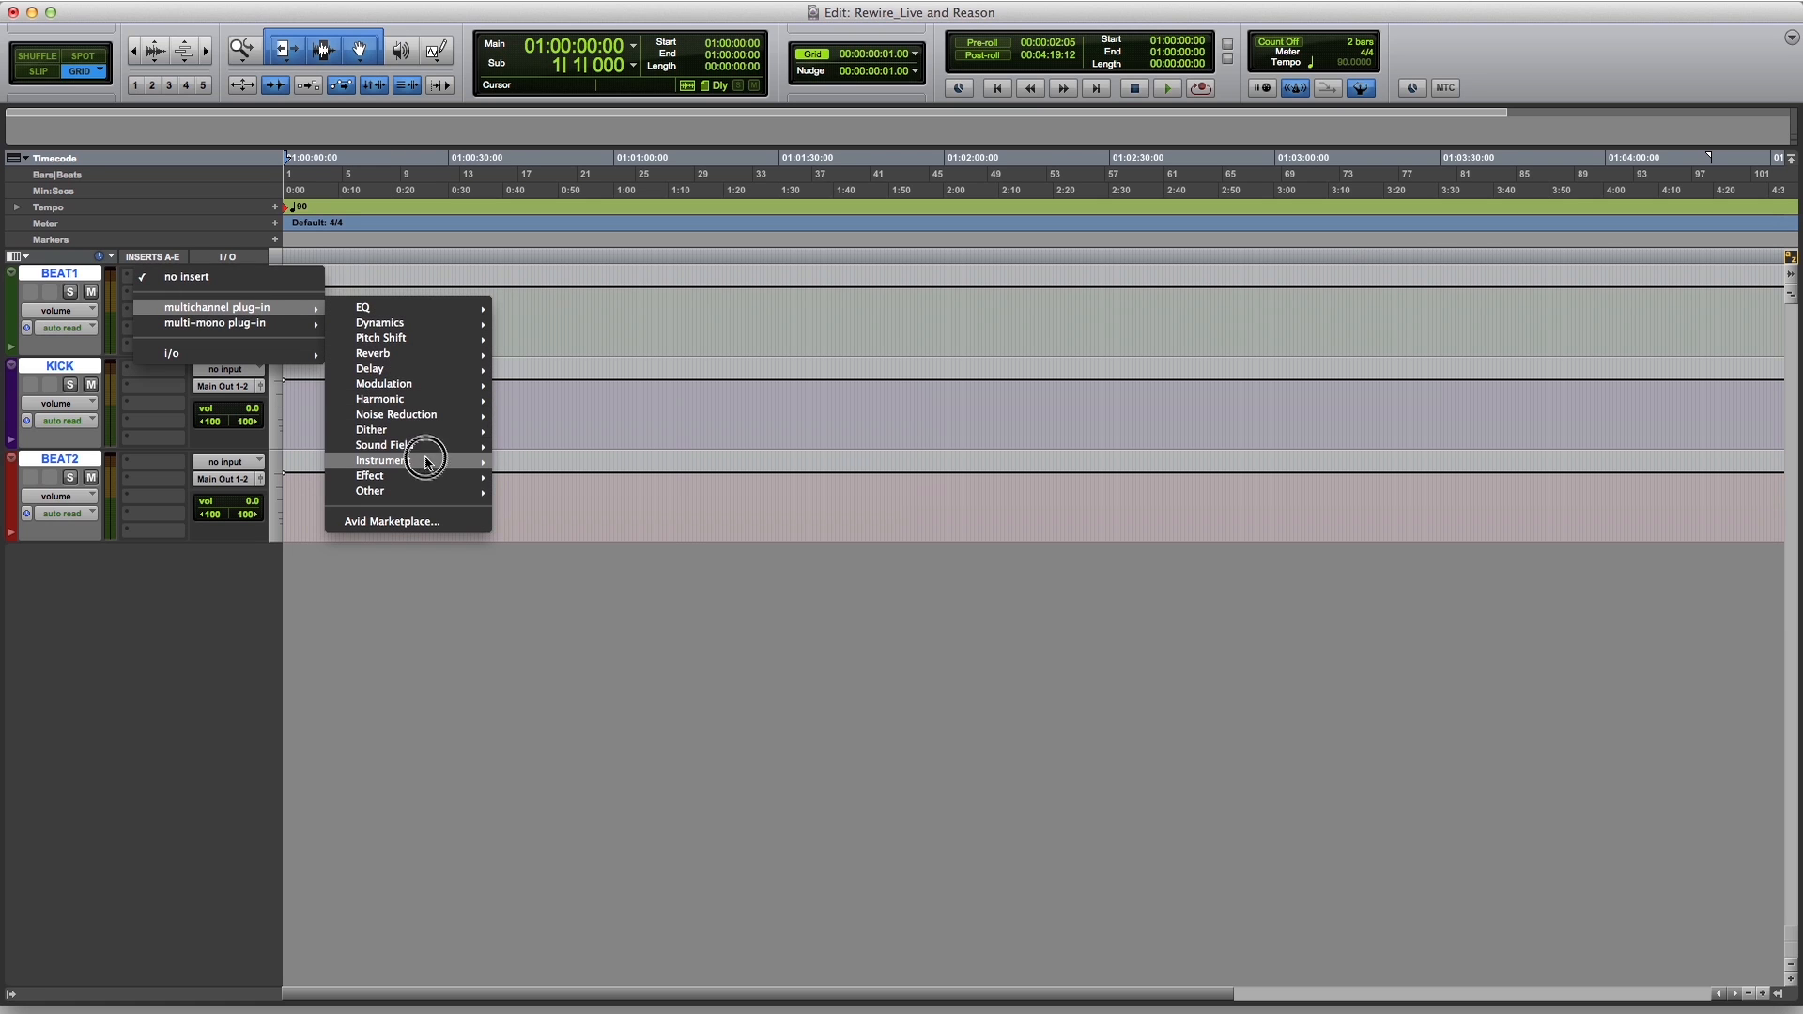
pyautogui.moveTo(427, 461)
pyautogui.keyDown('alt'); pyautogui.click(535, 459); pyautogui.keyUp('alt')
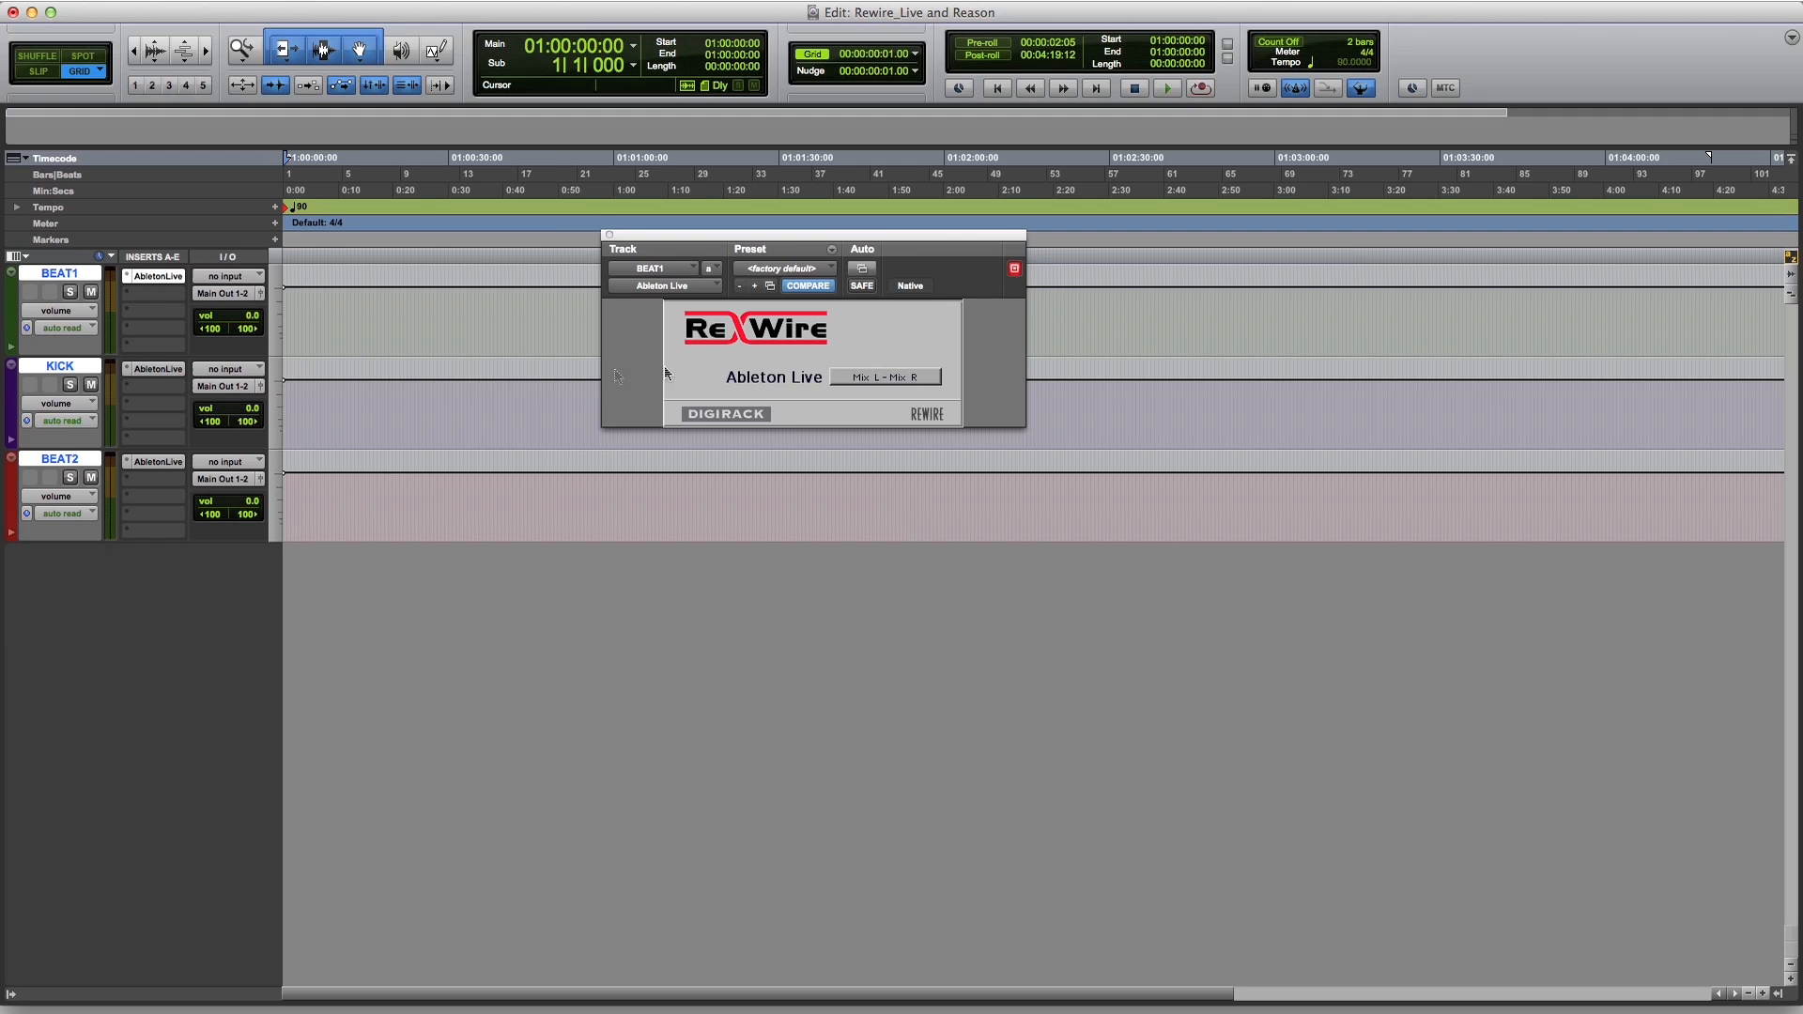
# Set the Ableton Live plug-in's ReWire output to Bus 03 - Bus 04 on KICK and Bus 05 - Bus 06 on BEAT2
pyautogui.click(158, 369)
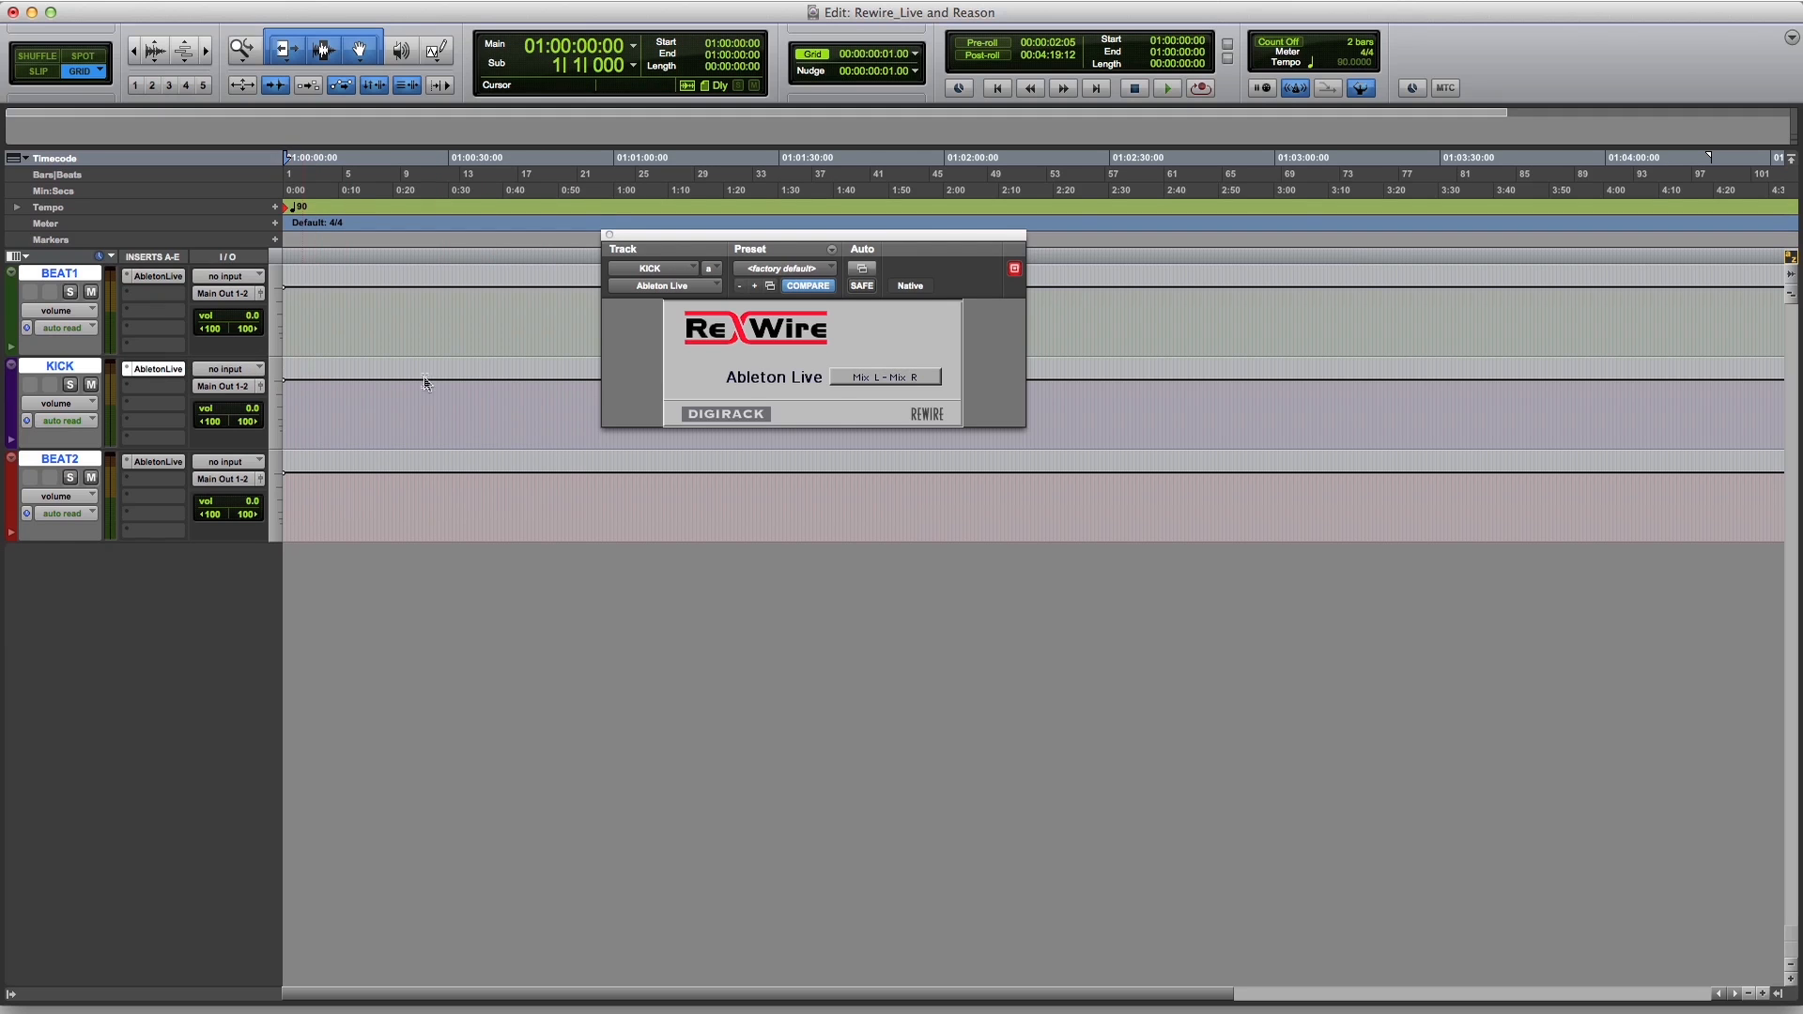
pyautogui.click(925, 383)
pyautogui.click(932, 395)
pyautogui.click(162, 462)
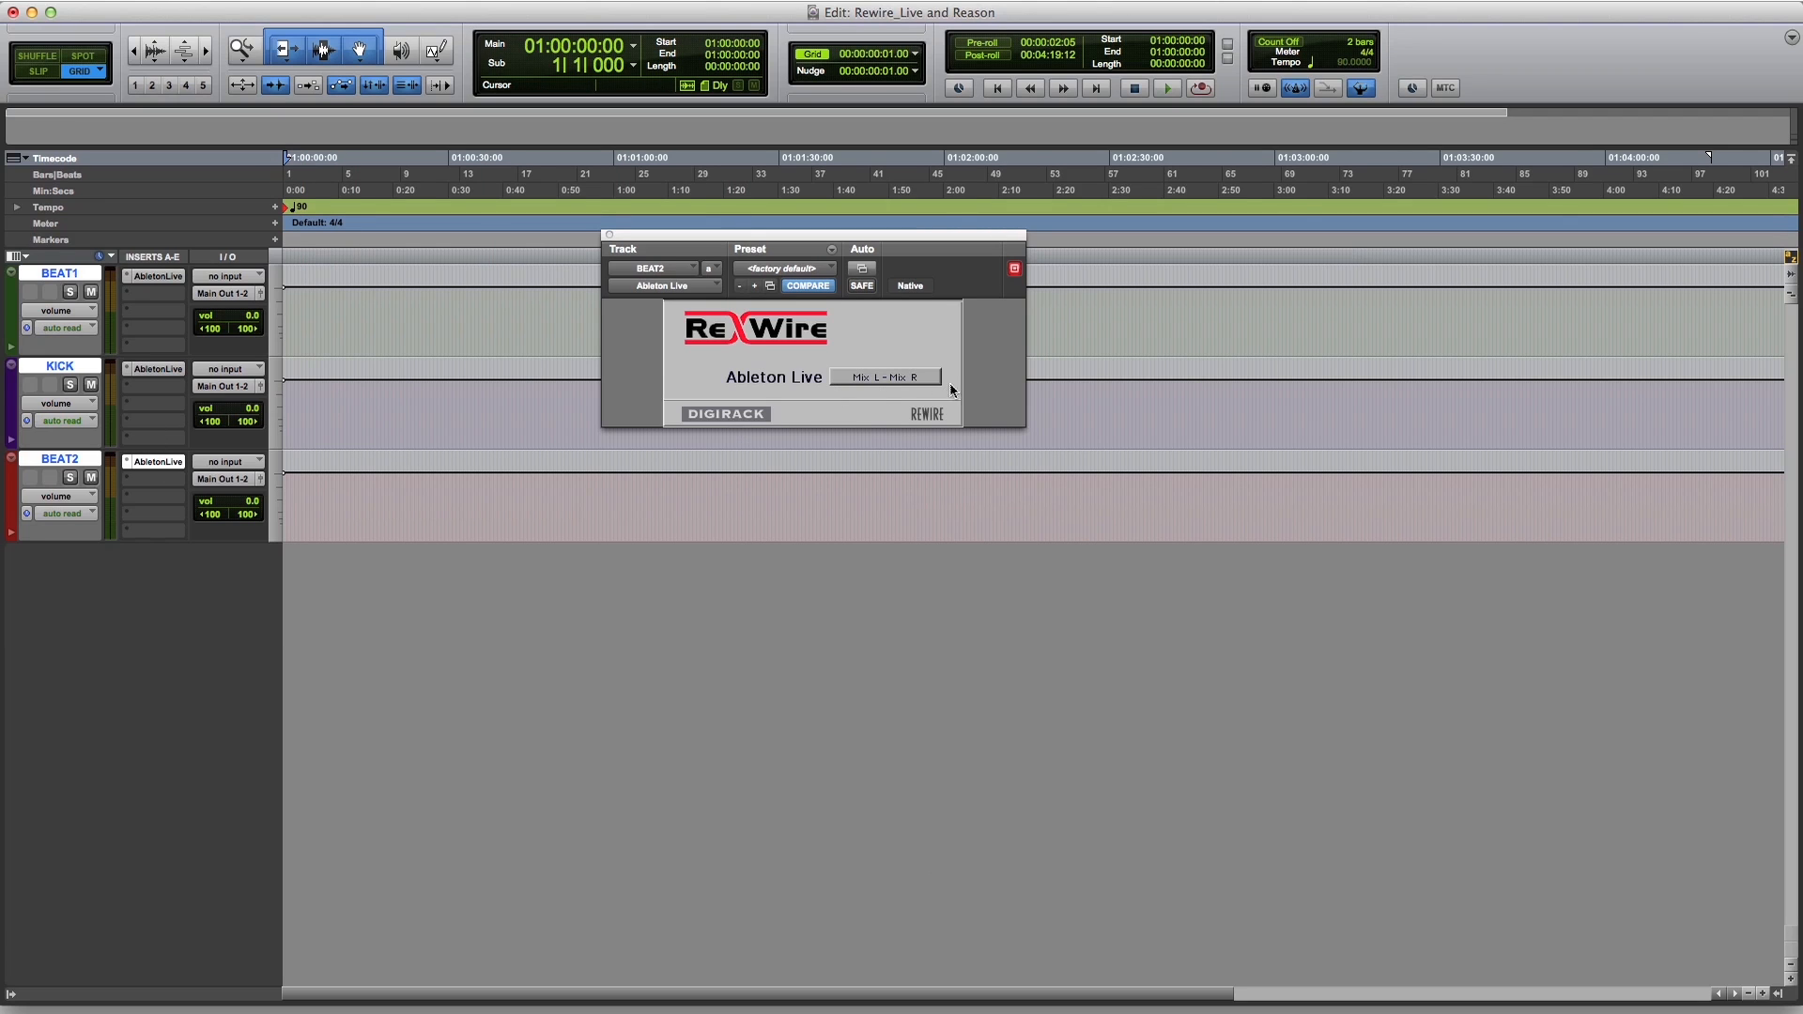
pyautogui.click(922, 389)
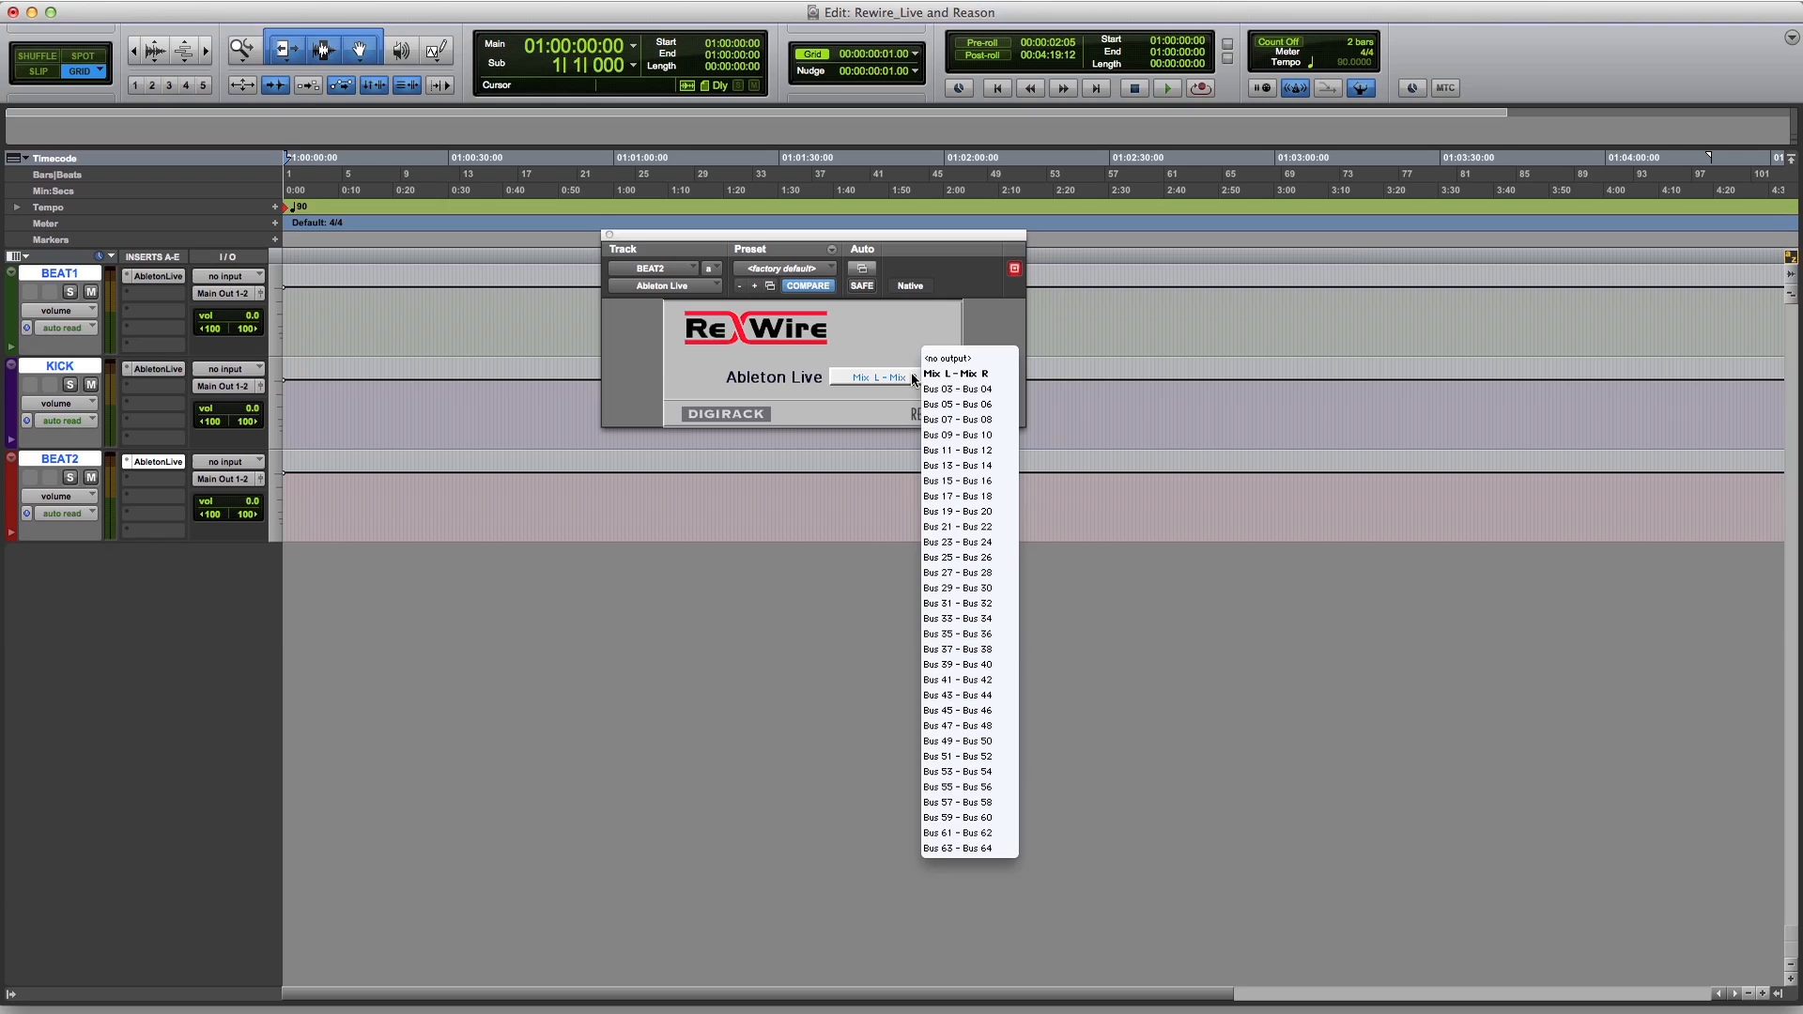
pyautogui.click(951, 404)
# Start playback and solo BEAT1, KICK and BEAT2 in turn to check each Ableton Live signal
pyautogui.press('space')
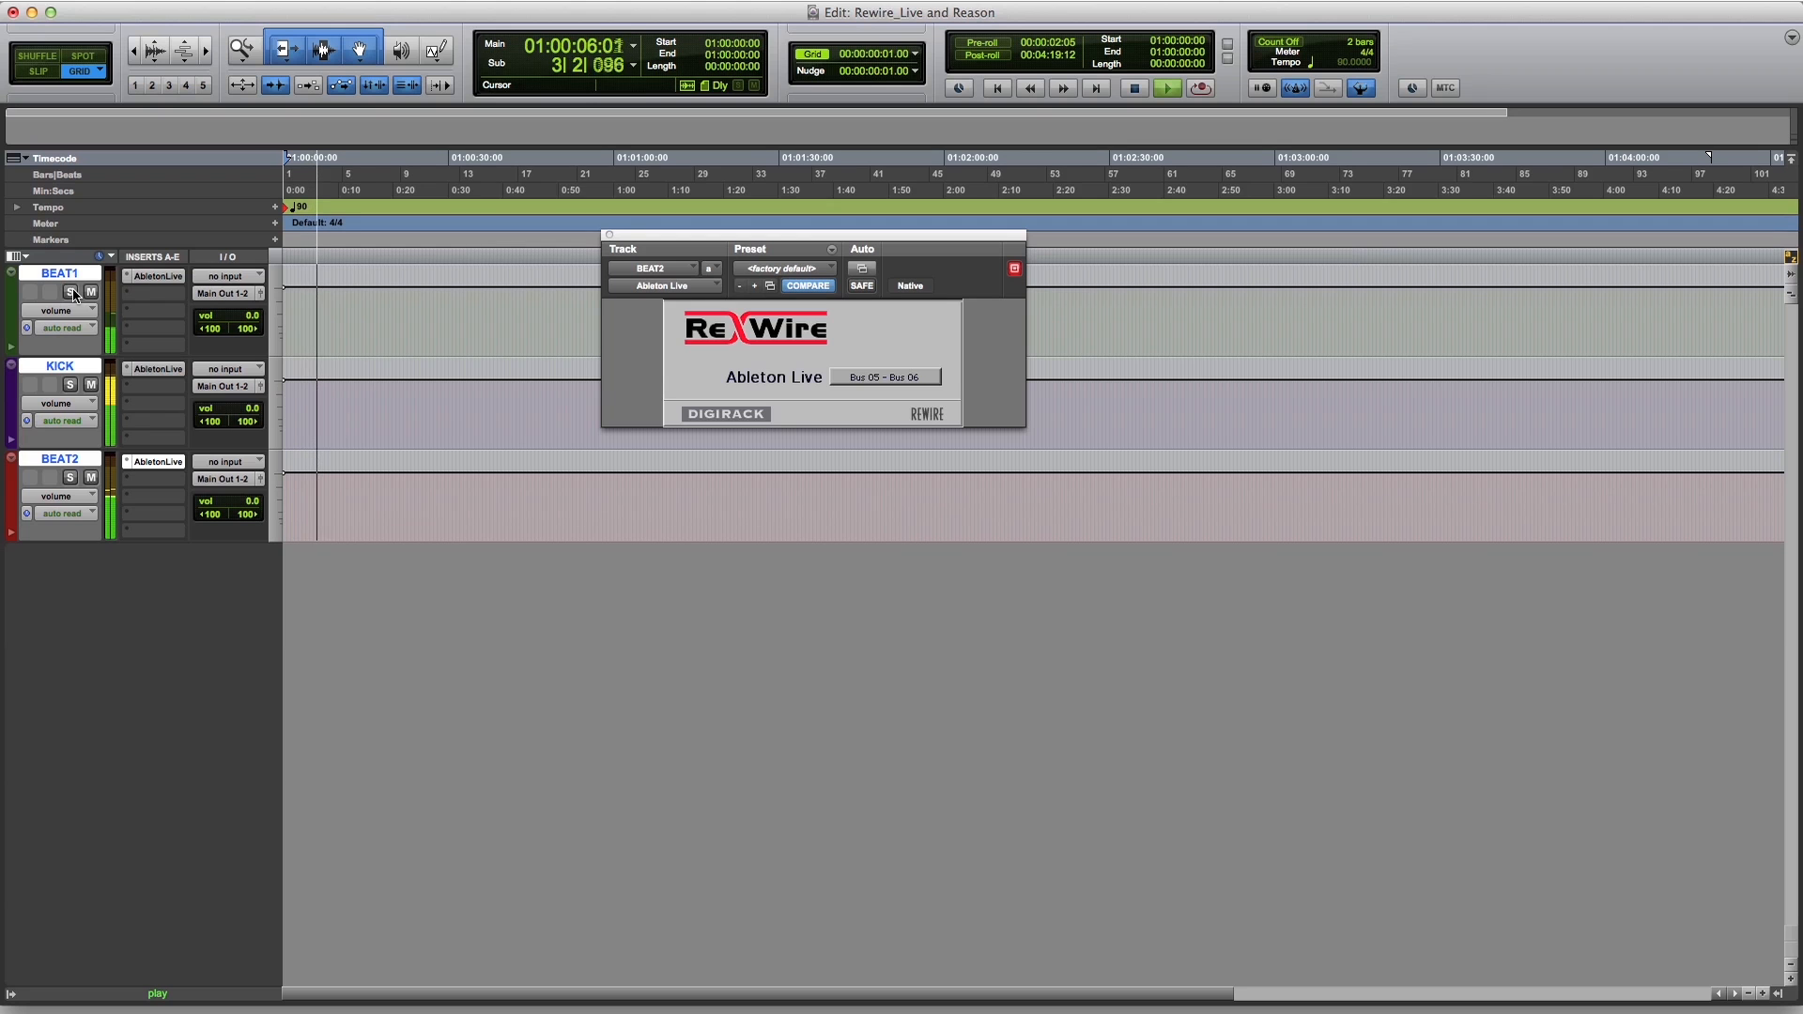
pyautogui.press('super+Tab')
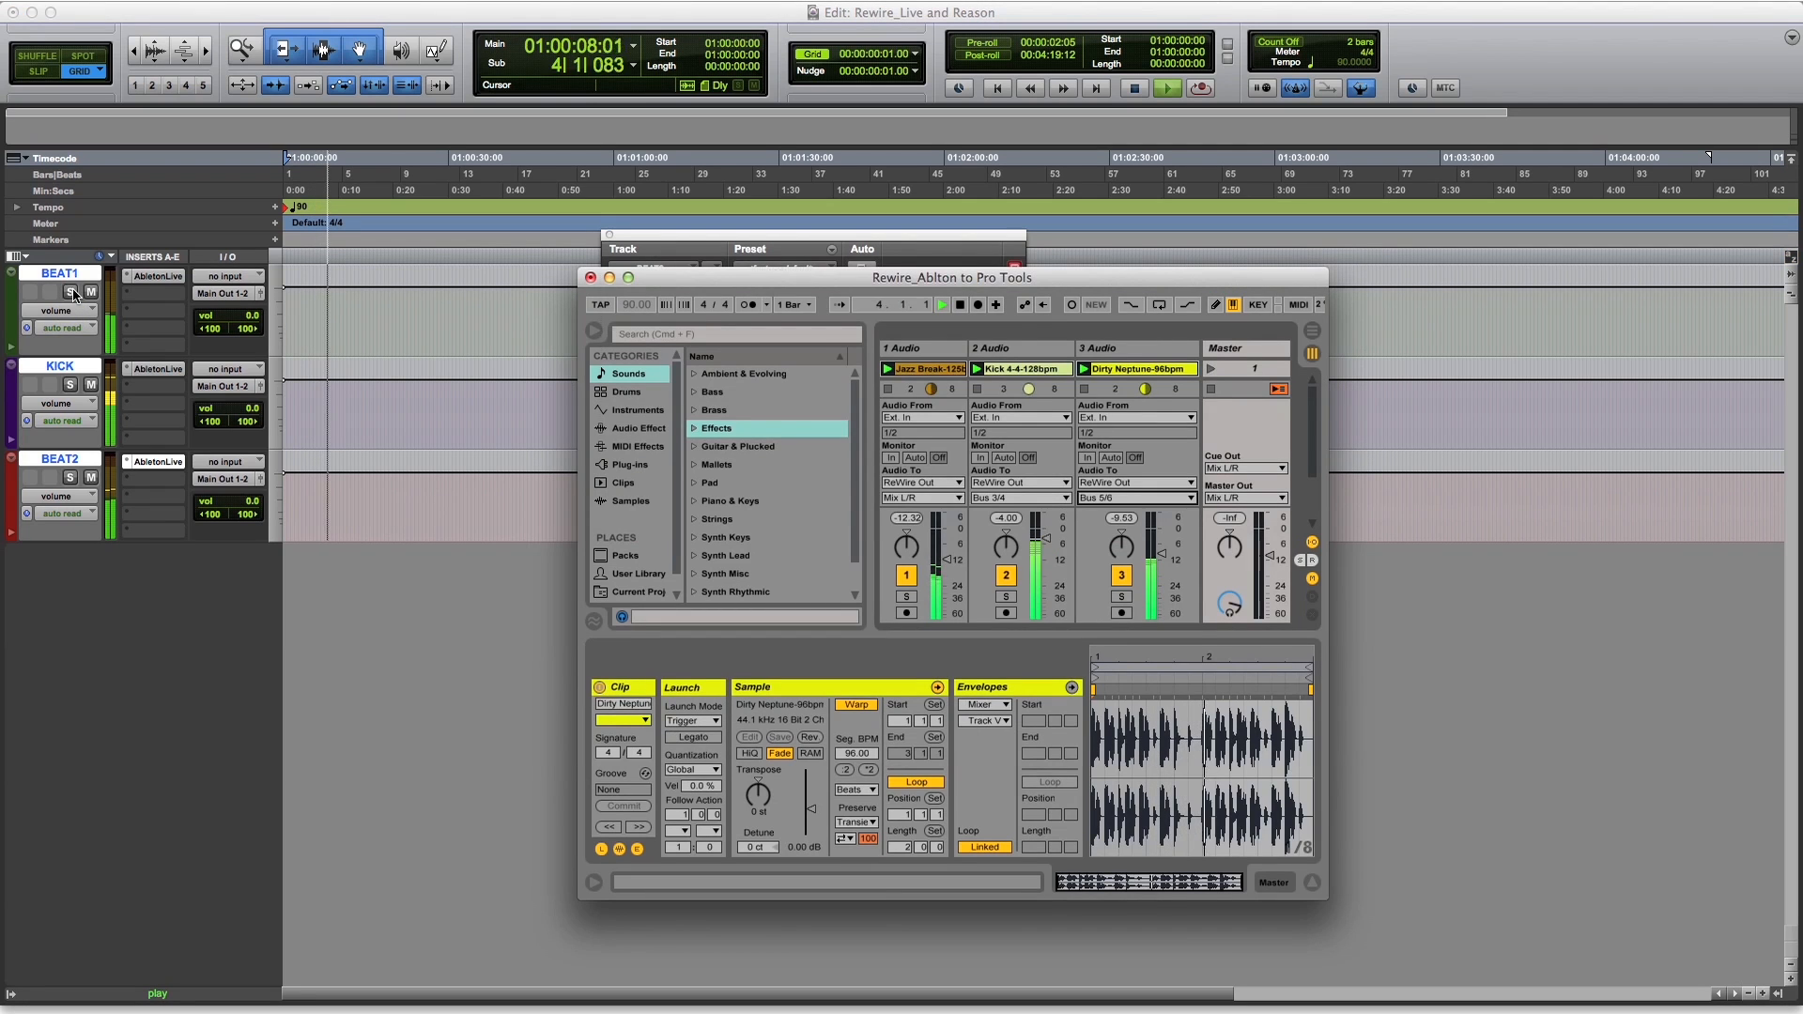
pyautogui.click(72, 292)
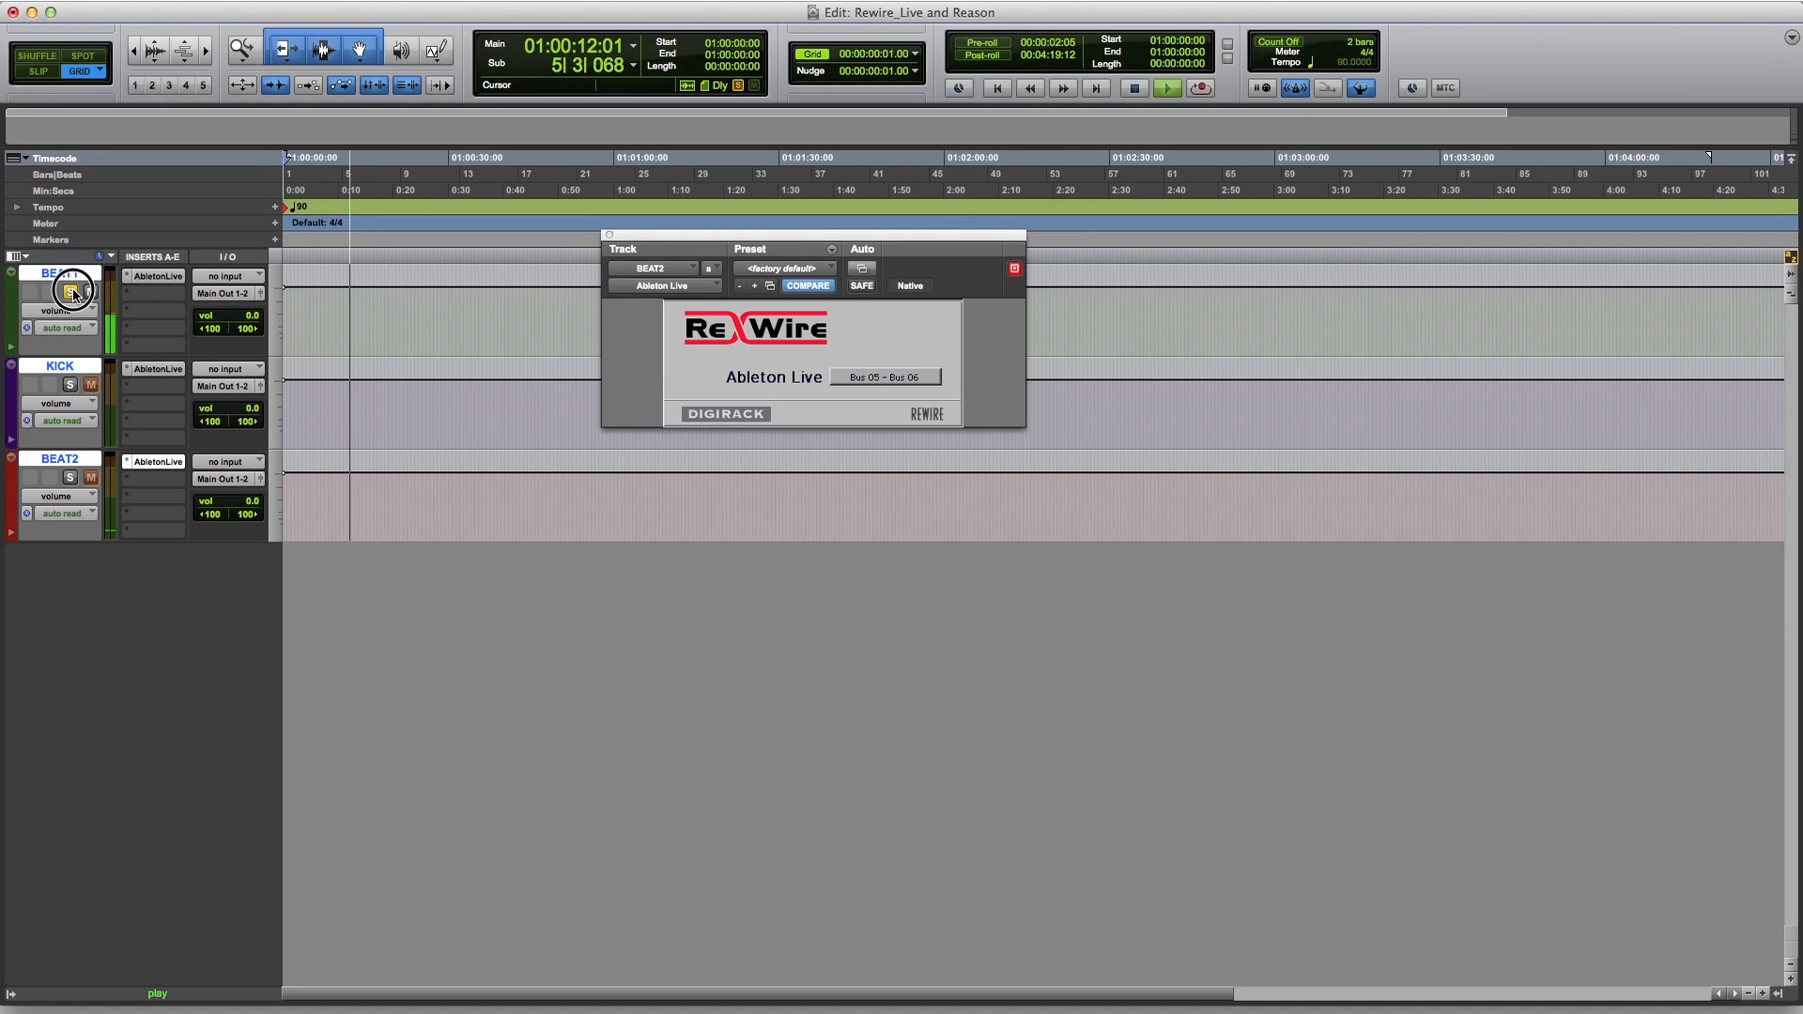
pyautogui.click(72, 292)
pyautogui.click(70, 386)
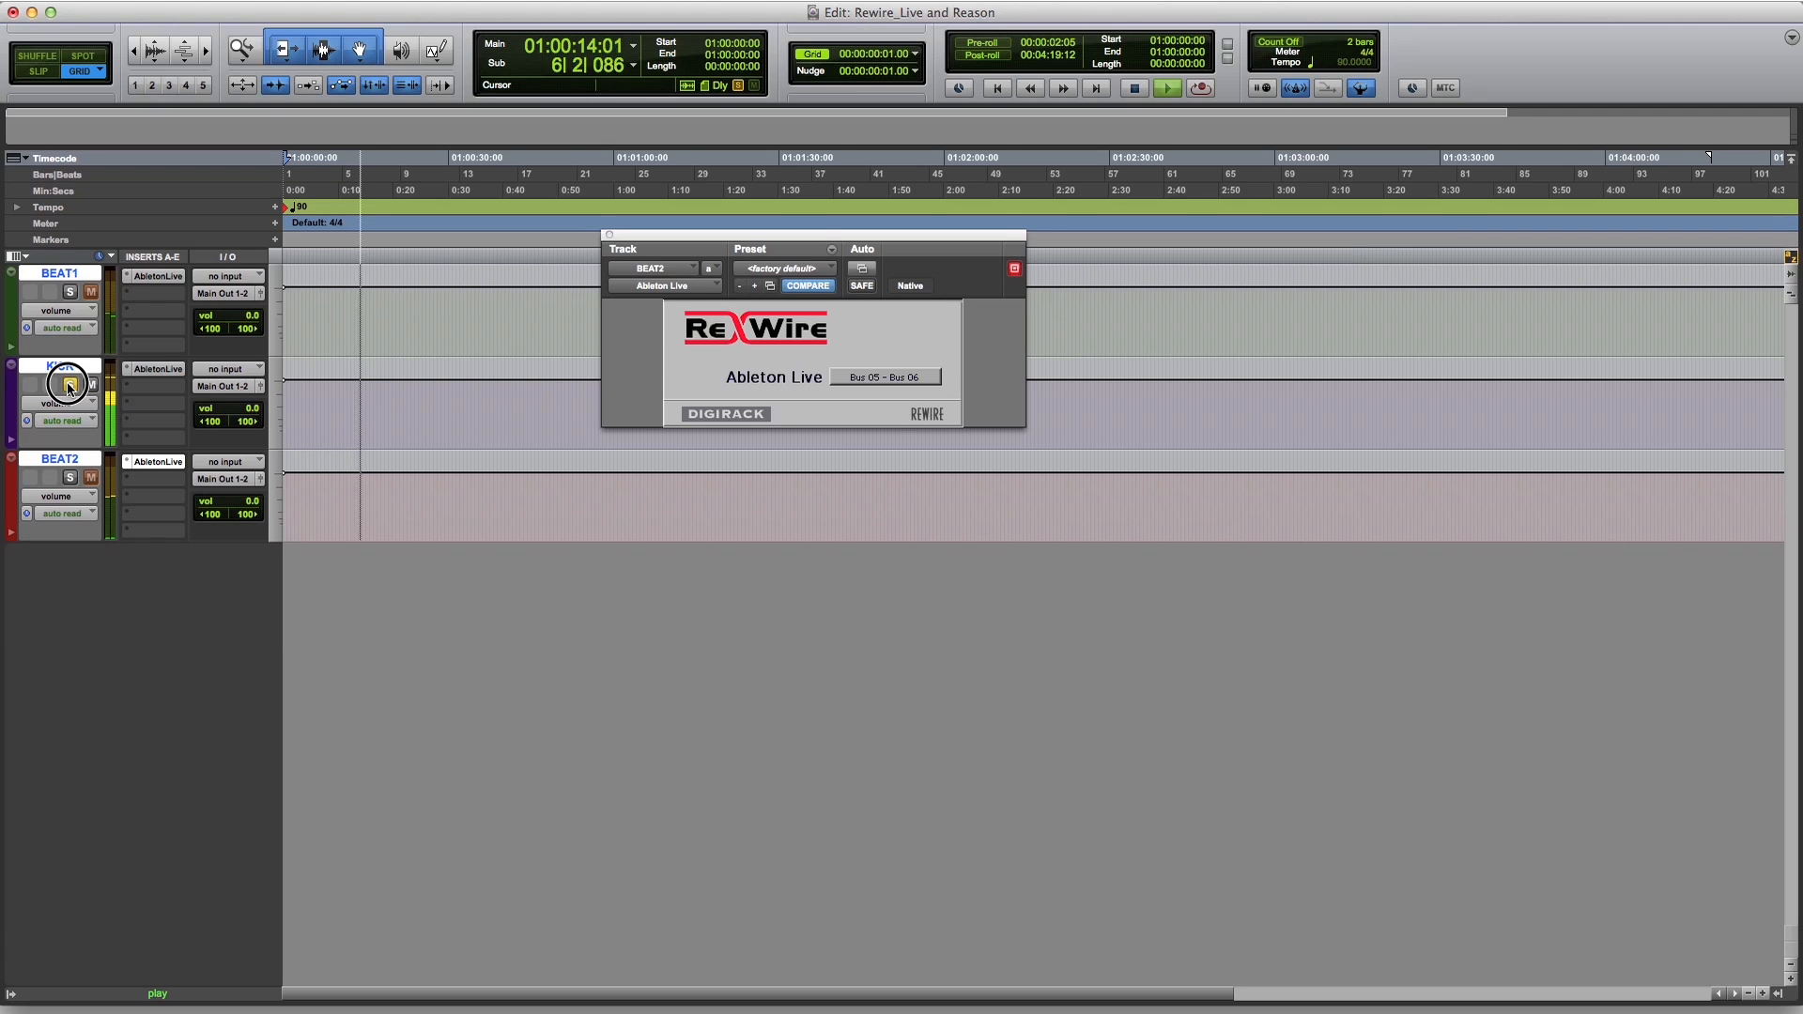
pyautogui.click(71, 386)
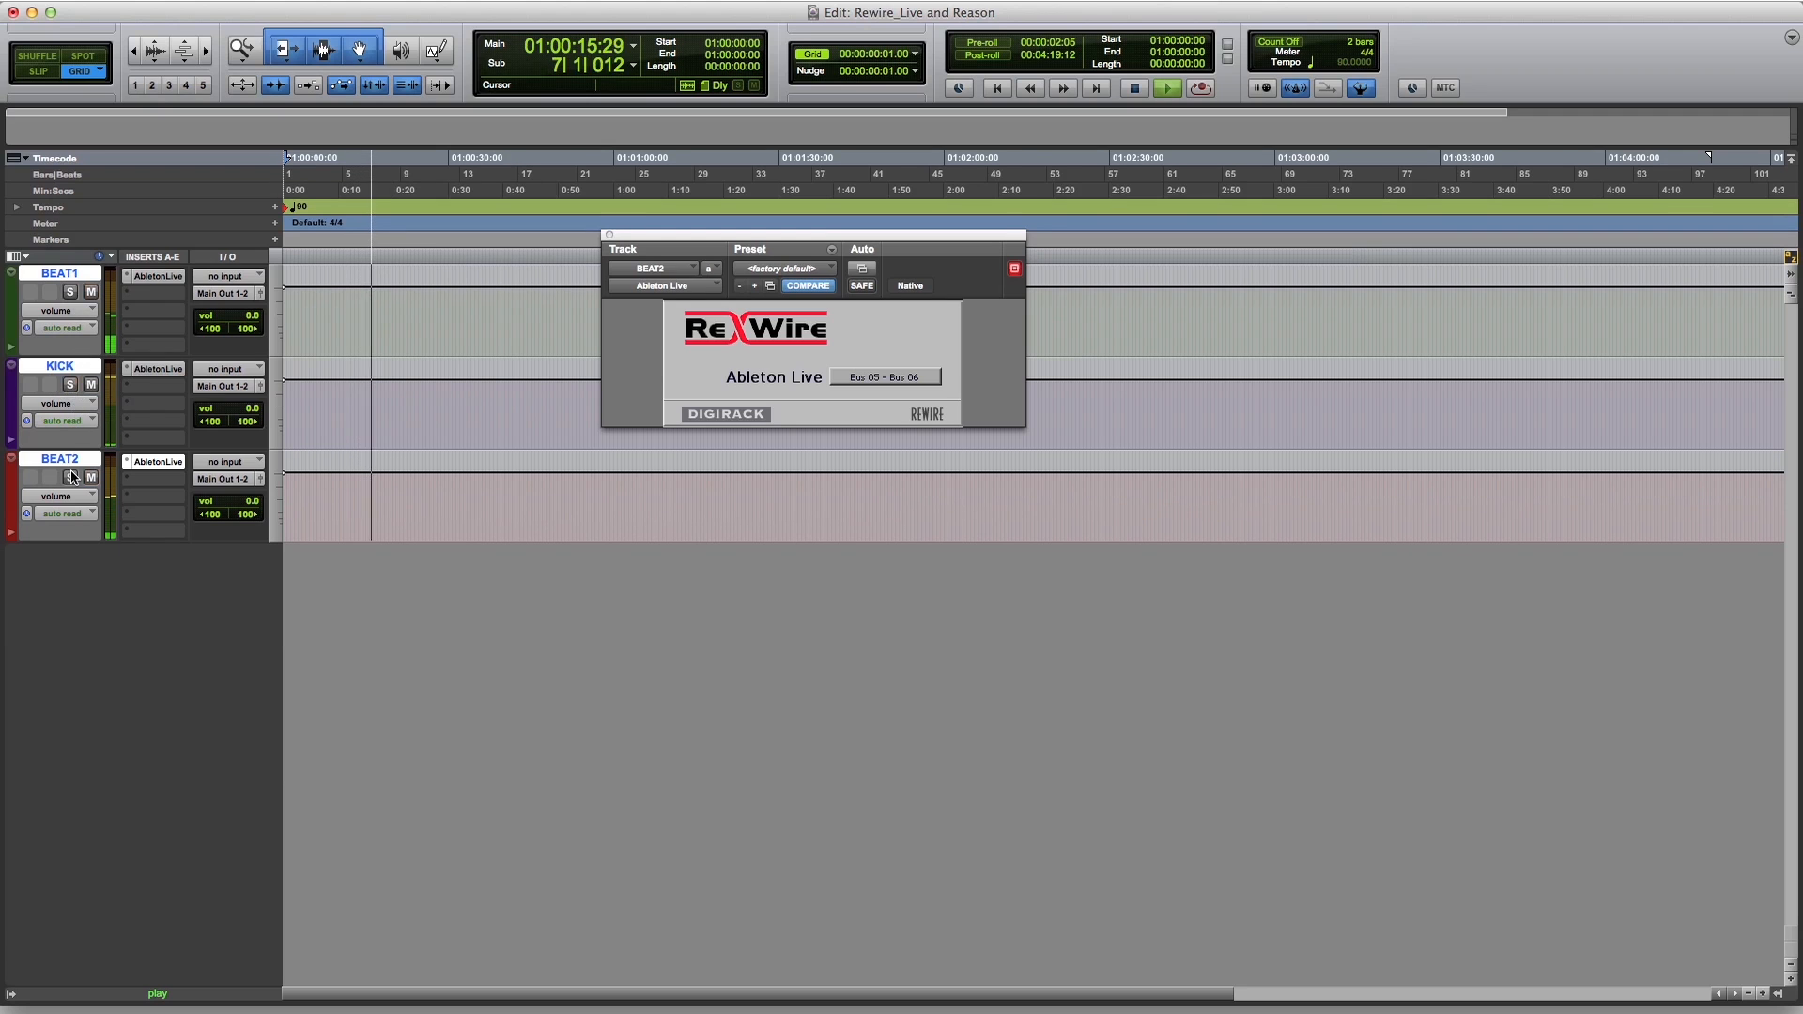
pyautogui.click(72, 478)
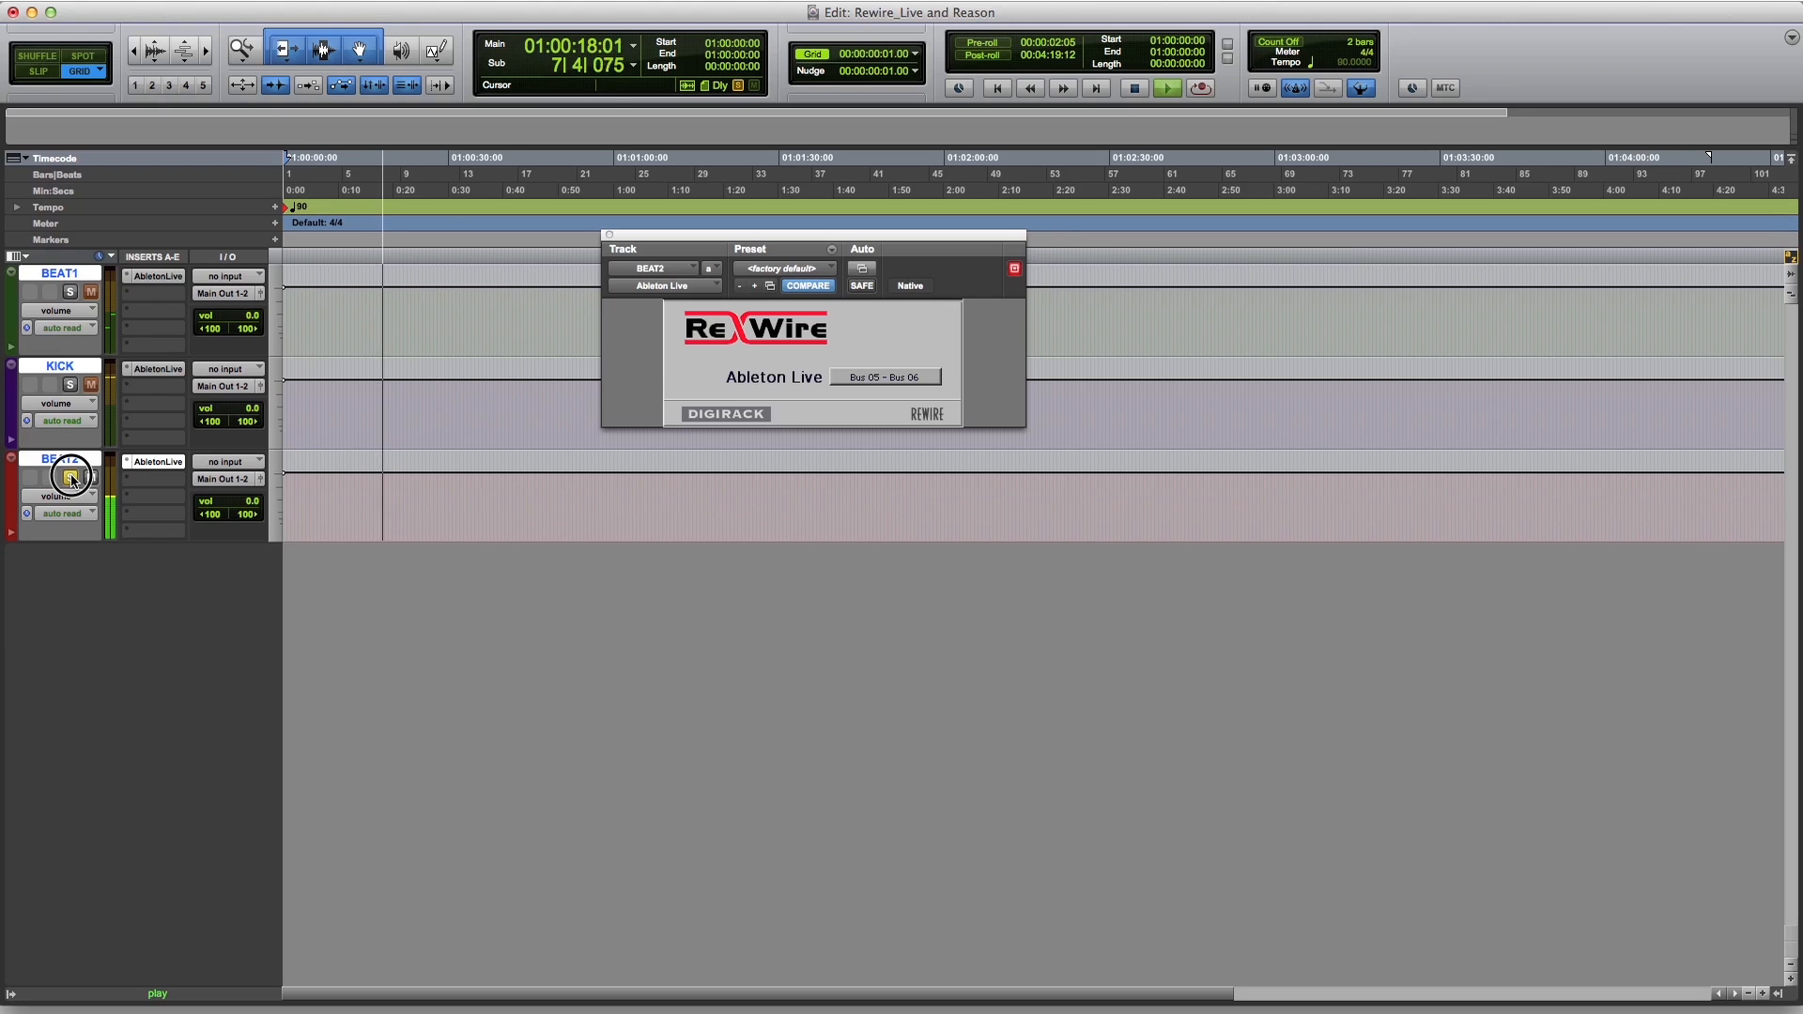
pyautogui.click(72, 479)
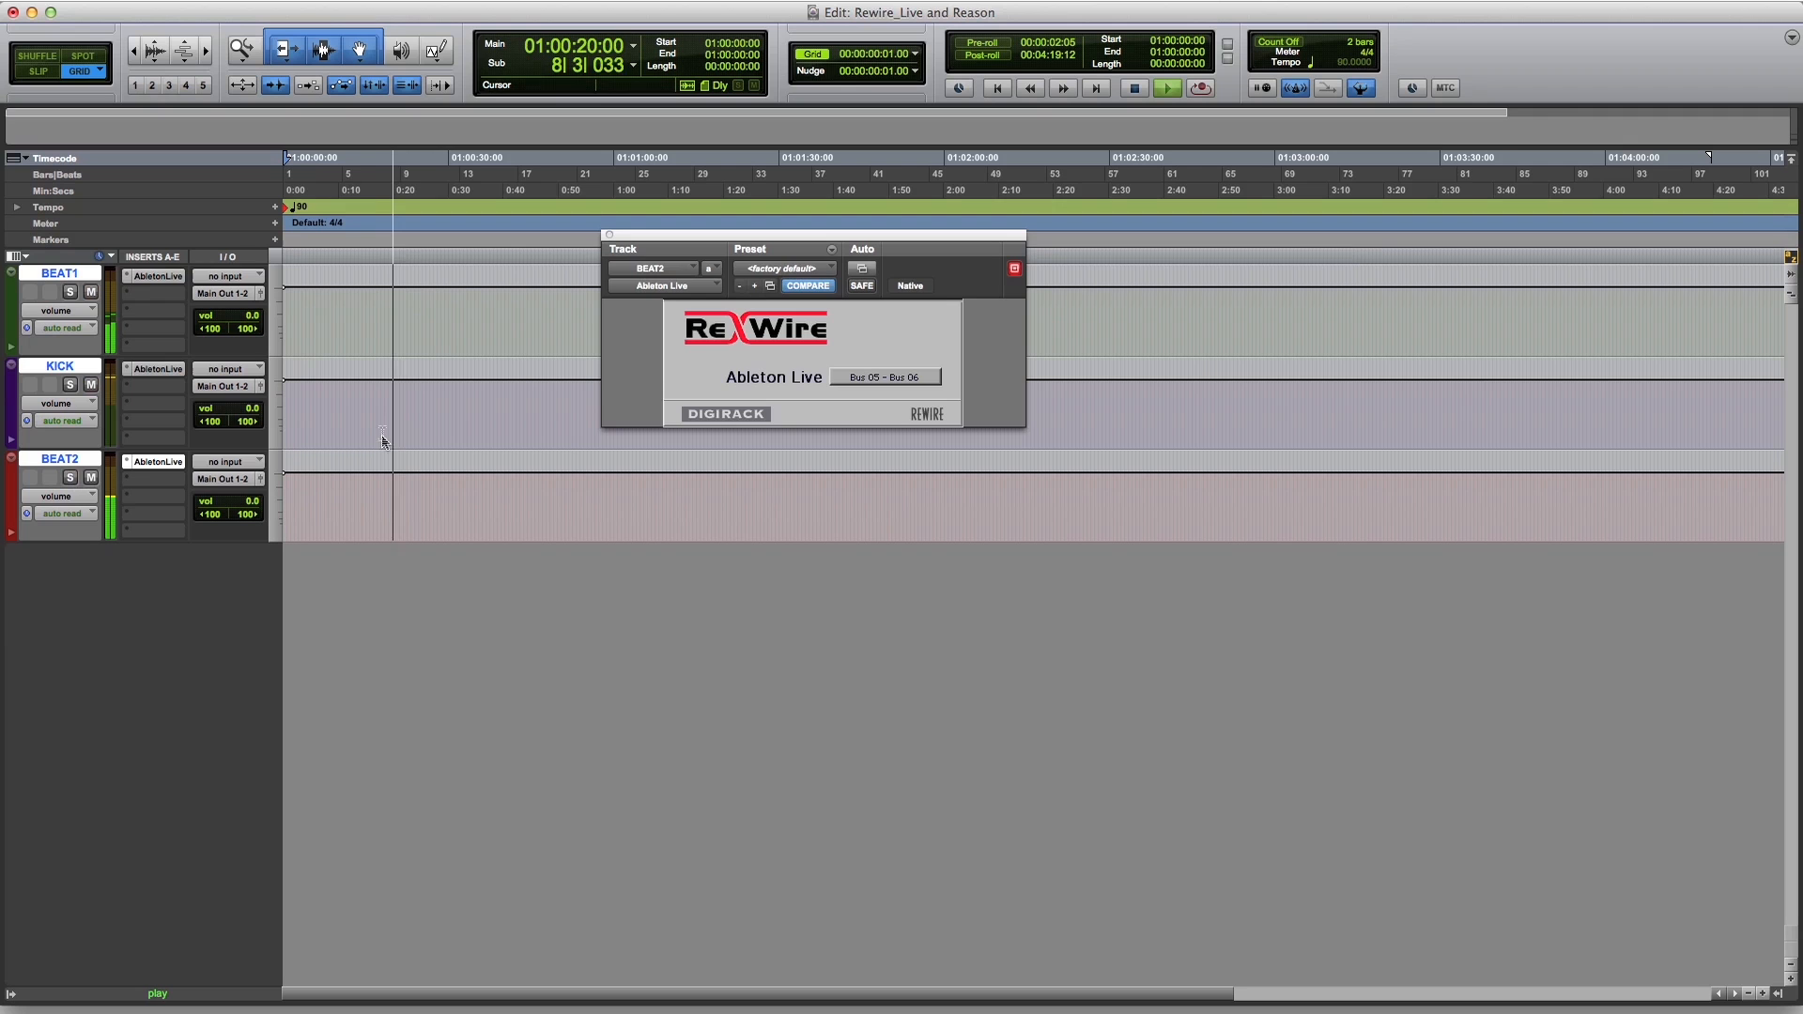
# Stop playback and switch to Reason
pyautogui.press('super+Tab')
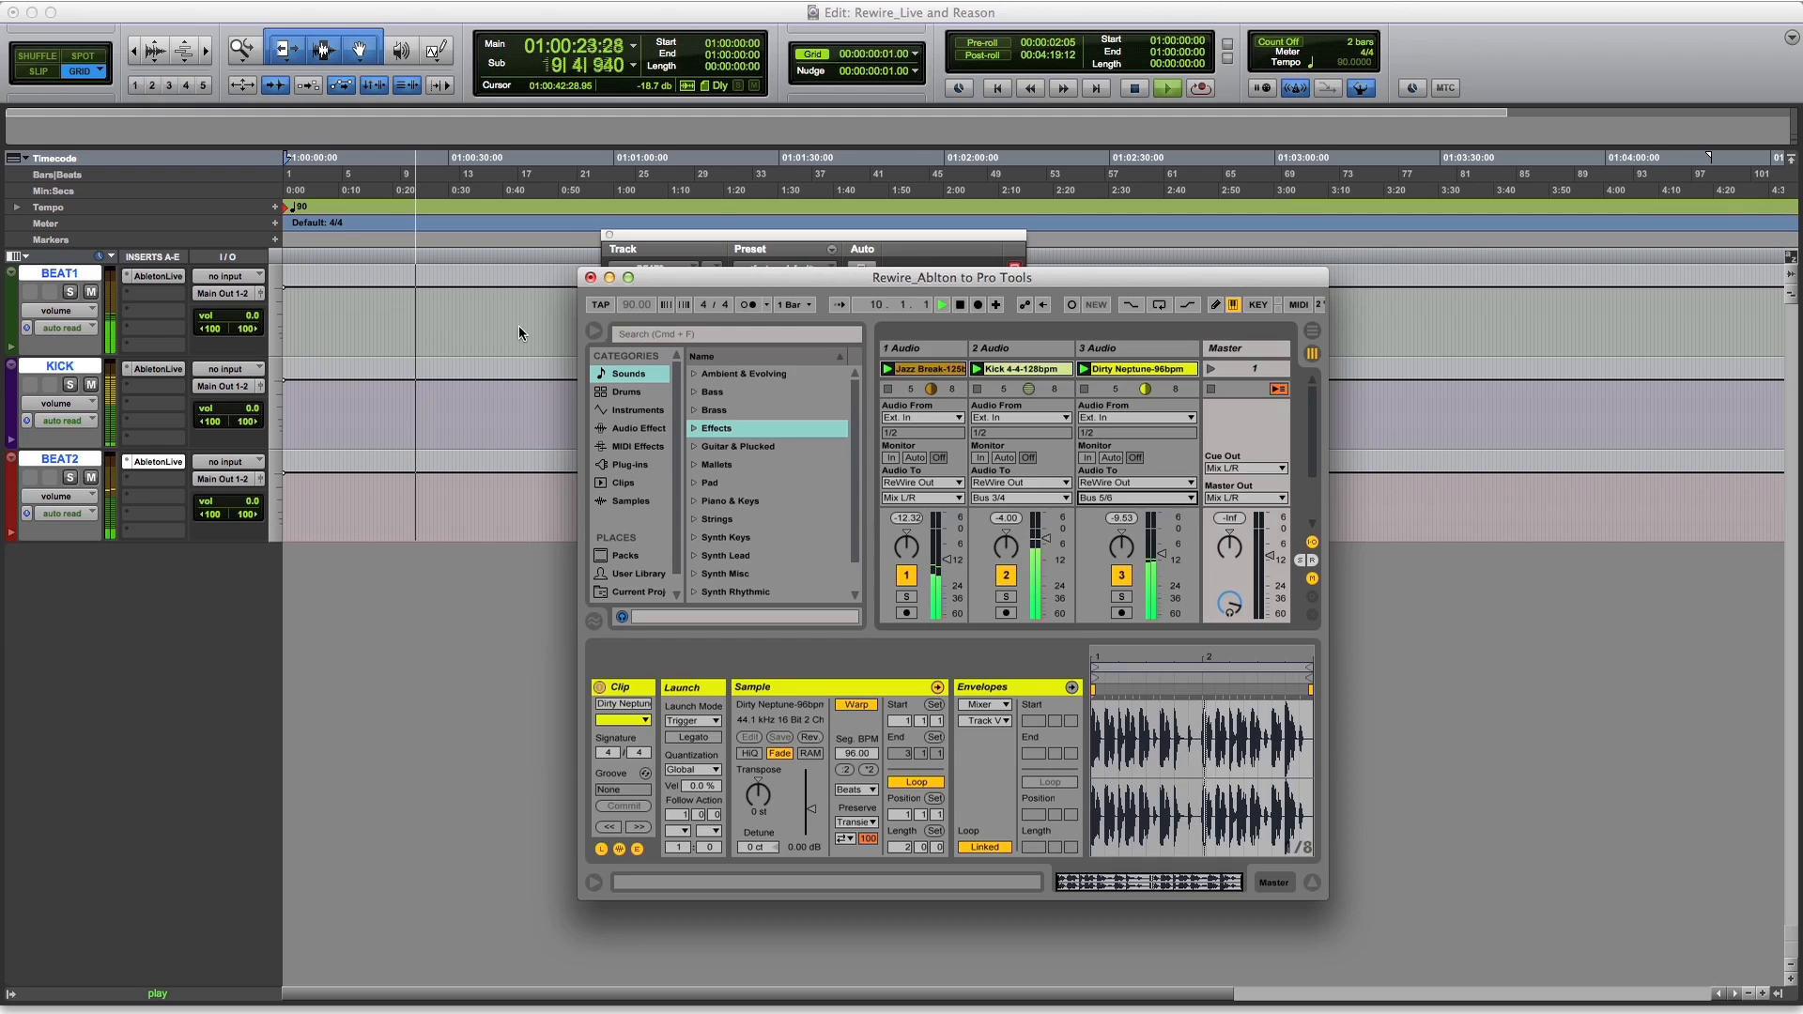
pyautogui.press('super+Tab')
pyautogui.press('space')
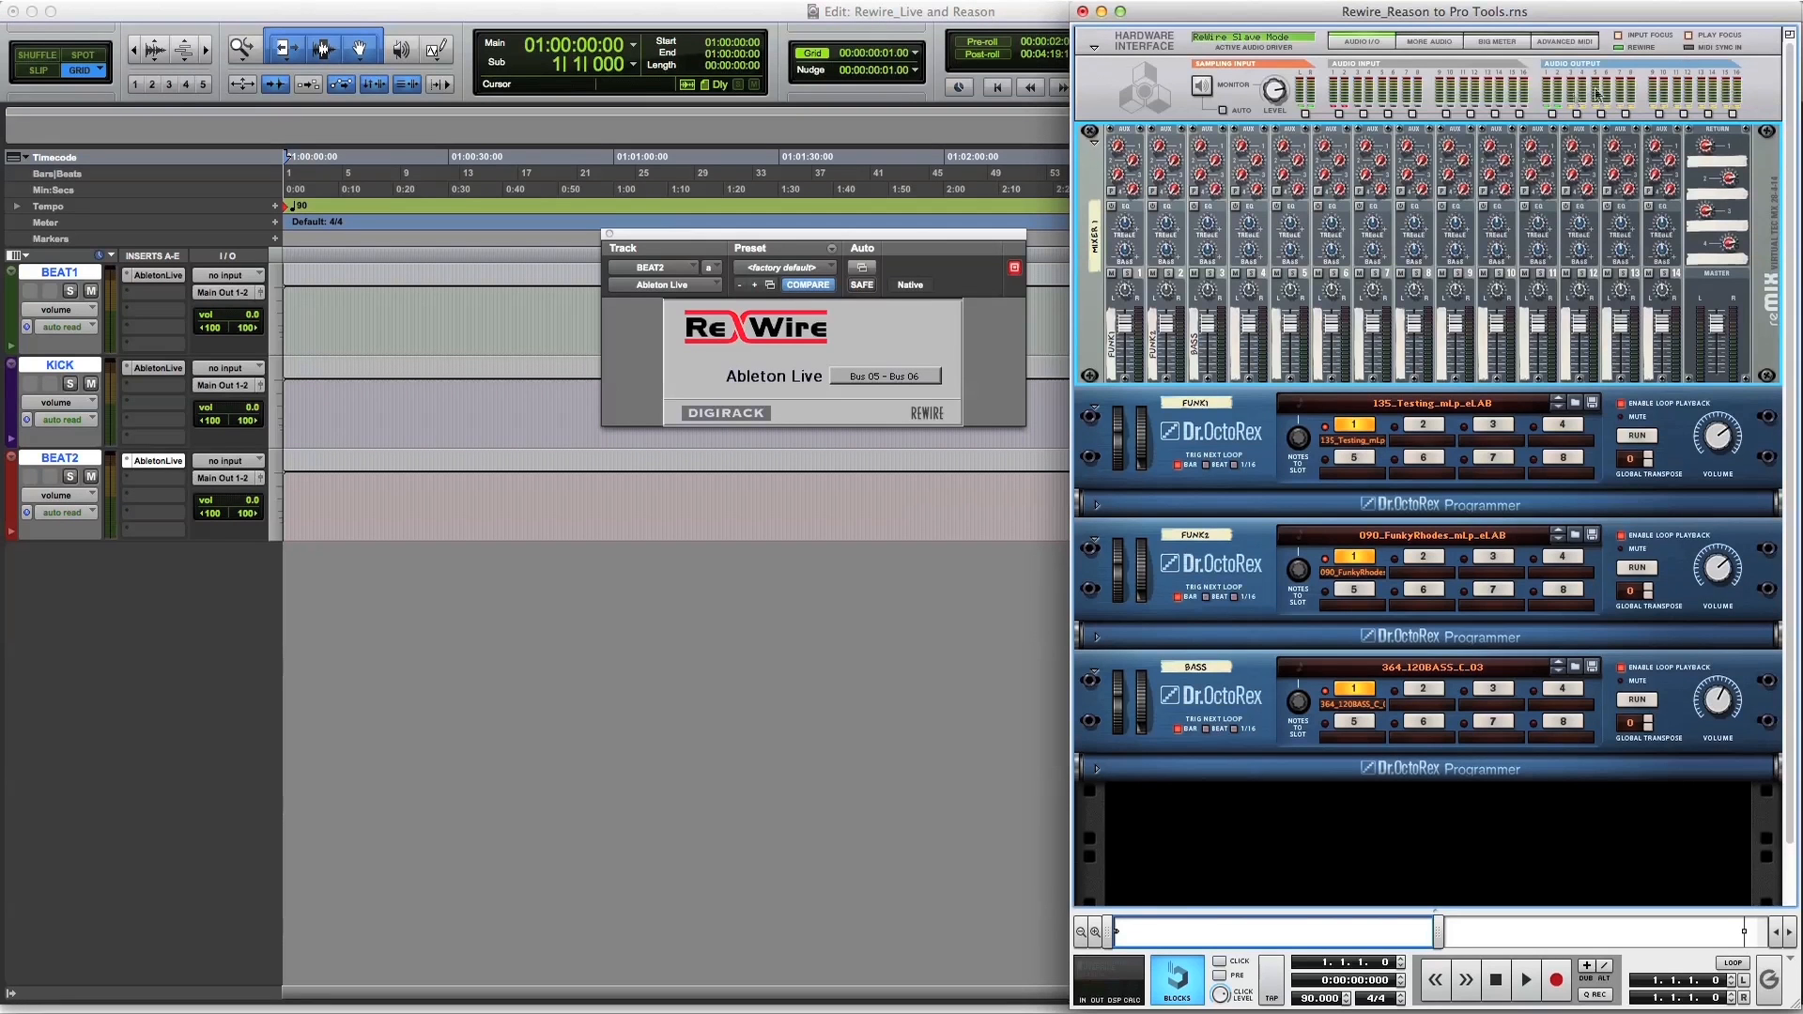
# Flip the Reason rack to its rear side and delete the mixer device
pyautogui.press('Tab')
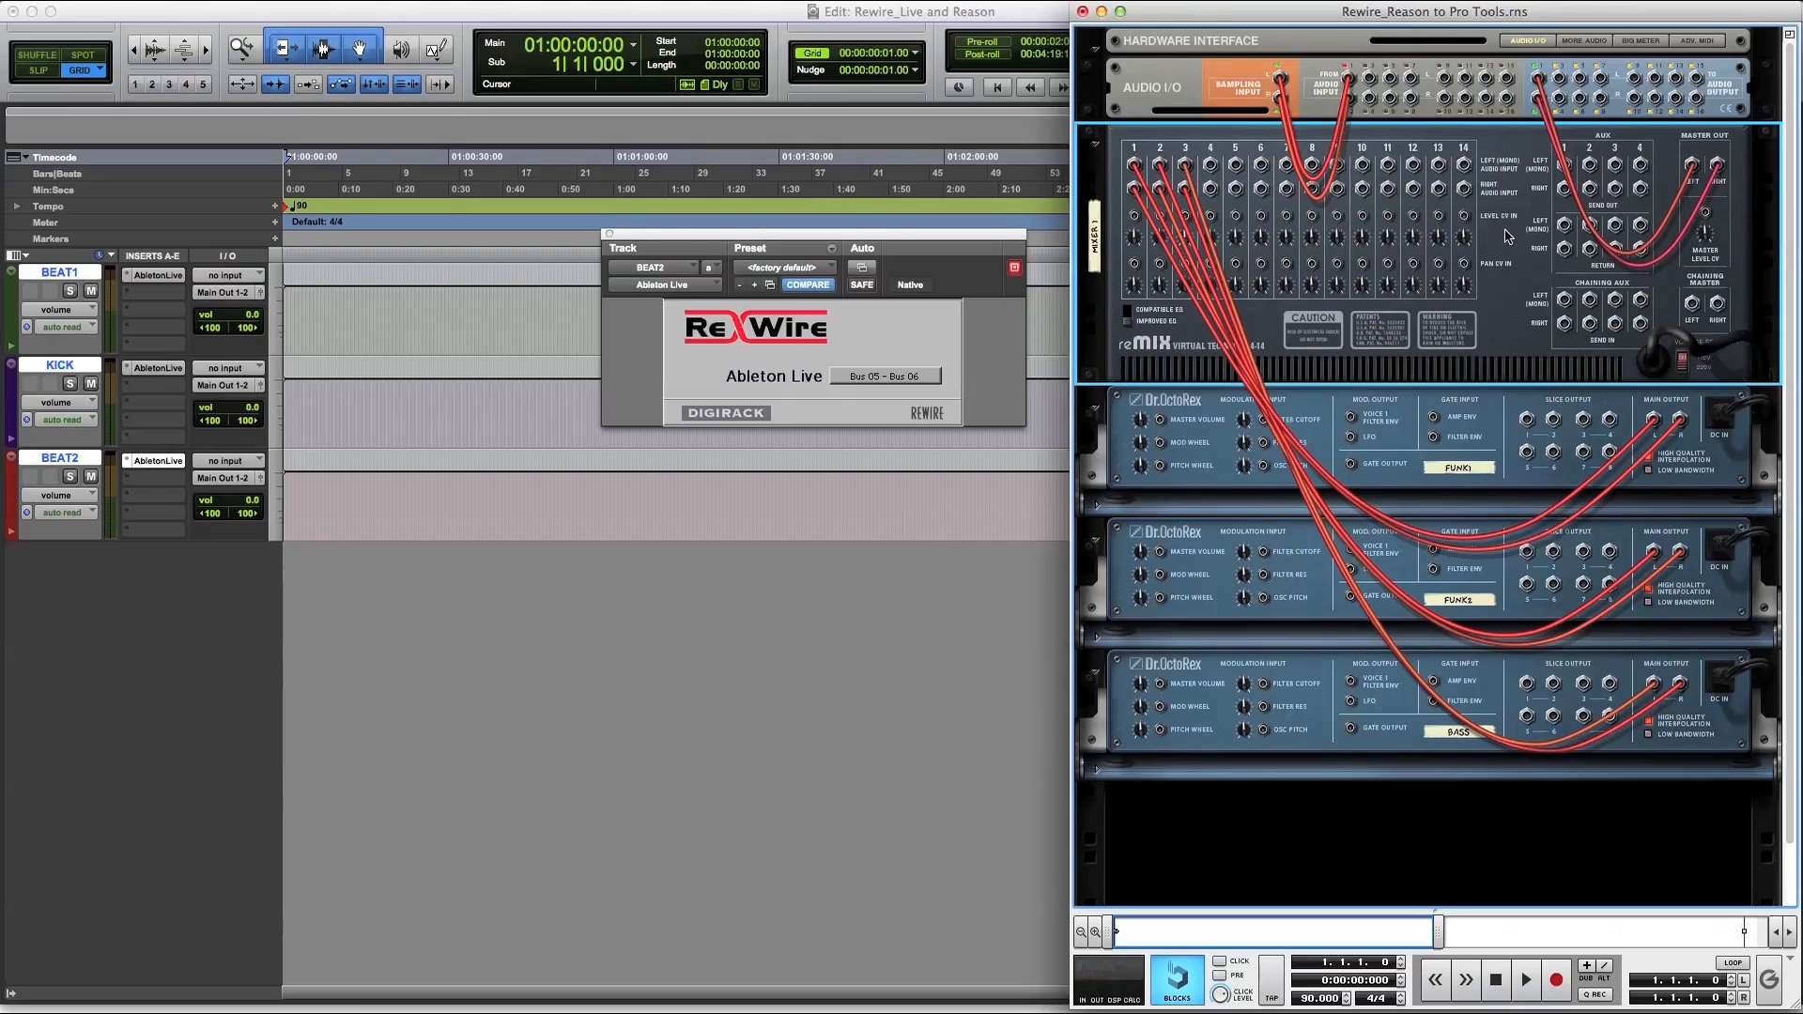
pyautogui.press('Delete')
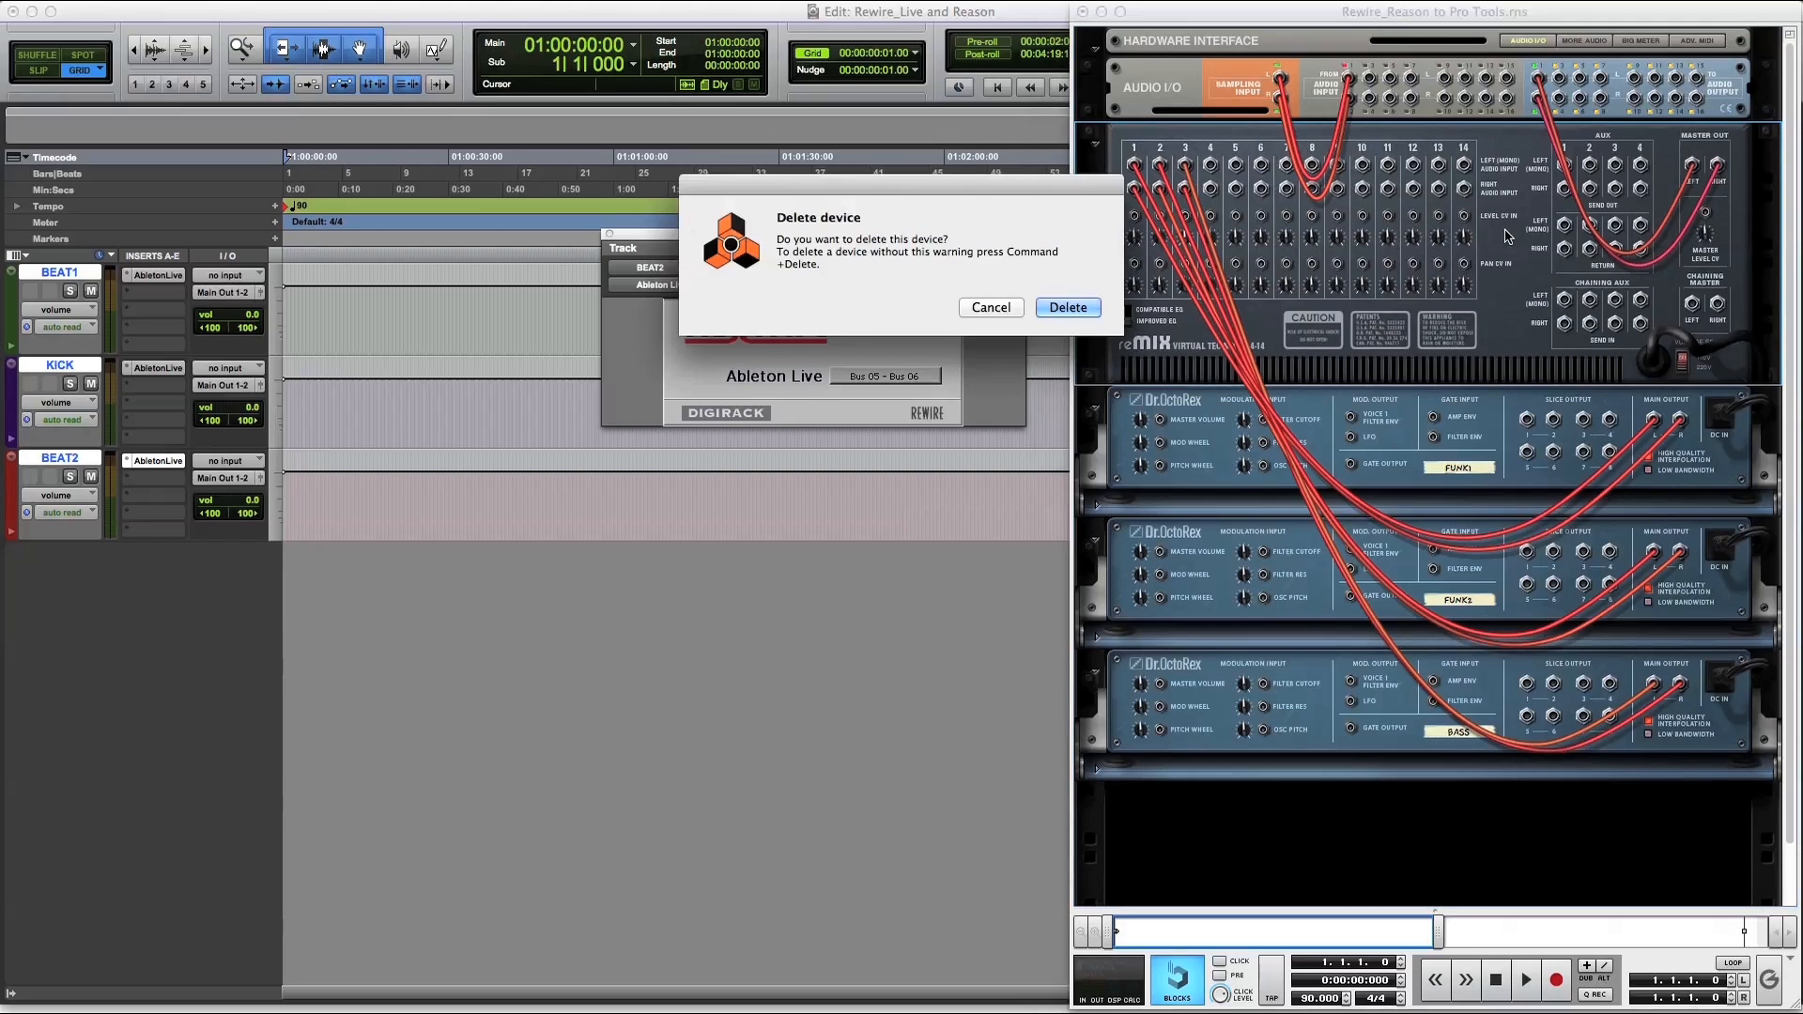
pyautogui.press('Return')
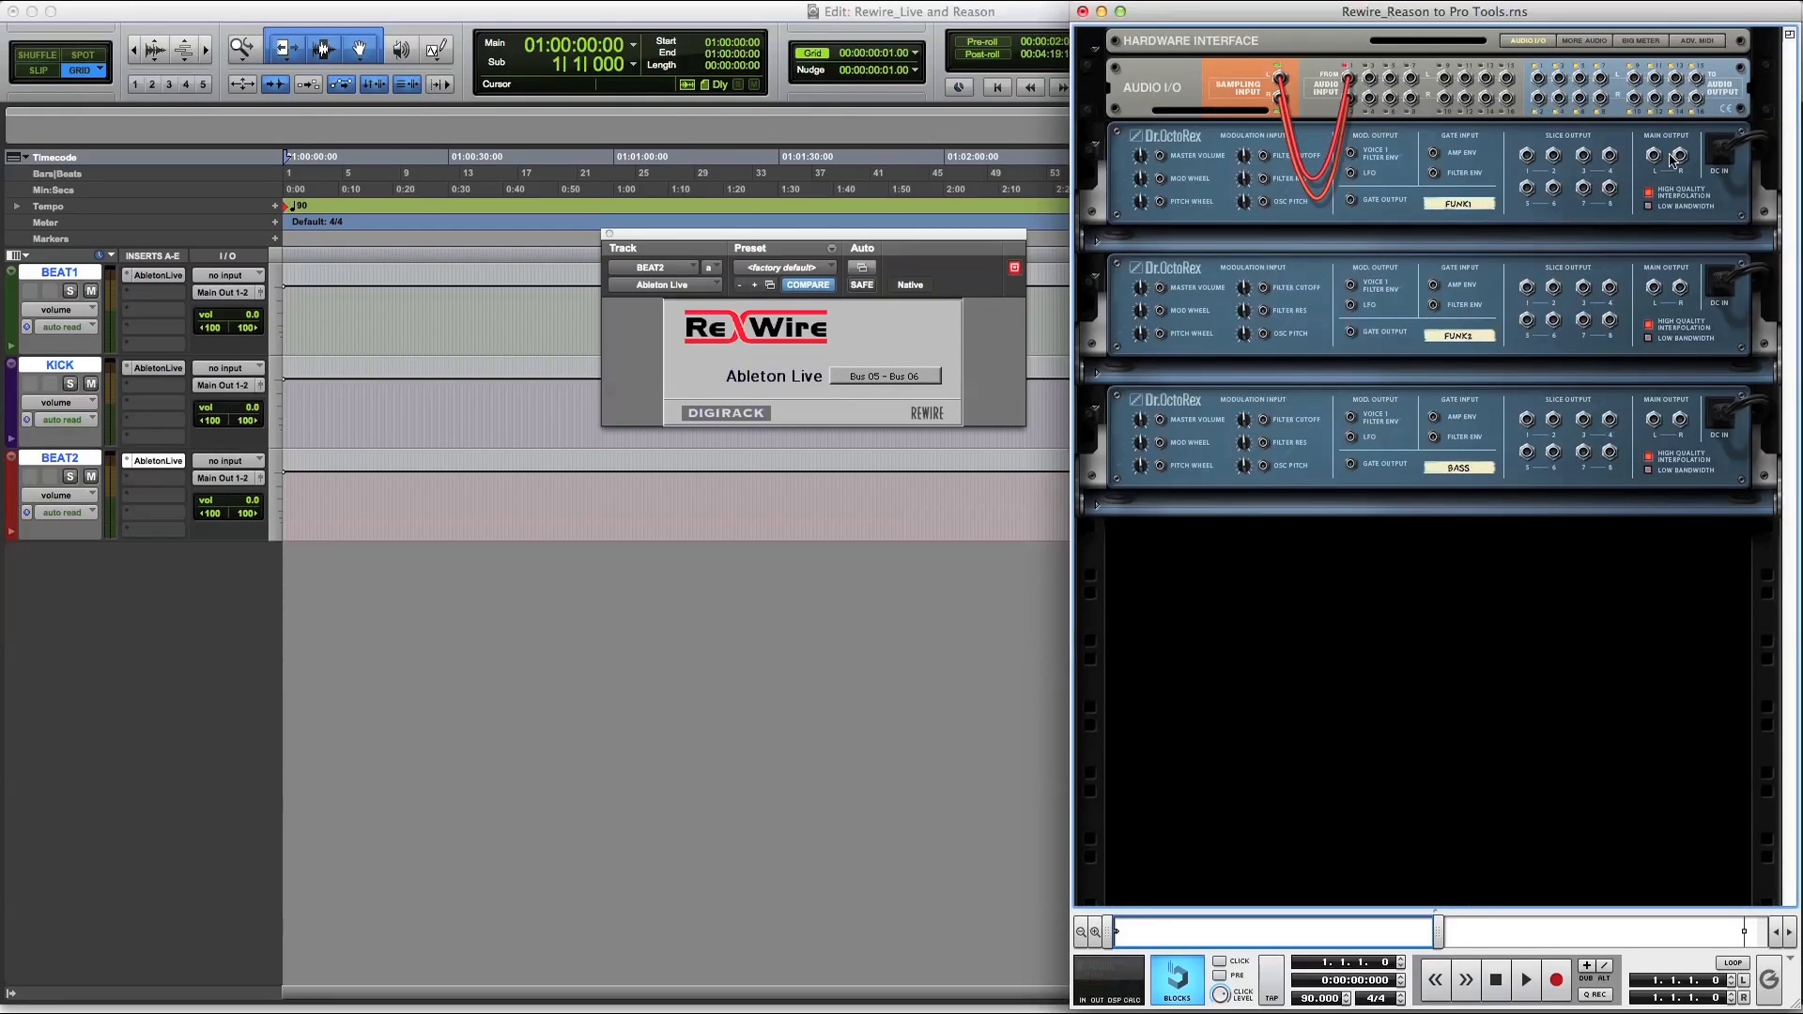
# Cable the main outputs of the three Dr. OctoRex devices to the first, second and third audio output pairs of the Hardware Interface
pyautogui.moveTo(1653, 156); pyautogui.dragTo(1537, 78)
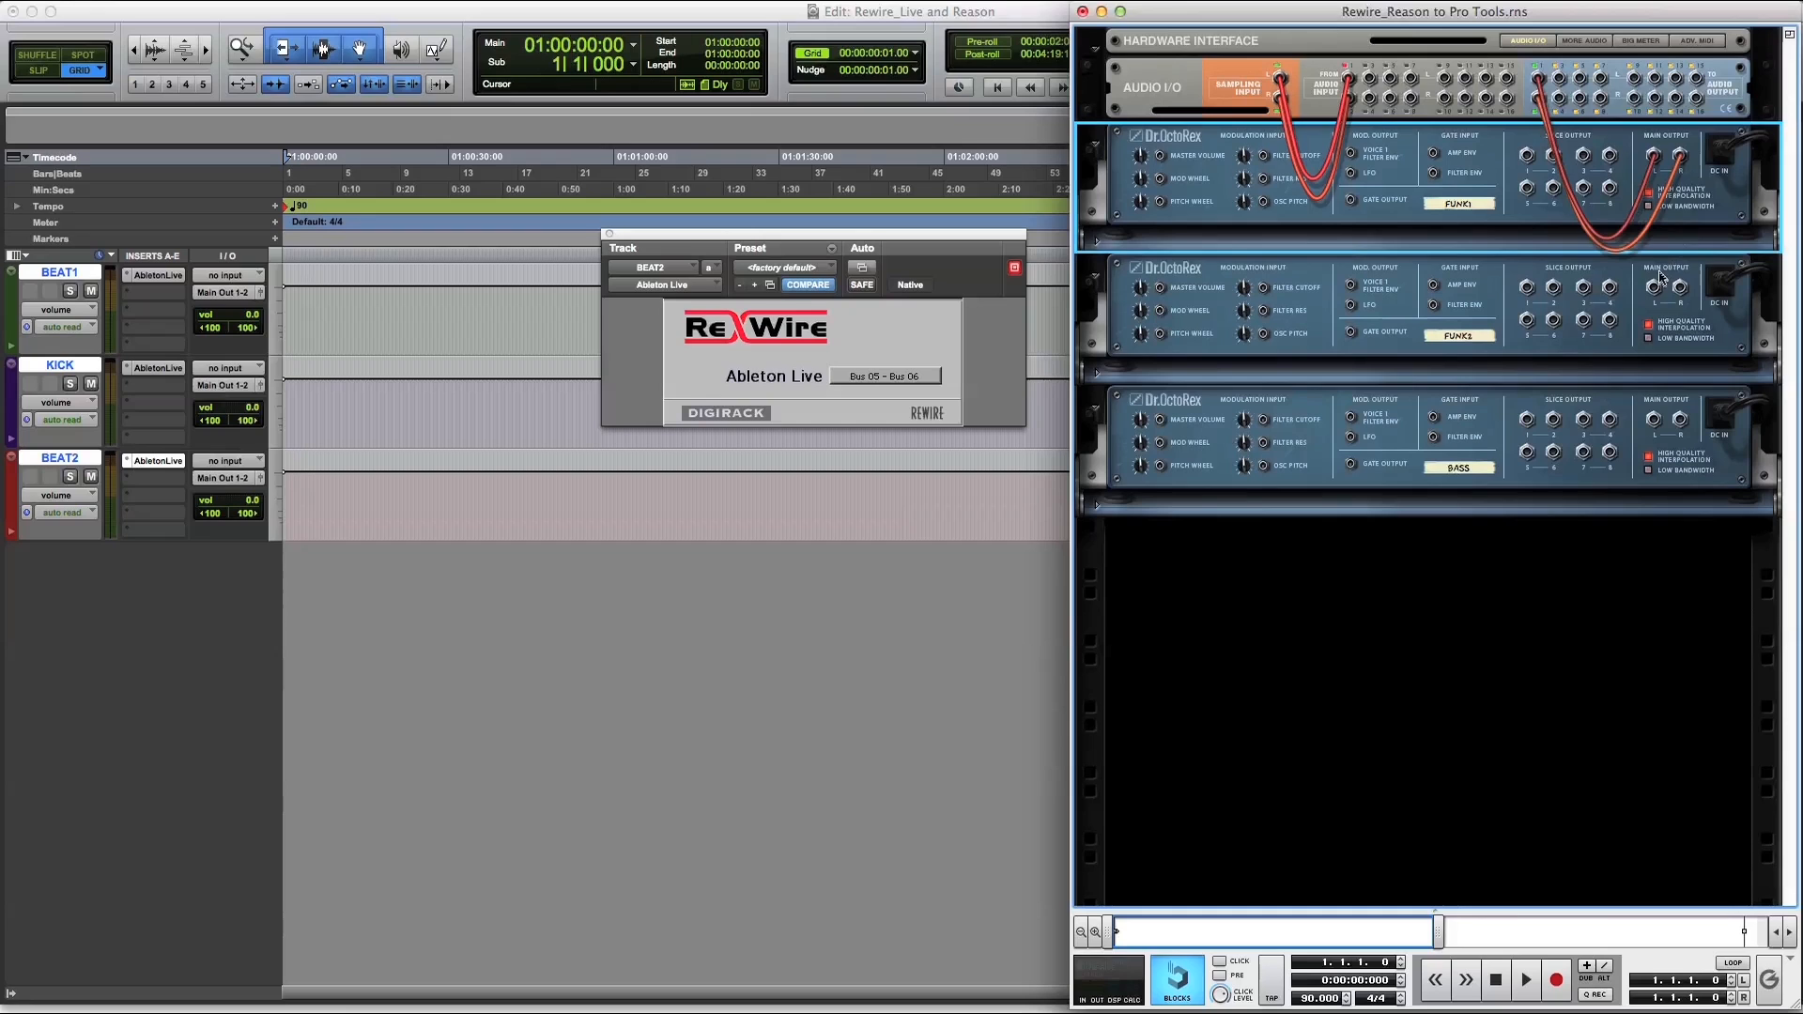
pyautogui.moveTo(1654, 287); pyautogui.dragTo(1562, 83)
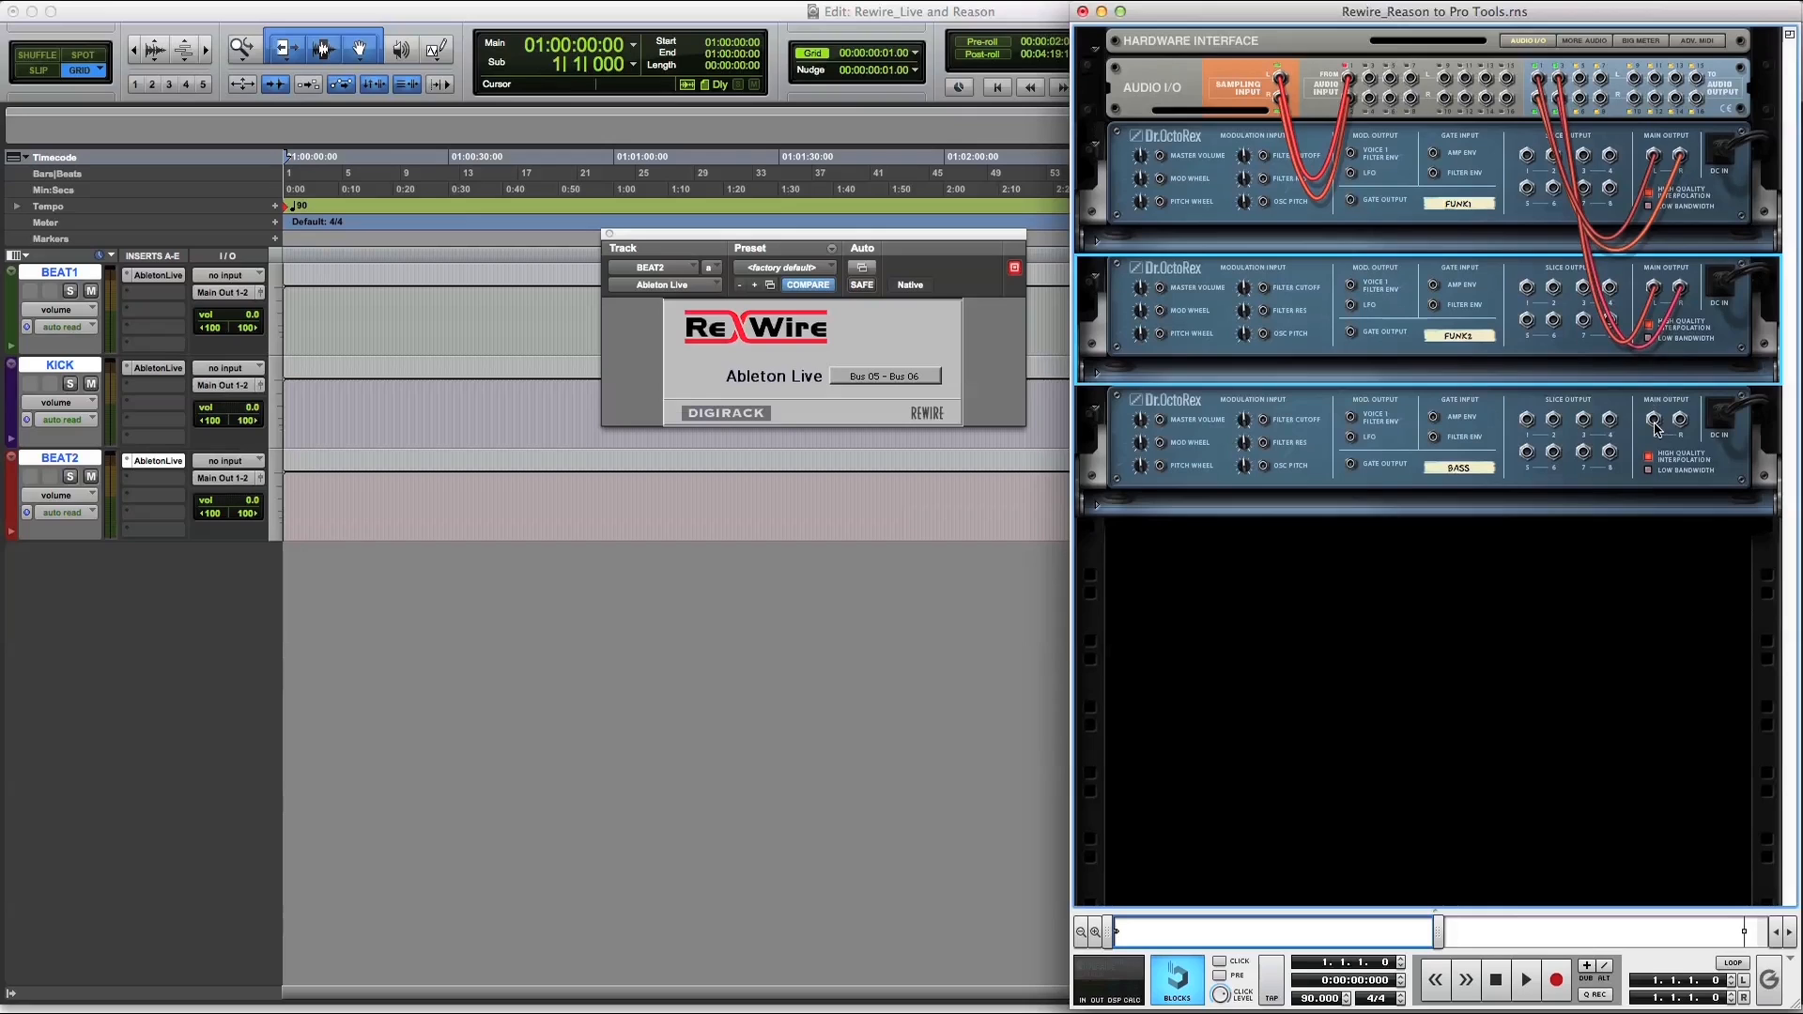
pyautogui.moveTo(1656, 430); pyautogui.dragTo(1580, 82)
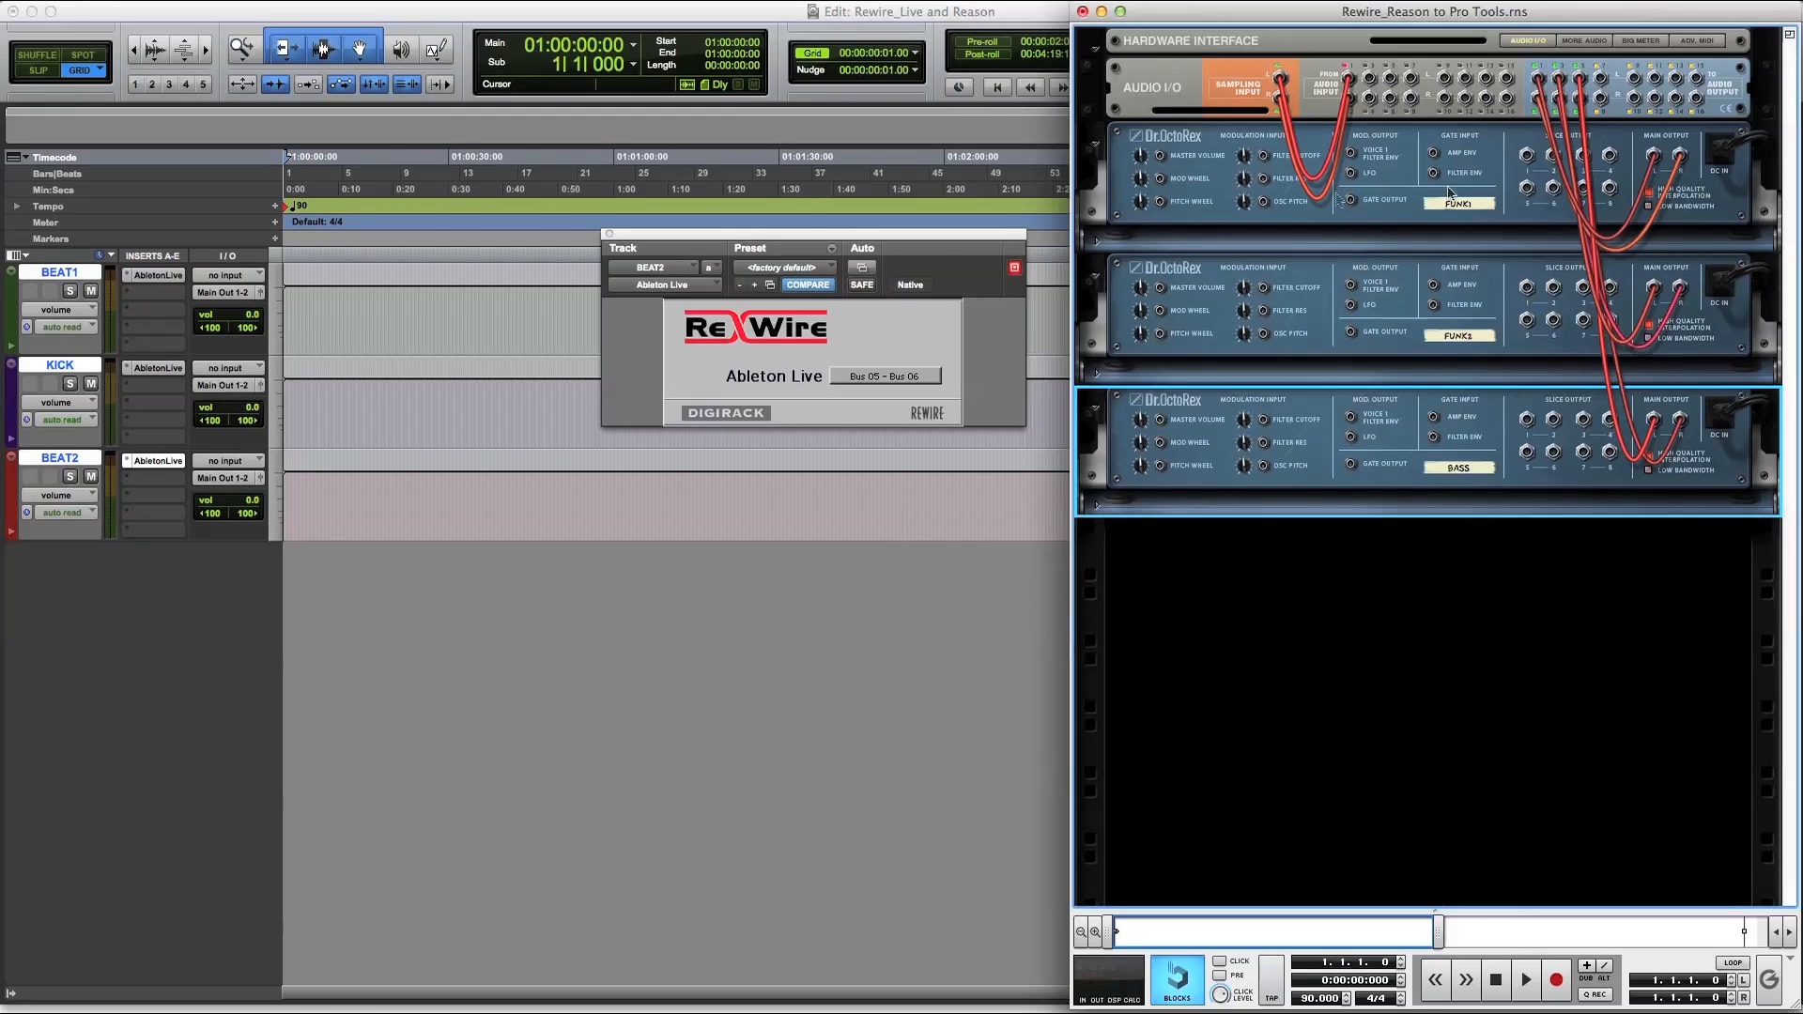
# Return to Pro Tools and add three more stereo Aux Input tracks below BEAT2
pyautogui.click(176, 700)
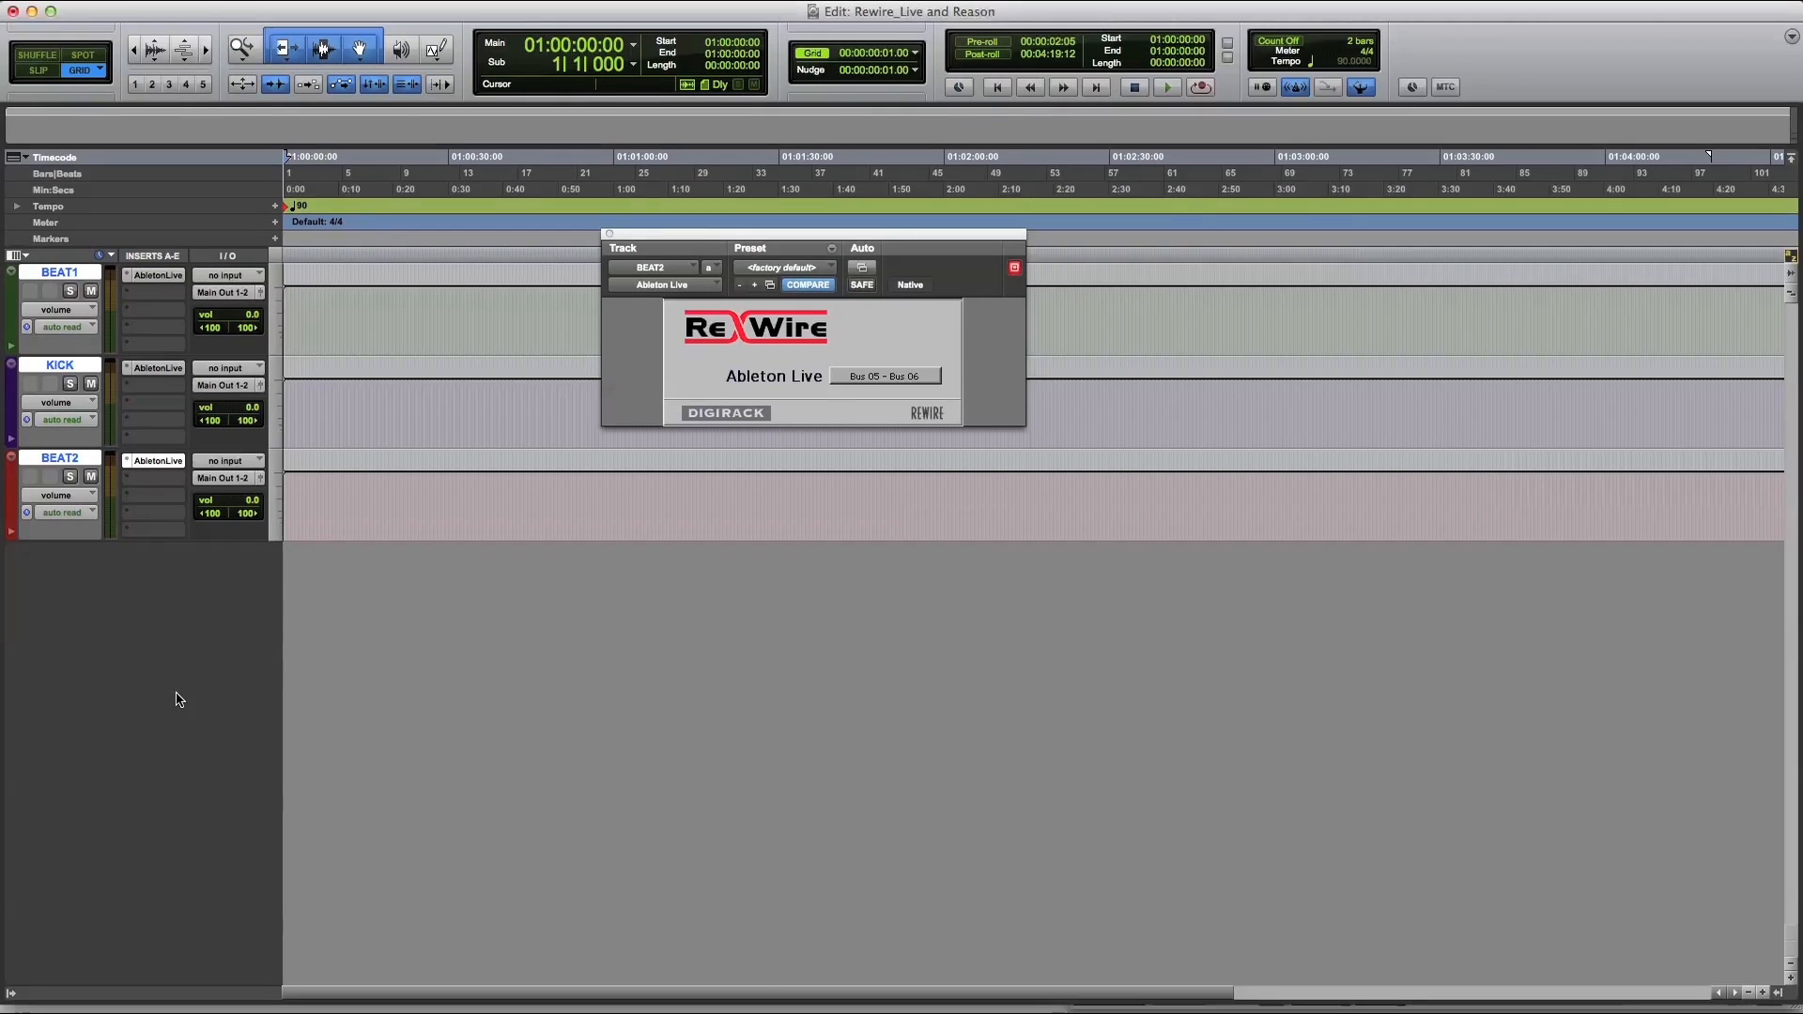
pyautogui.press('shift+super+n')
pyautogui.write('3')
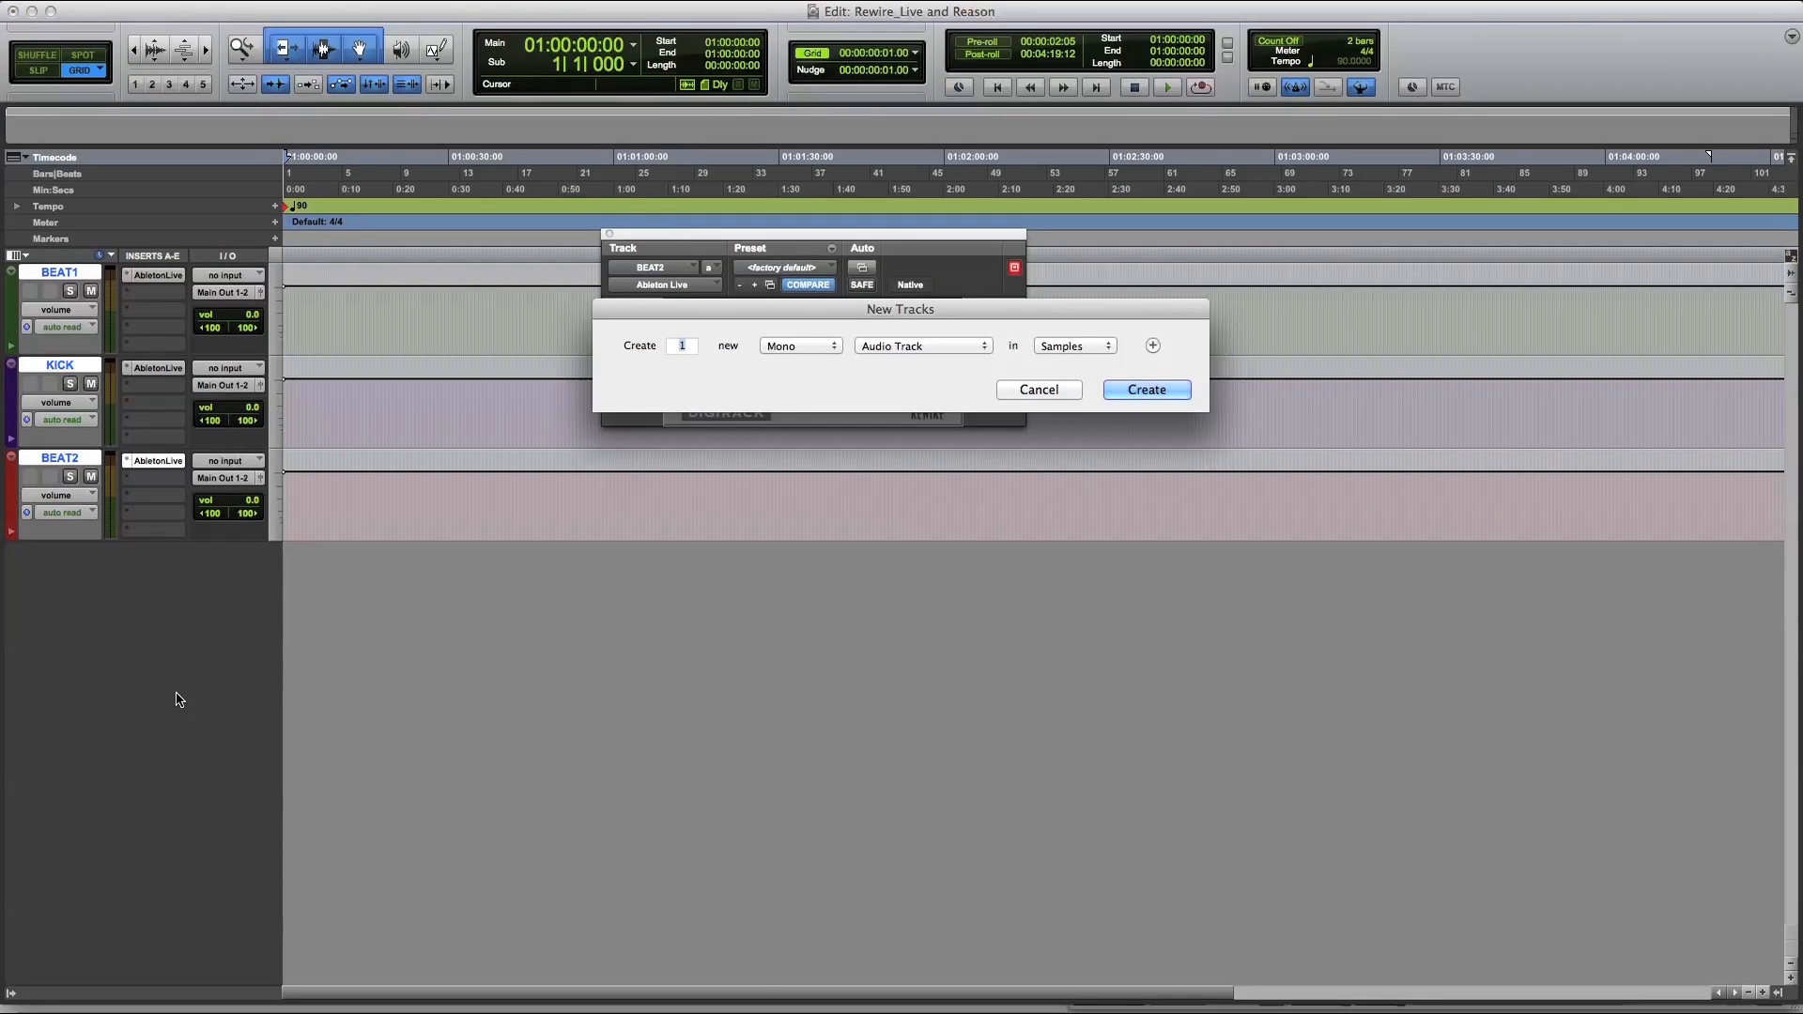
pyautogui.press('super+Down')
pyautogui.press('super+Right')
pyautogui.press('Return')
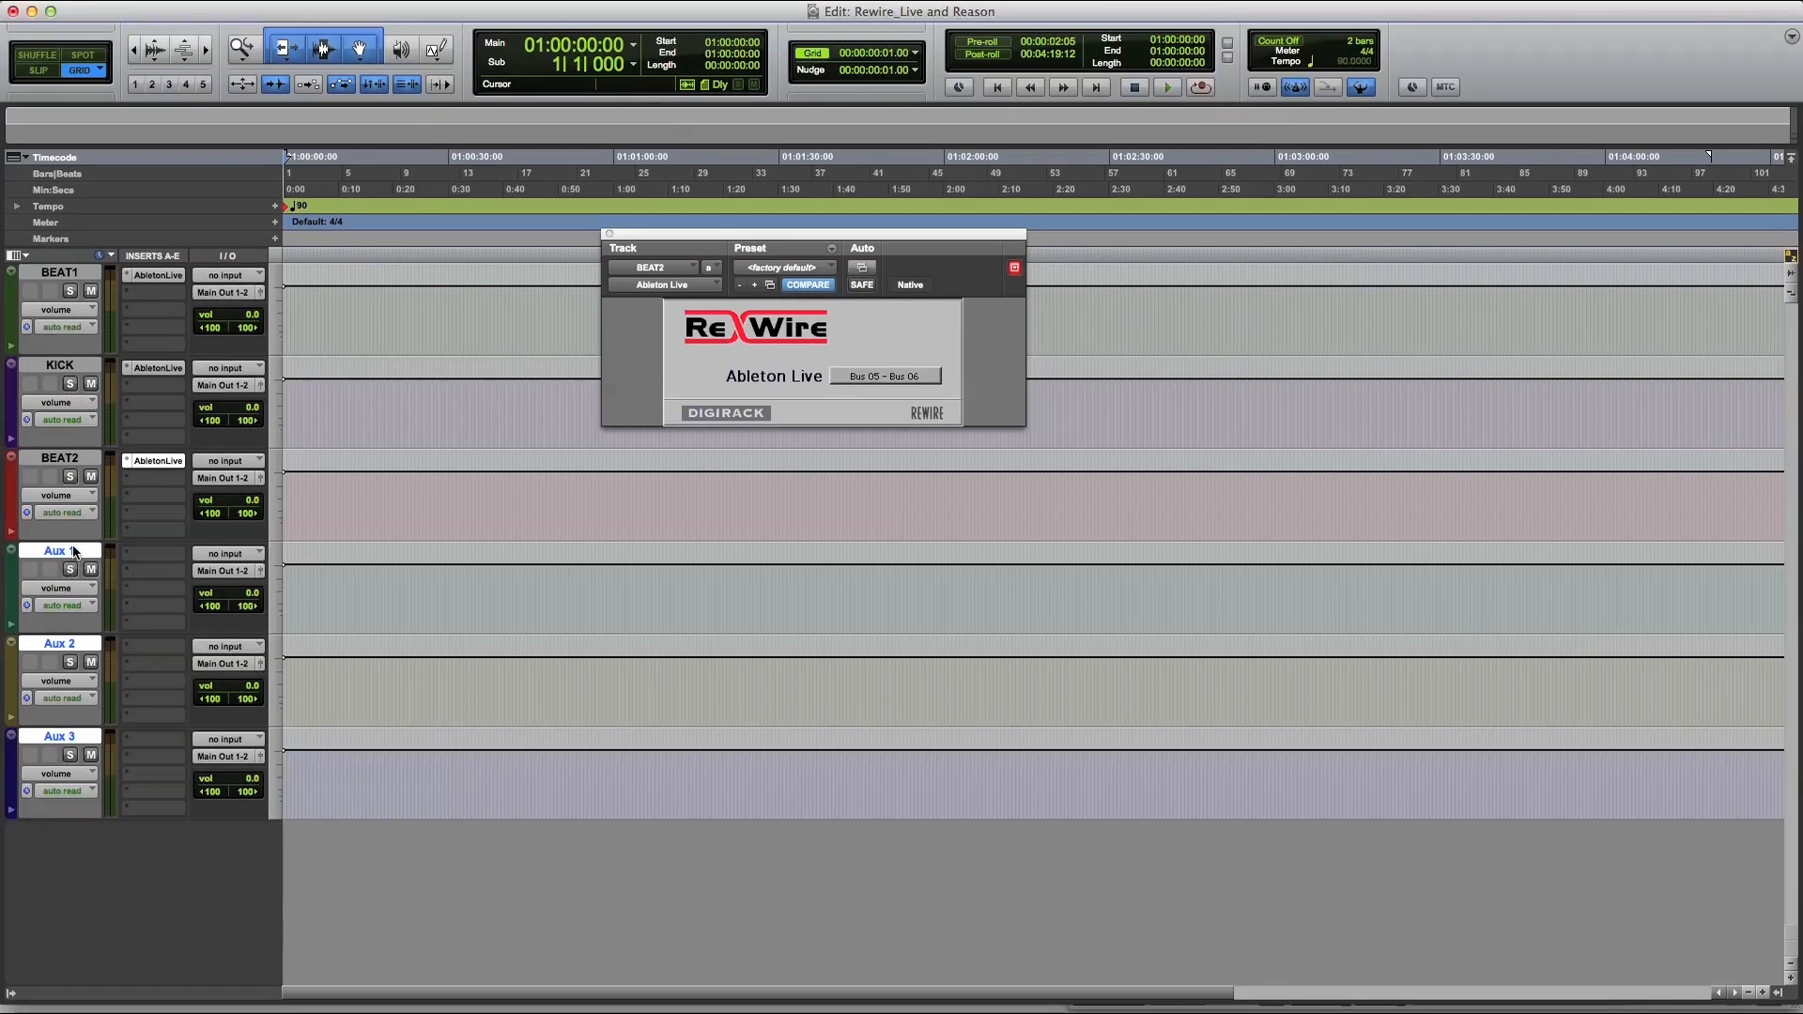
# Rename the three aux tracks below BEAT2 as FUNK1, FUNK2 and BASS
pyautogui.doubleClick(75, 552)
pyautogui.write('FUNK1')
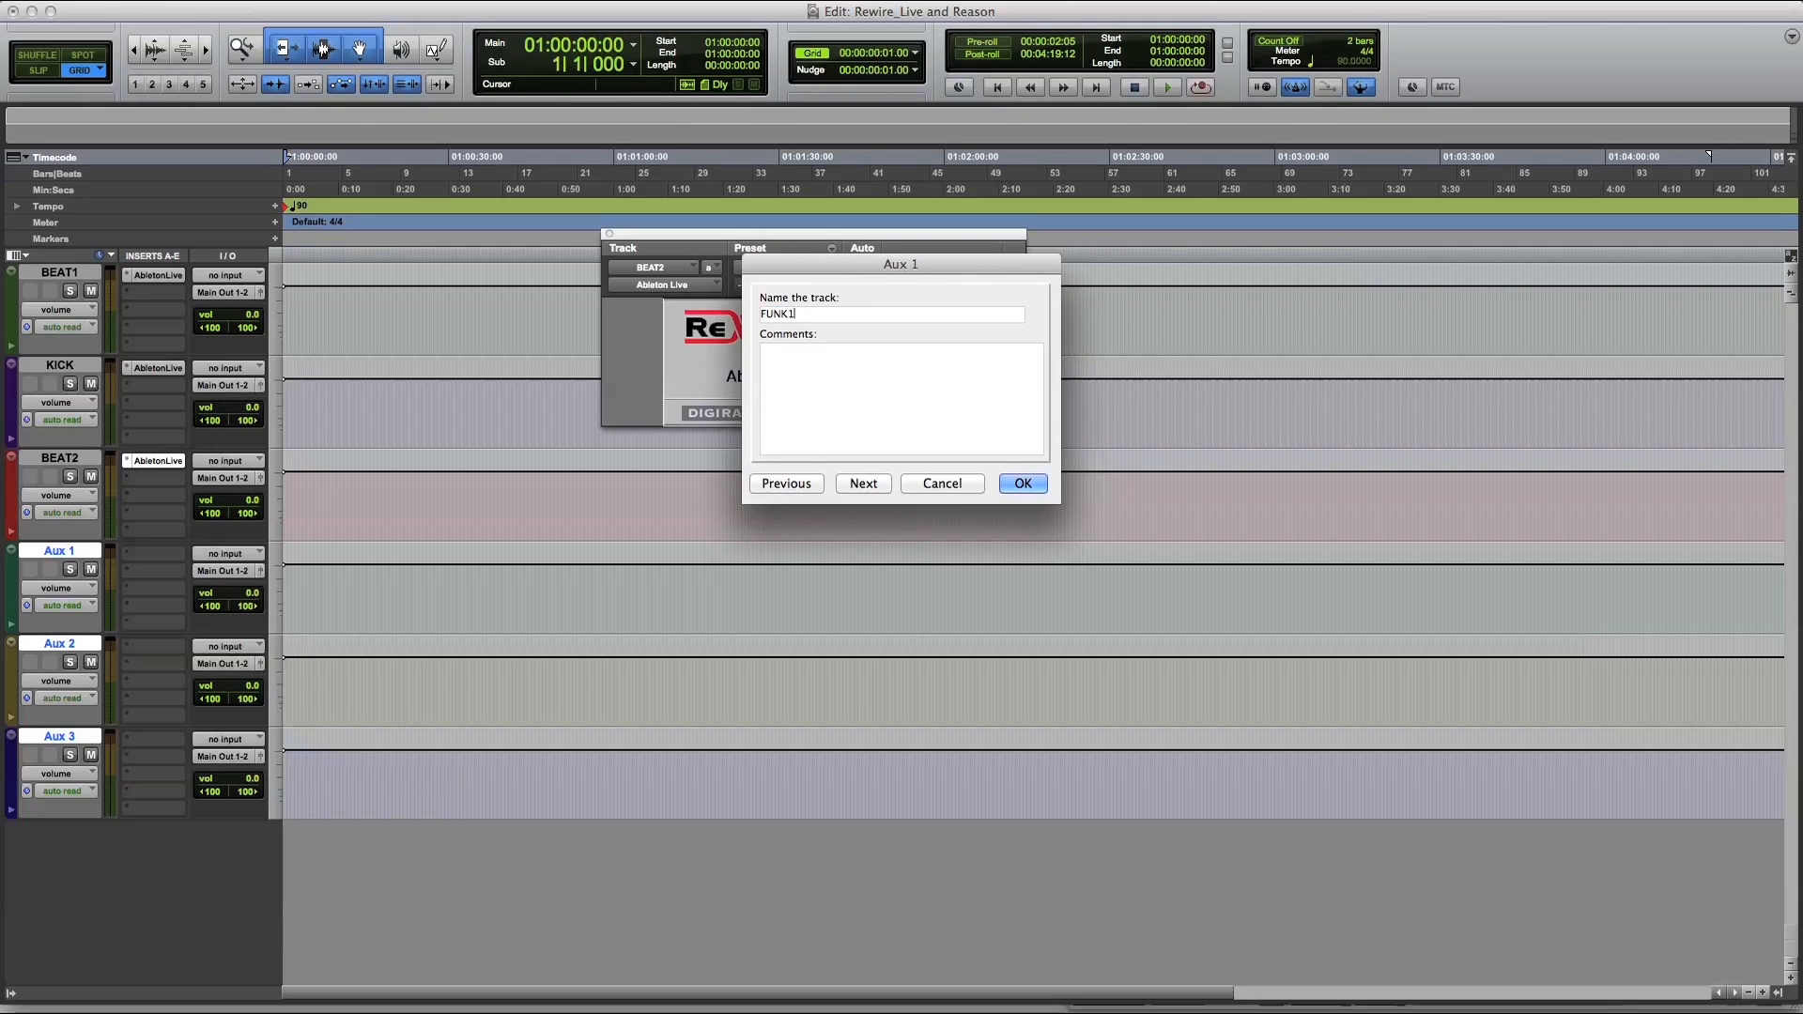
pyautogui.press('super+Right')
pyautogui.write('FUNK2')
pyautogui.press('super+Right')
pyautogui.press('Return')
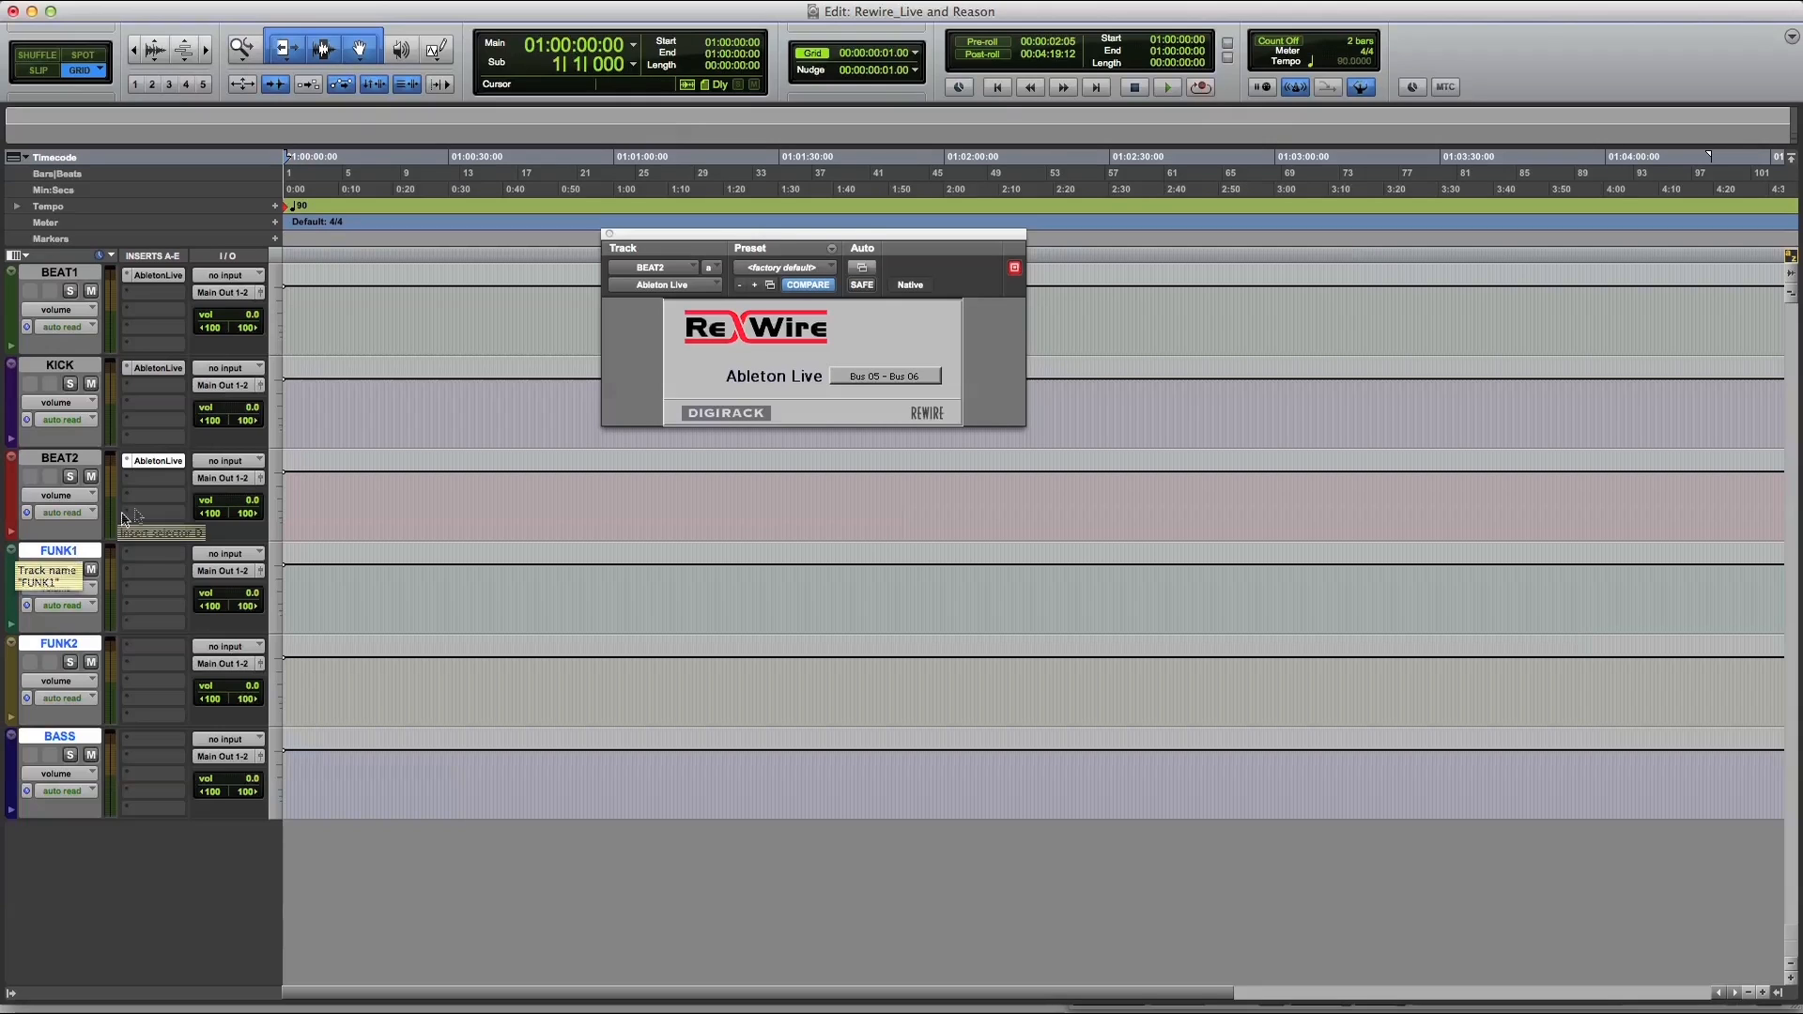
# Insert the multichannel Reason instrument plug-in on the FUNK1, FUNK2 and BASS tracks at once
pyautogui.click(149, 554)
pyautogui.moveTo(214, 590)
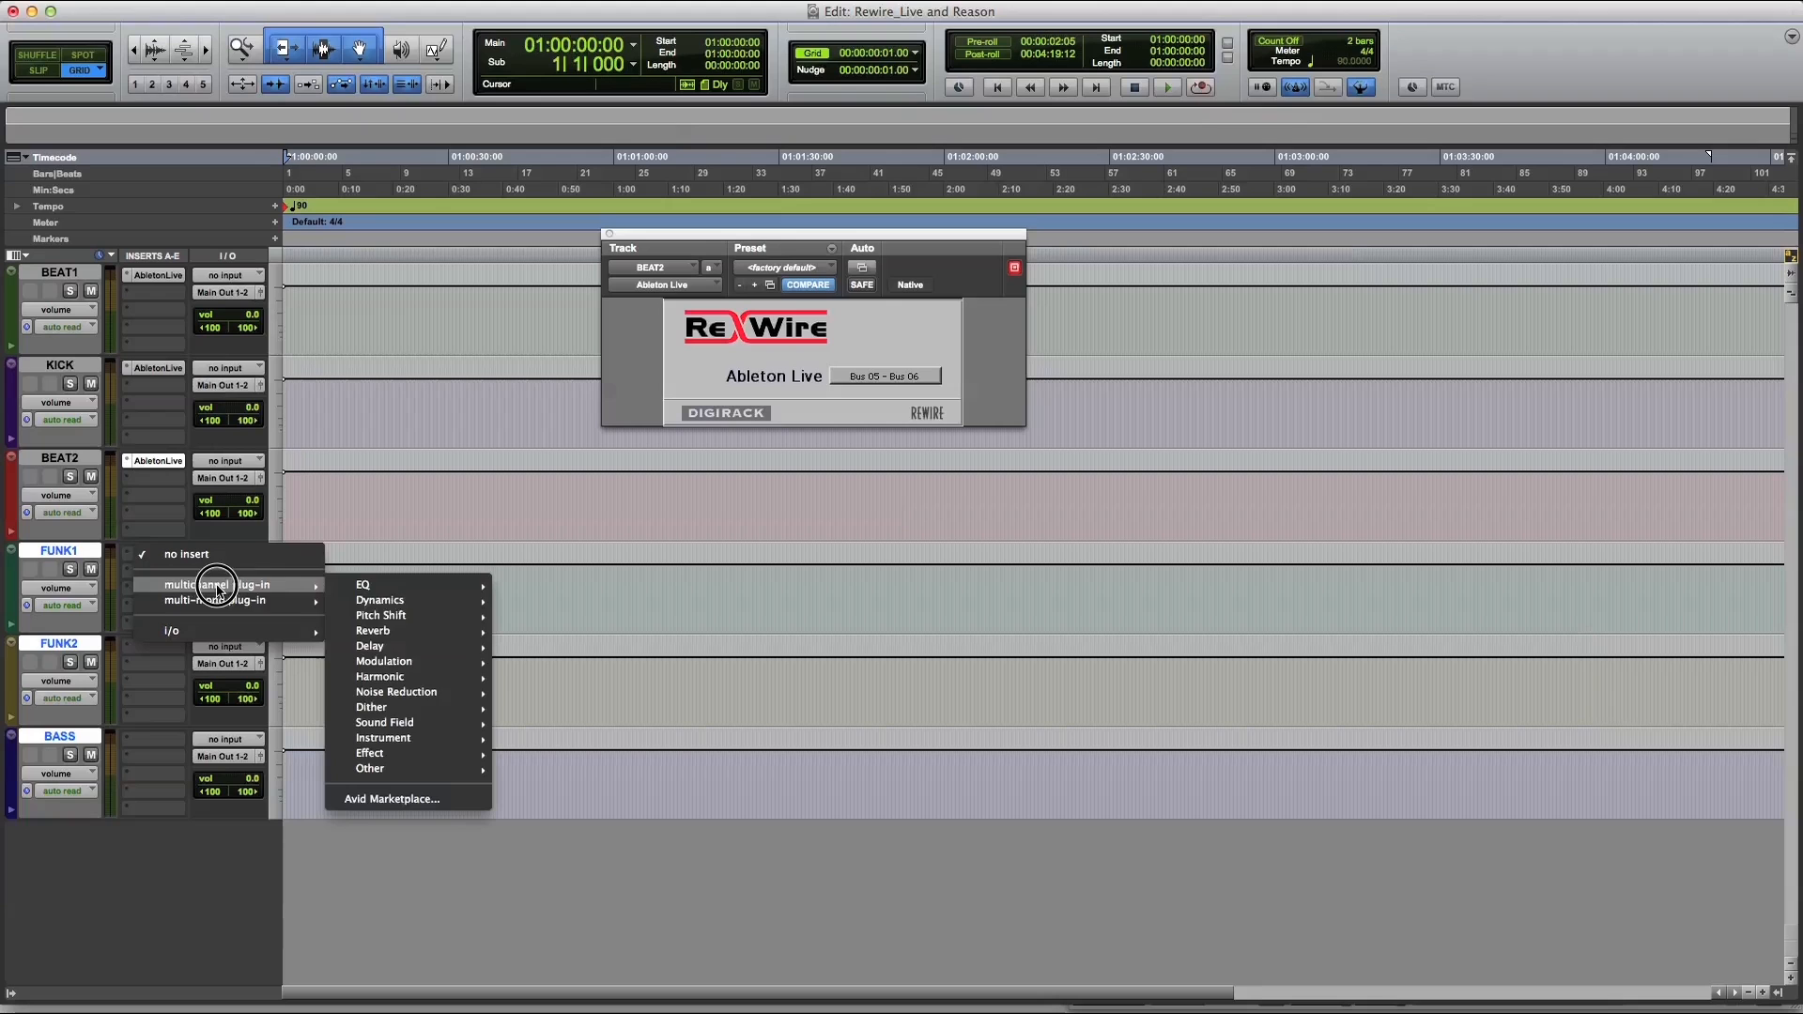
pyautogui.moveTo(406, 745)
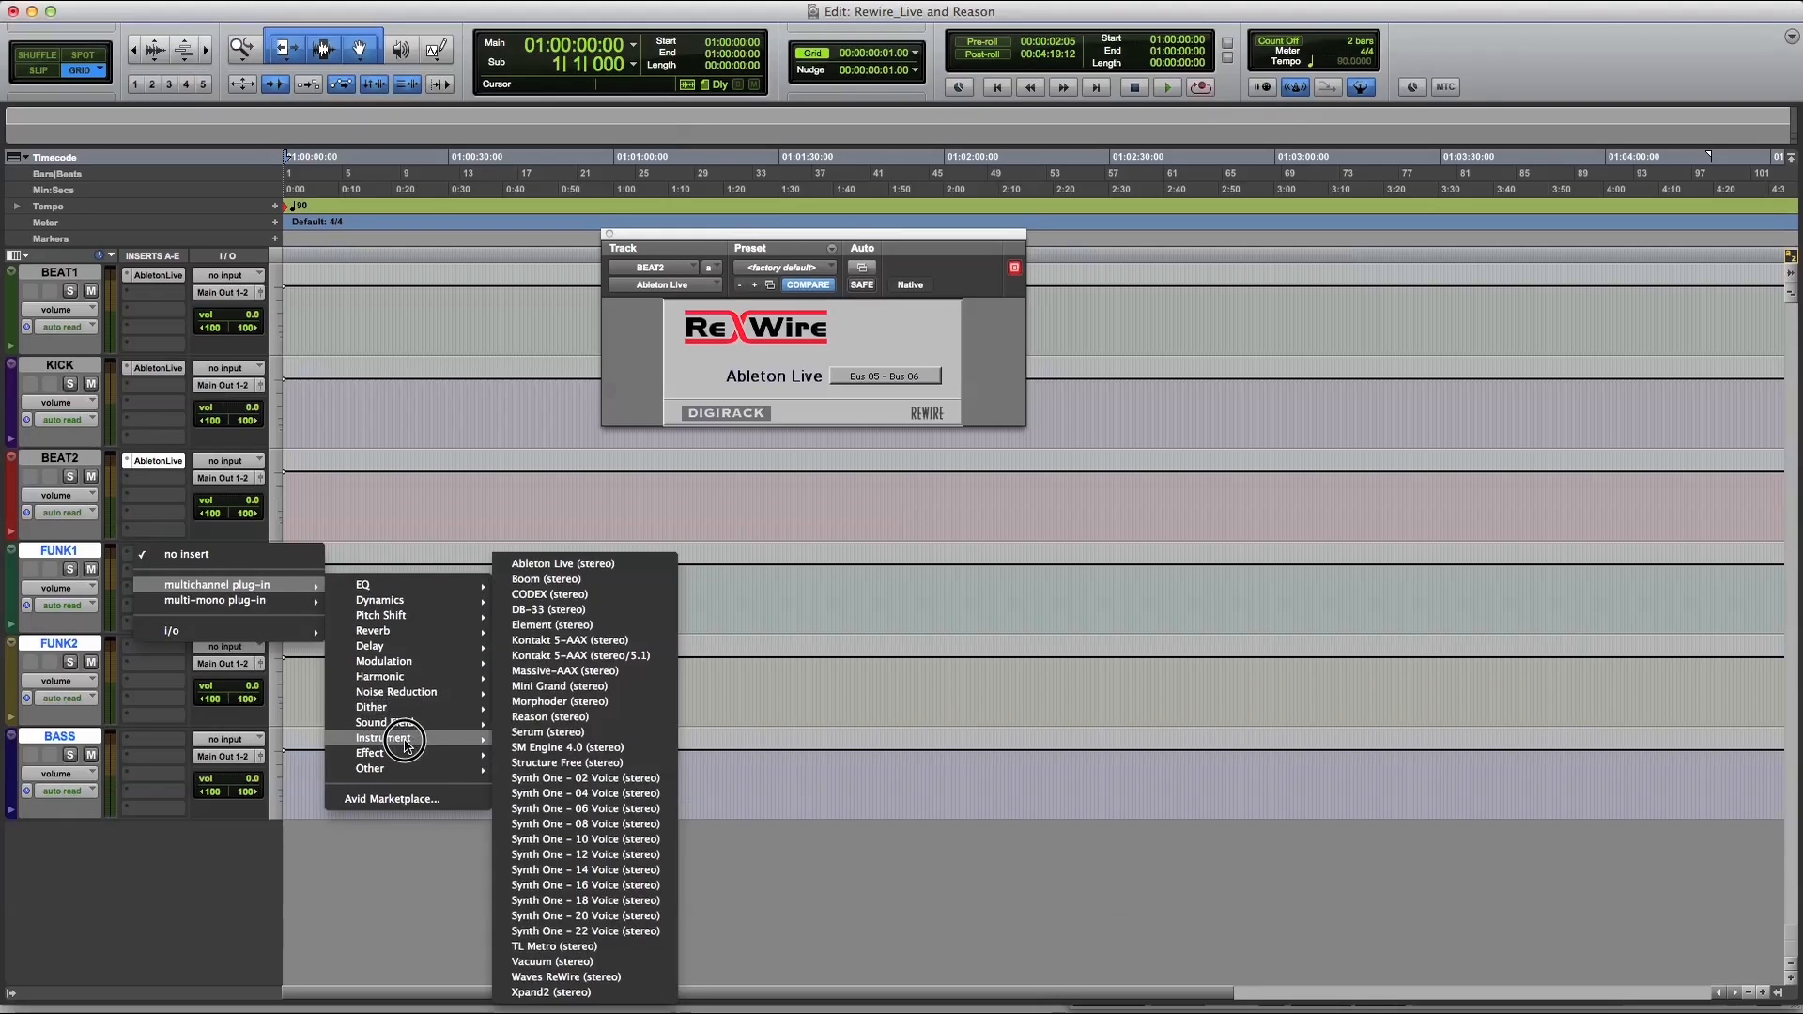
pyautogui.keyDown('alt'); pyautogui.keyDown('shift'); pyautogui.click(537, 717); pyautogui.keyUp('shift'); pyautogui.keyUp('alt')
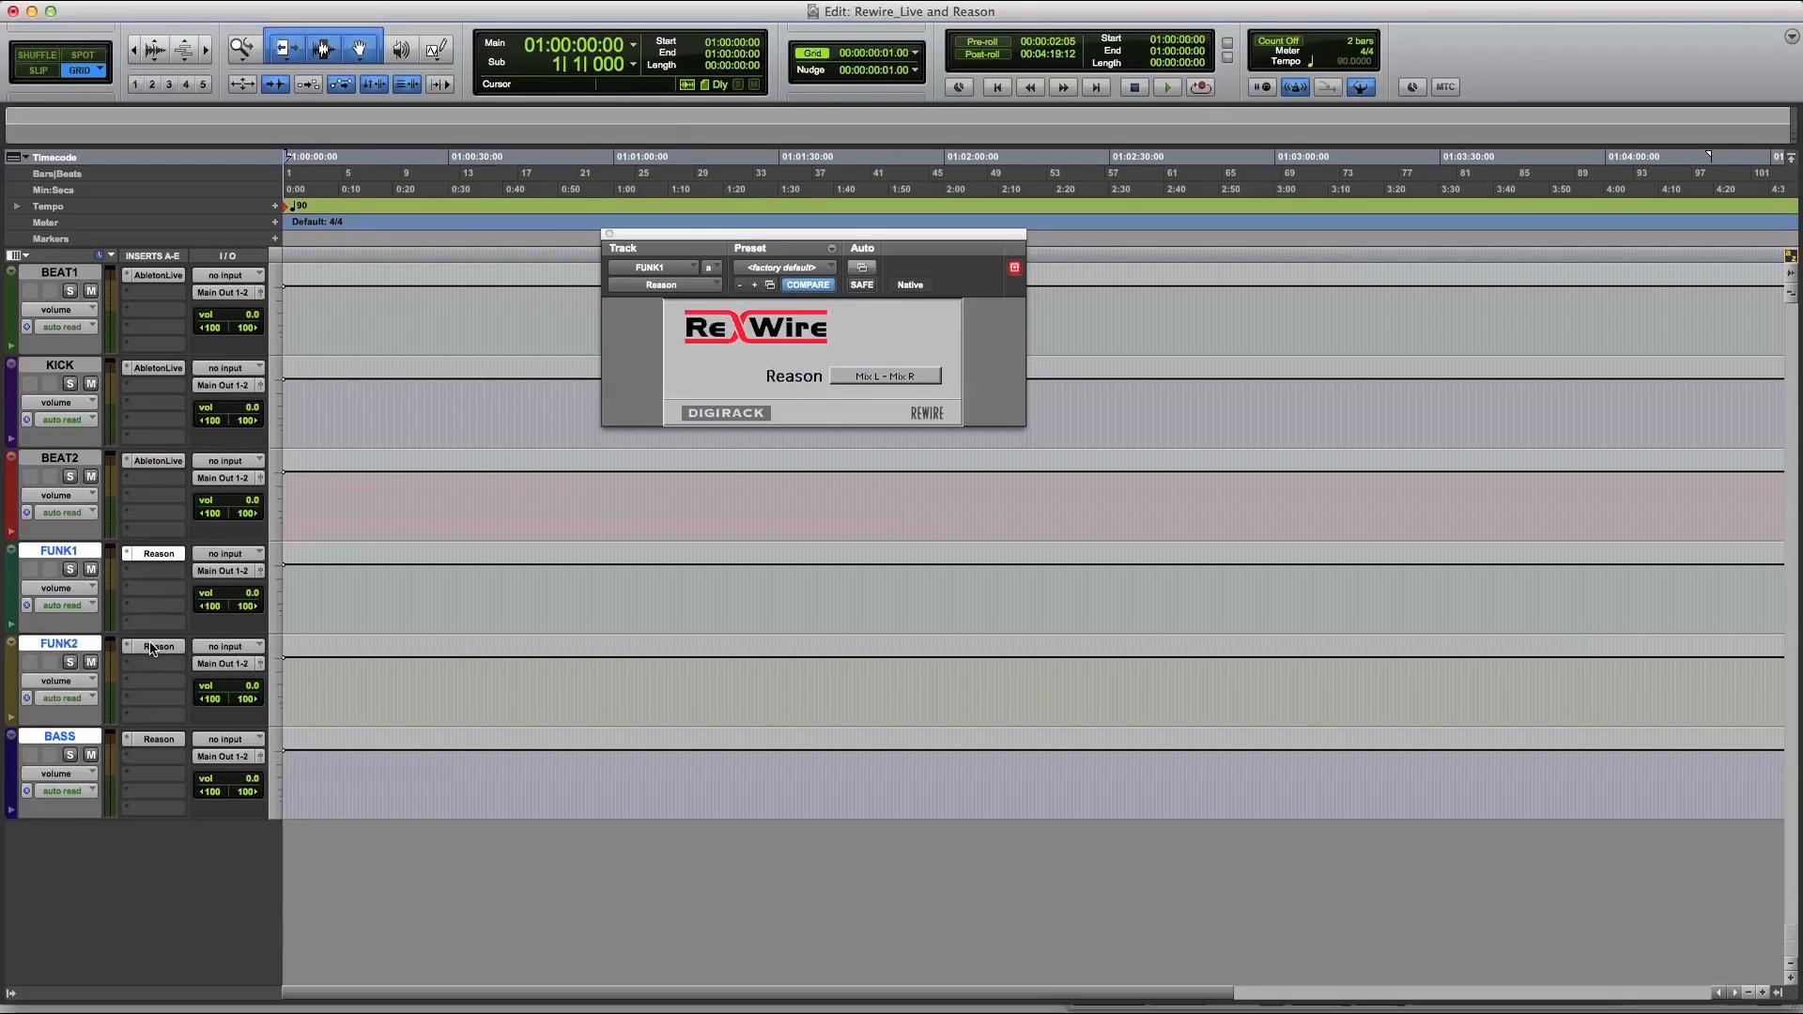
# Set the Reason plug-in's ReWire output to Channel 3 - Channel 4 on FUNK2 and Channel 5 - Channel 6 on BASS
pyautogui.click(150, 647)
pyautogui.click(878, 392)
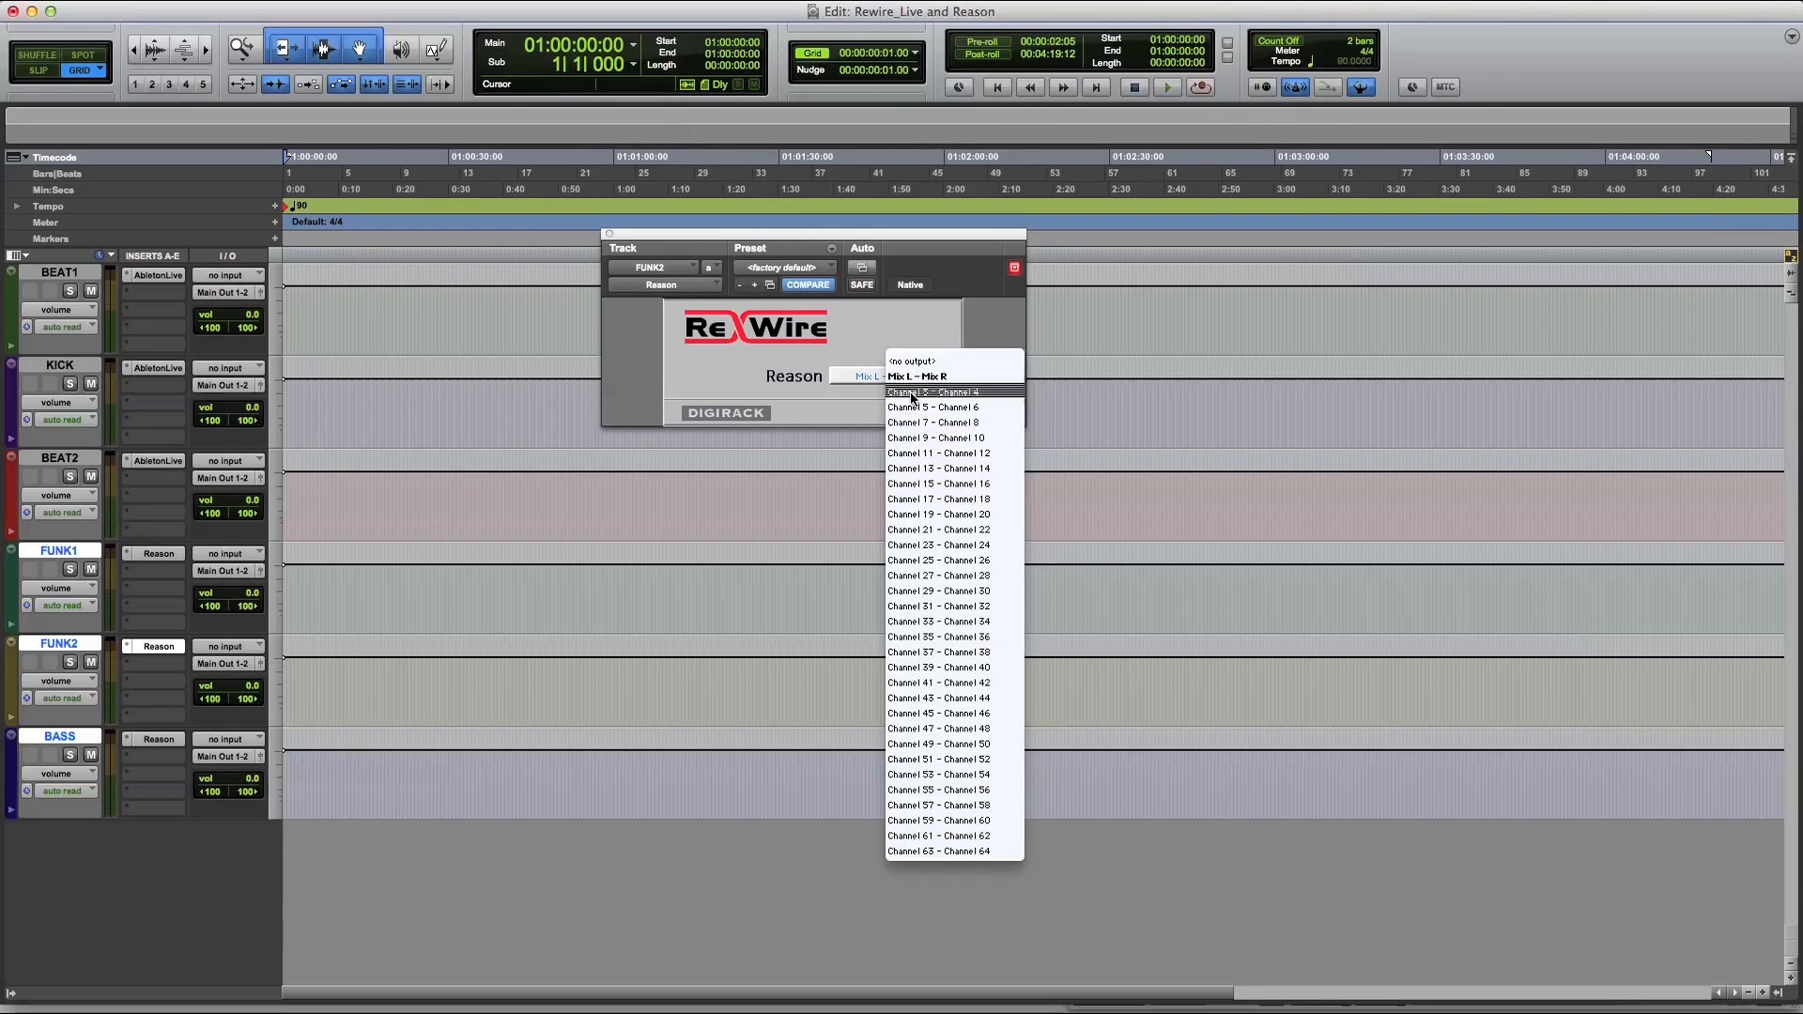
pyautogui.click(925, 425)
pyautogui.click(158, 741)
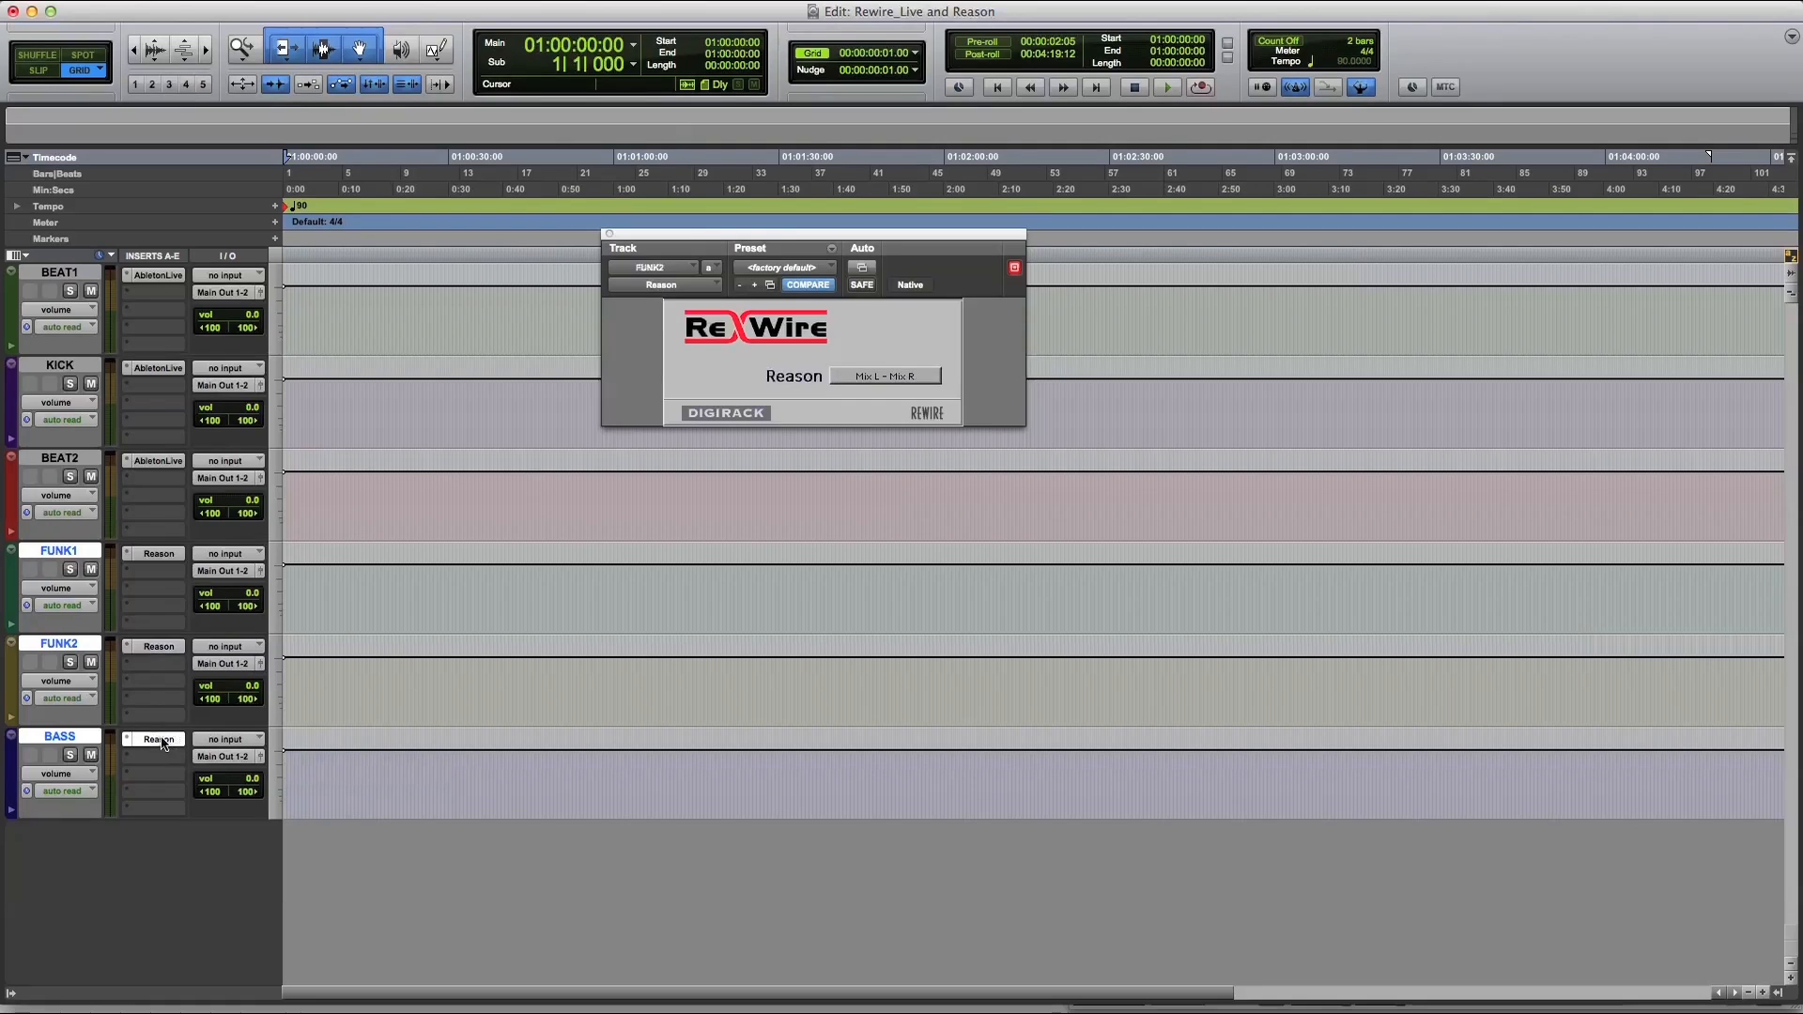
pyautogui.click(853, 380)
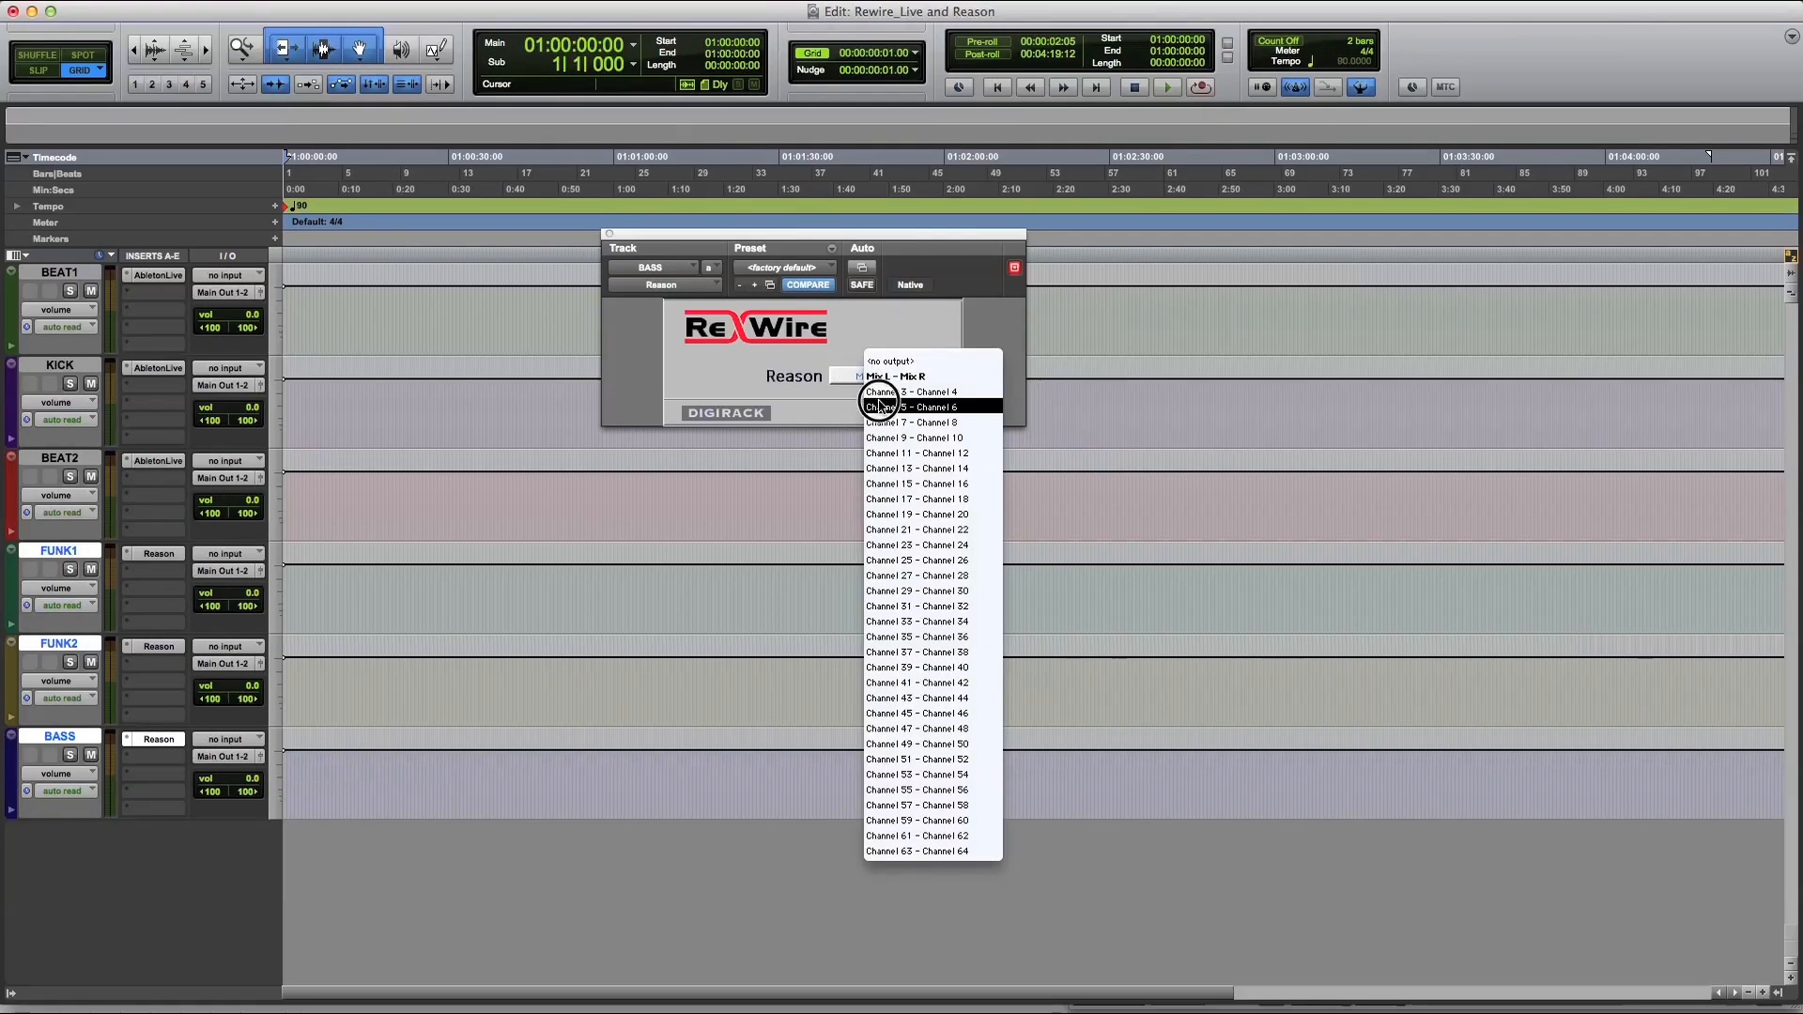
pyautogui.click(882, 407)
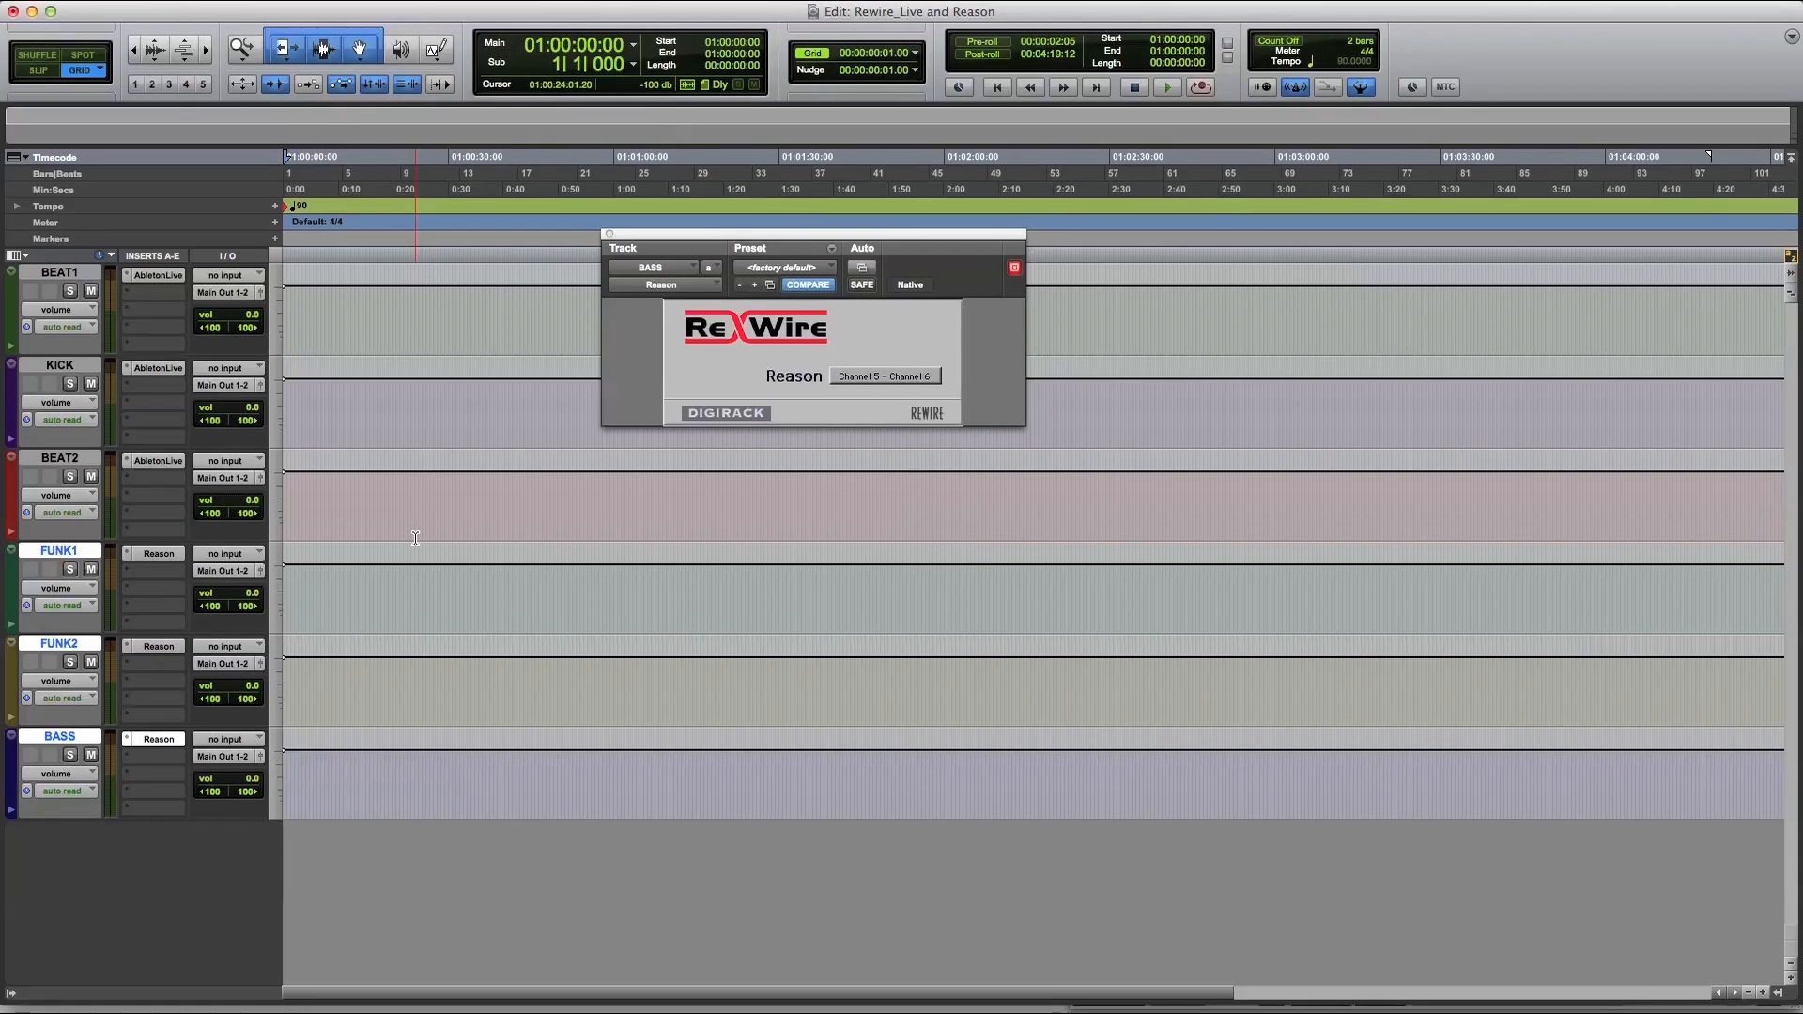
# Start playback and solo FUNK1, FUNK2 and BASS in turn to check each Reason signal
pyautogui.press('space')
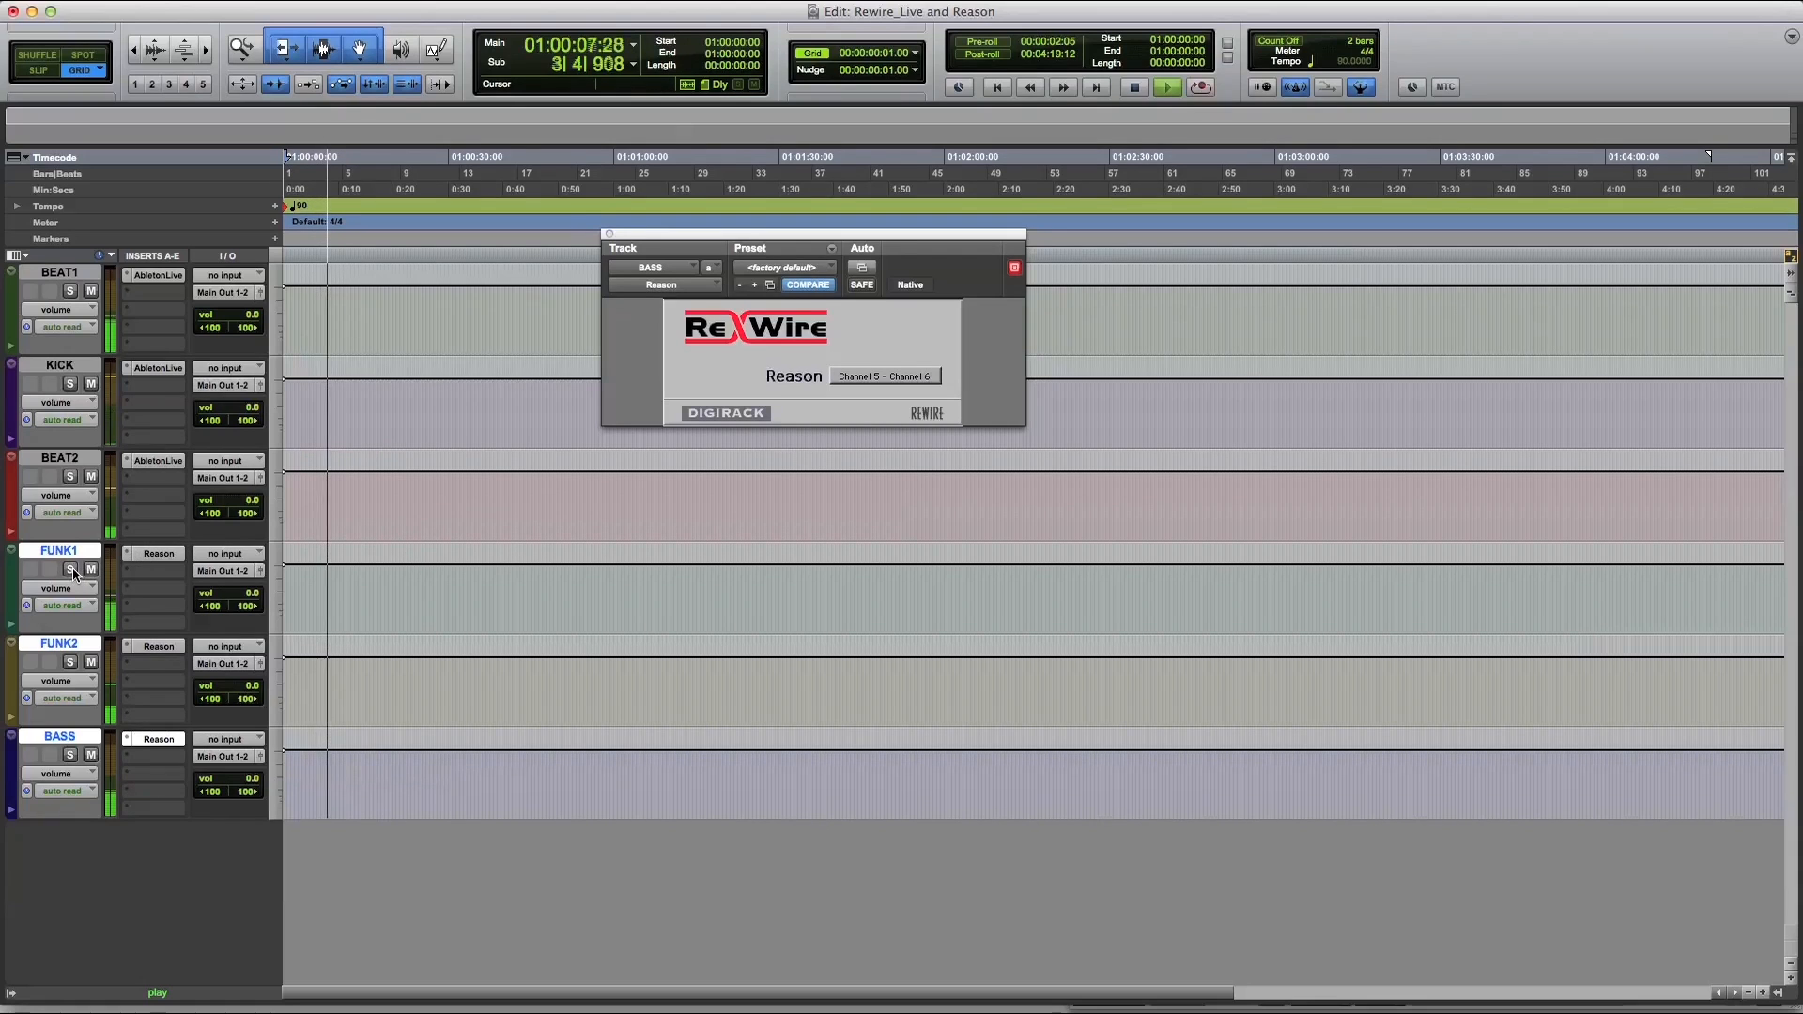
pyautogui.click(71, 570)
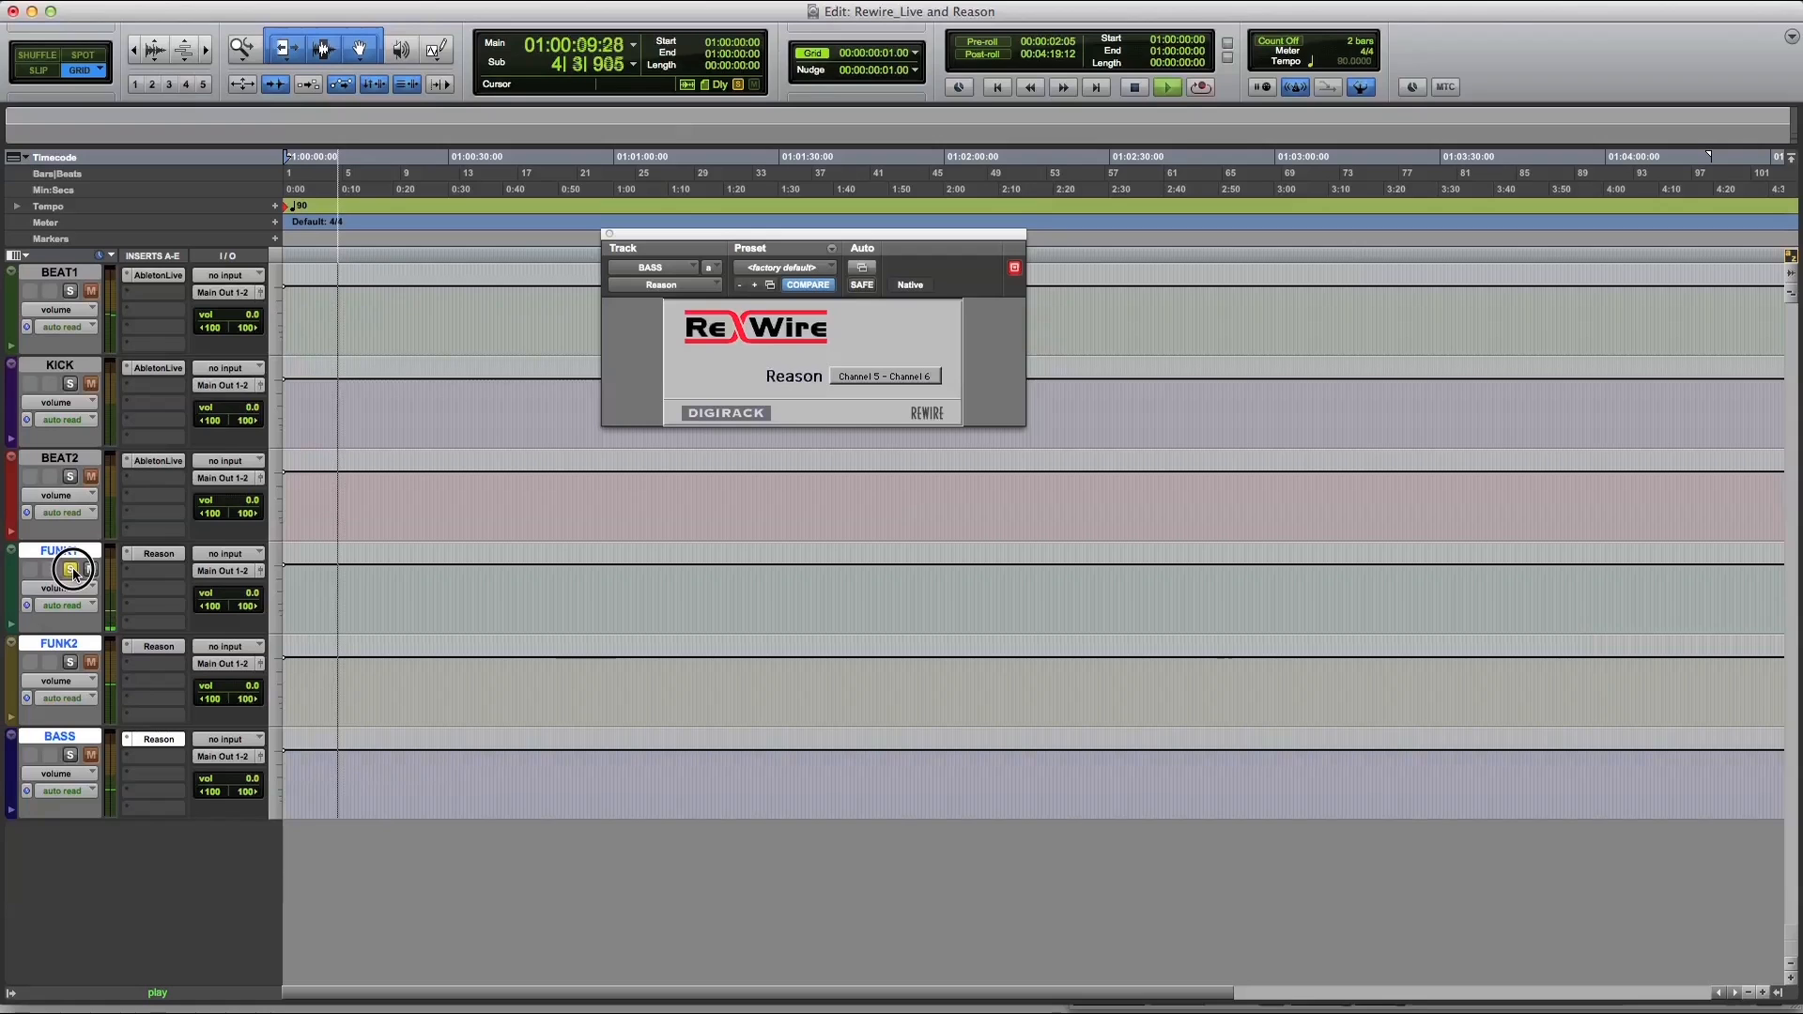
pyautogui.click(70, 570)
pyautogui.click(71, 662)
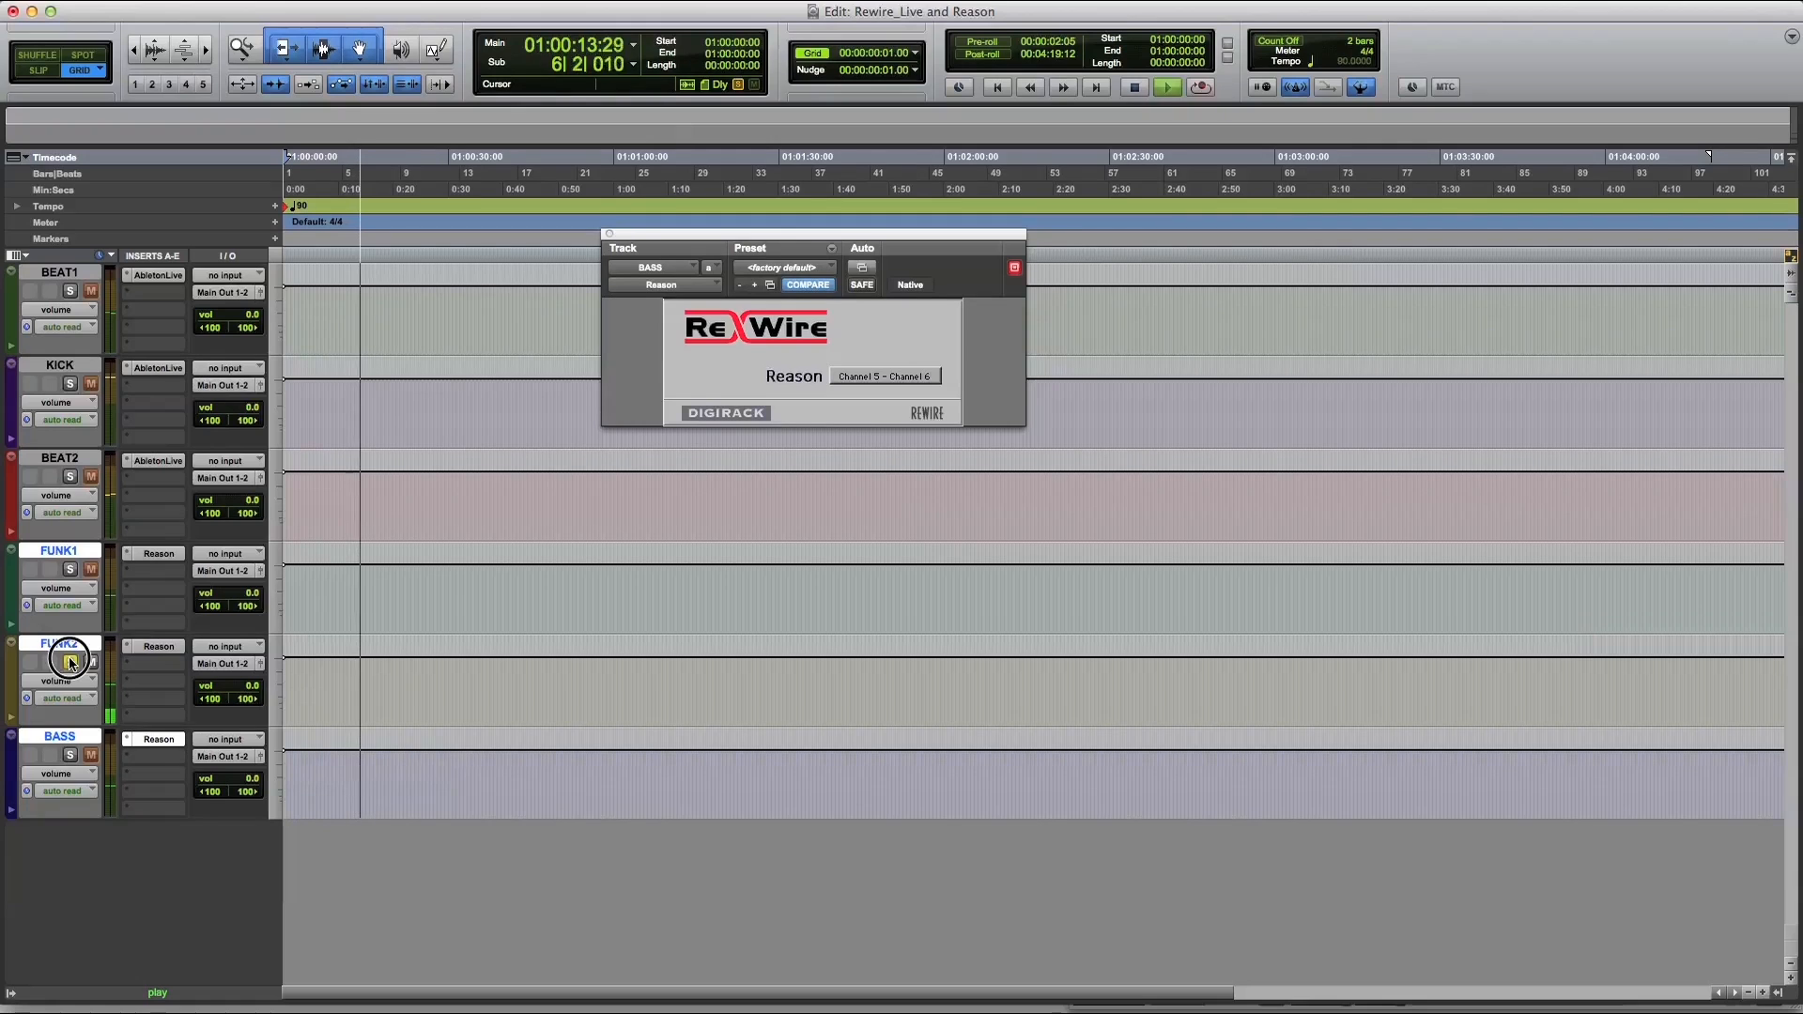
pyautogui.click(70, 662)
pyautogui.click(72, 756)
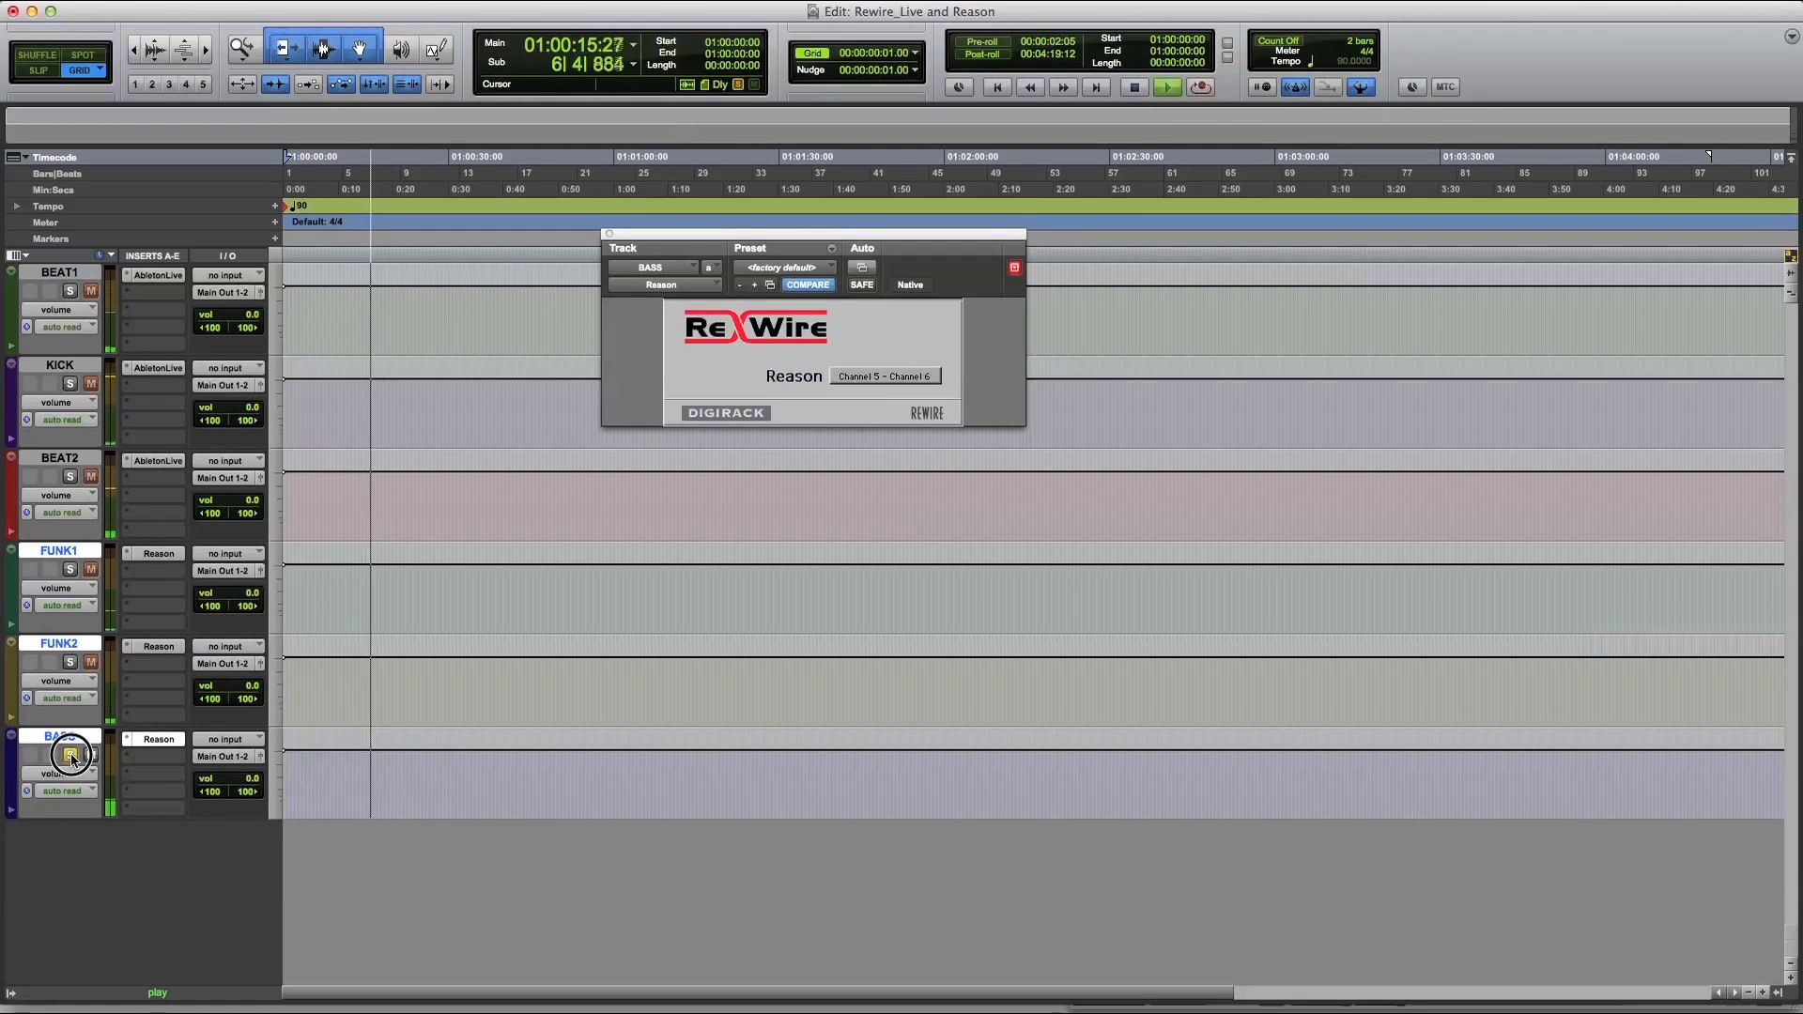
pyautogui.click(71, 757)
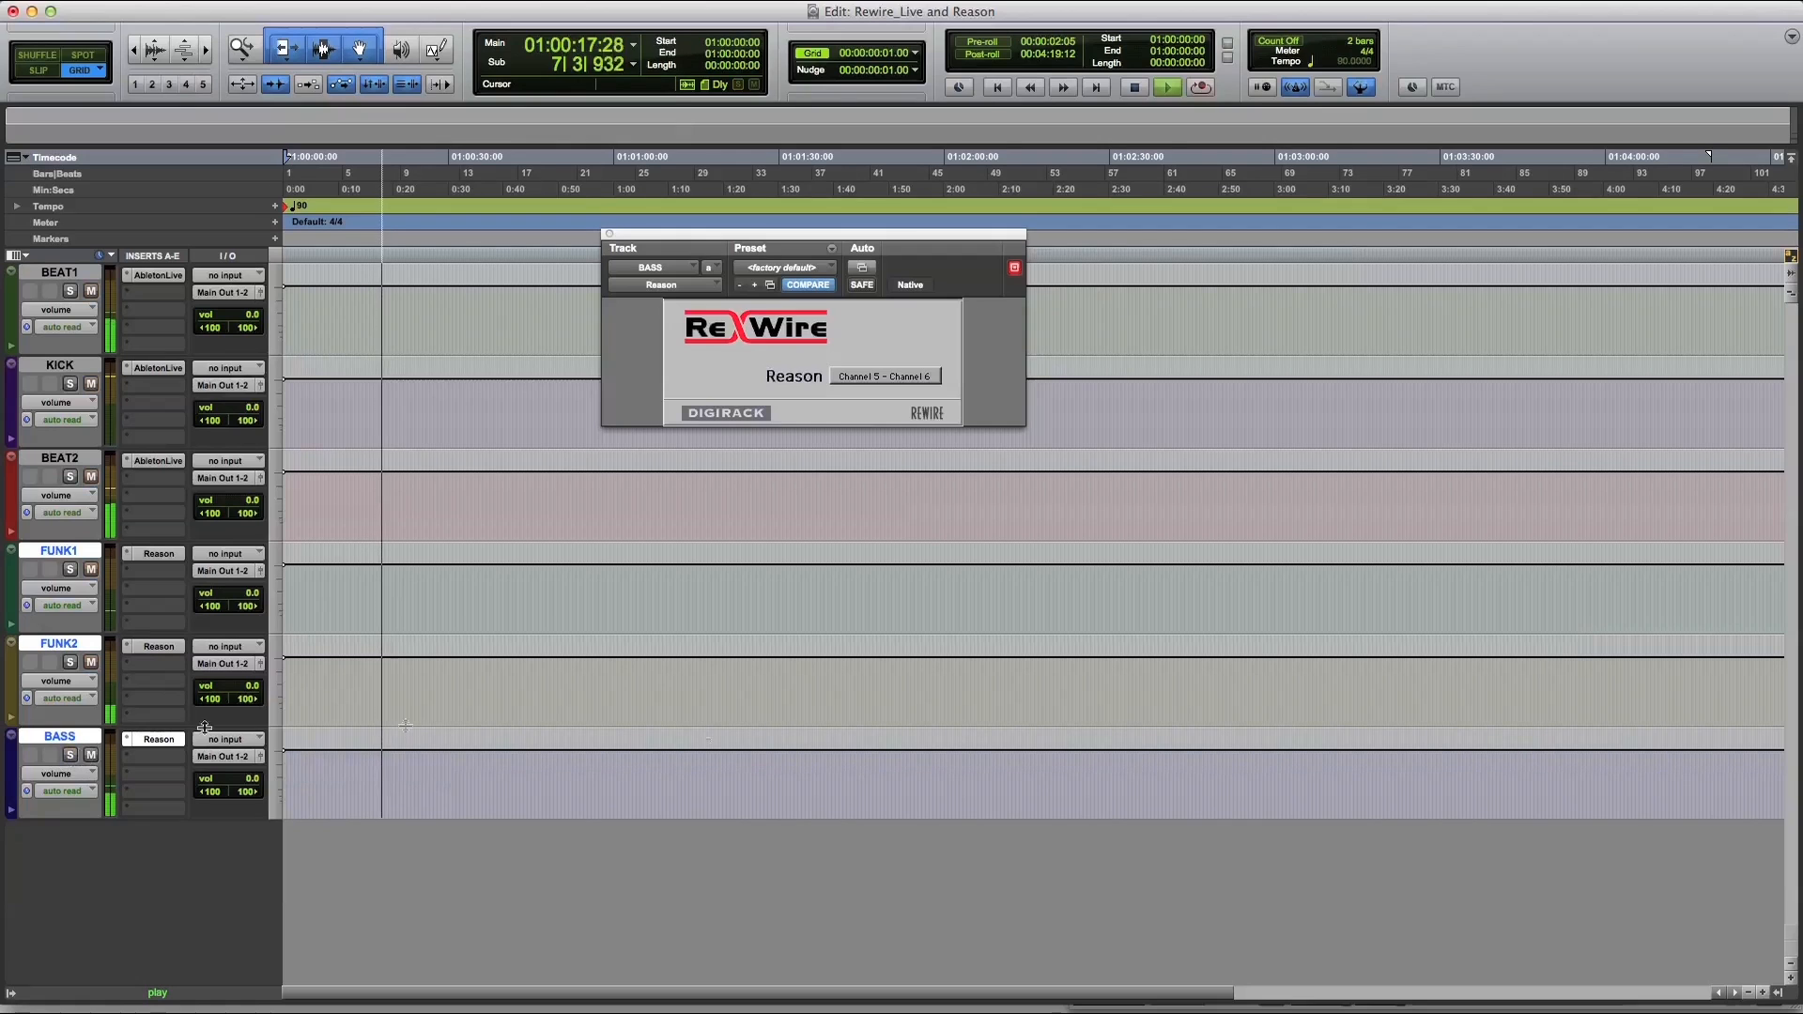